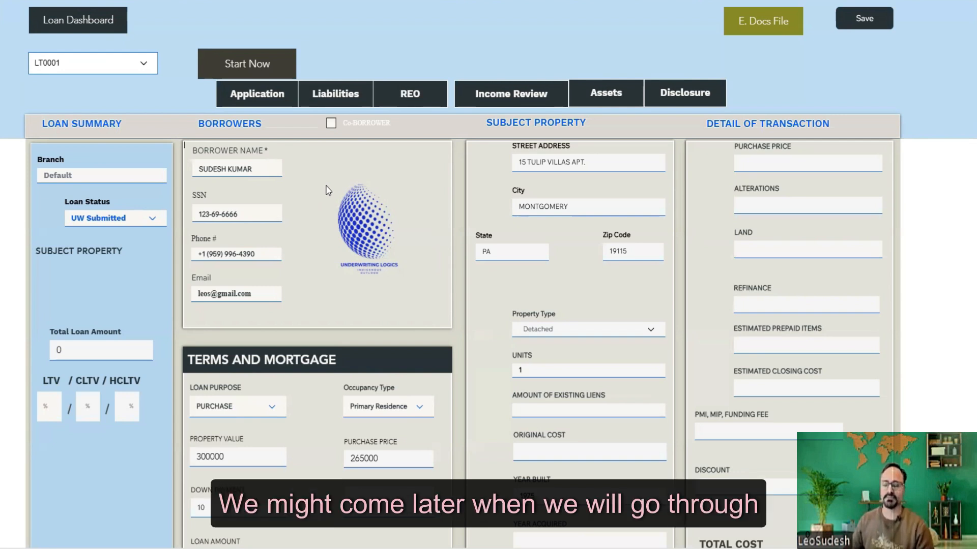
- Show the liabilities list for loan LT0001, with its creditors and 1650 total debts
click(336, 96)
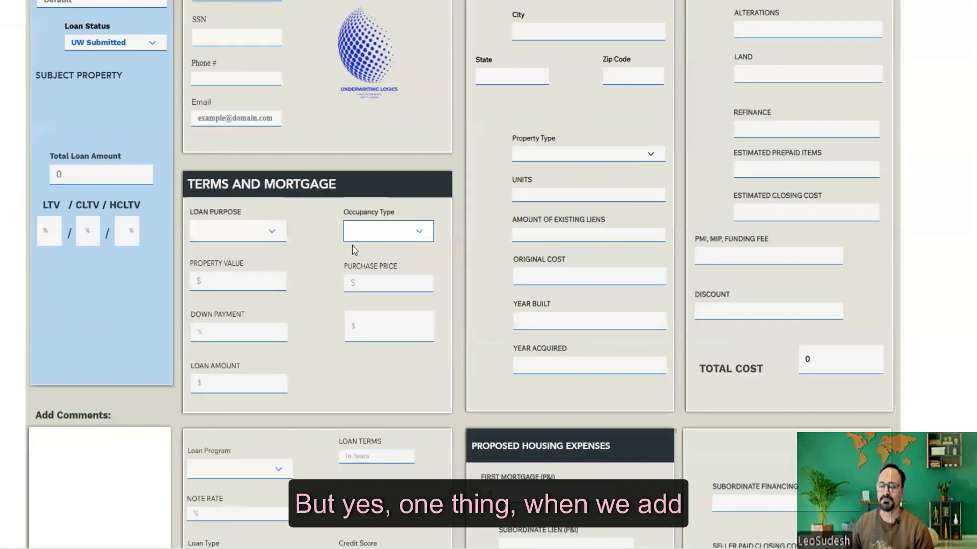
- Make it a primary-residence purchase with property value and purchase price of 300000
scroll(352, 245, up, 5)
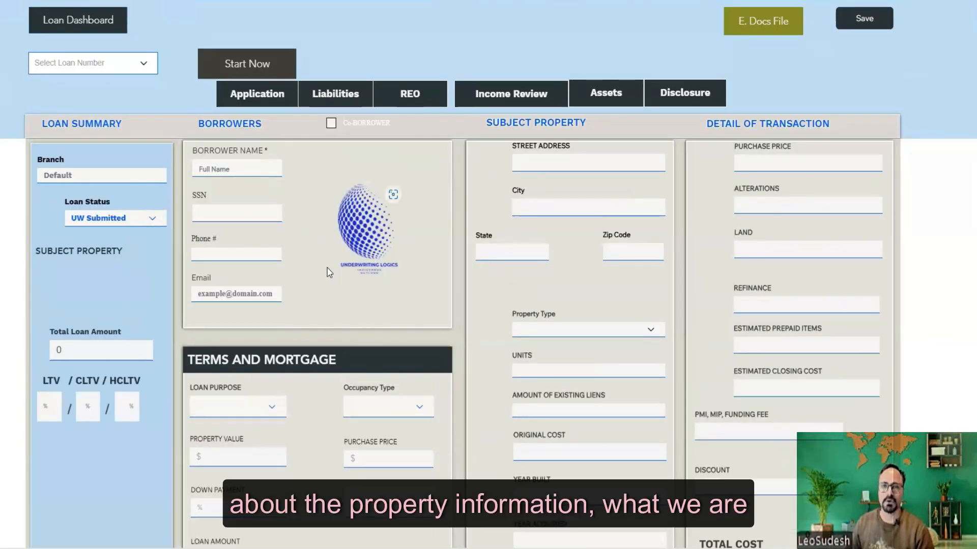
scroll(328, 268, down, 5)
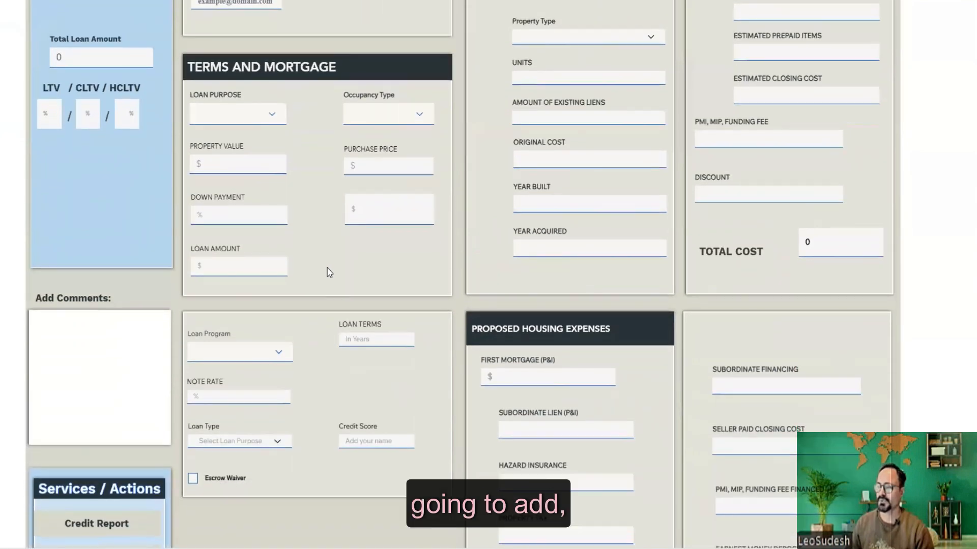
click(273, 119)
click(218, 133)
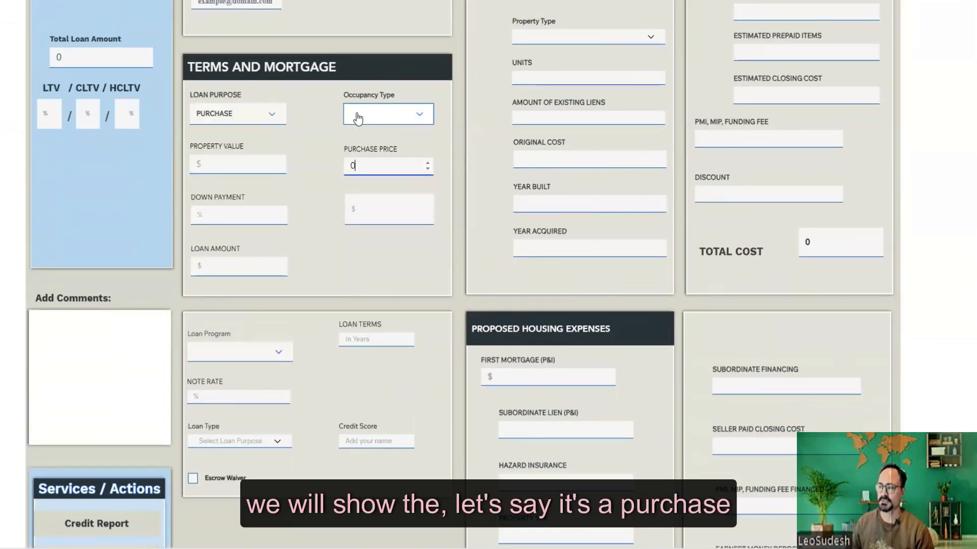
click(358, 119)
click(369, 134)
click(239, 163)
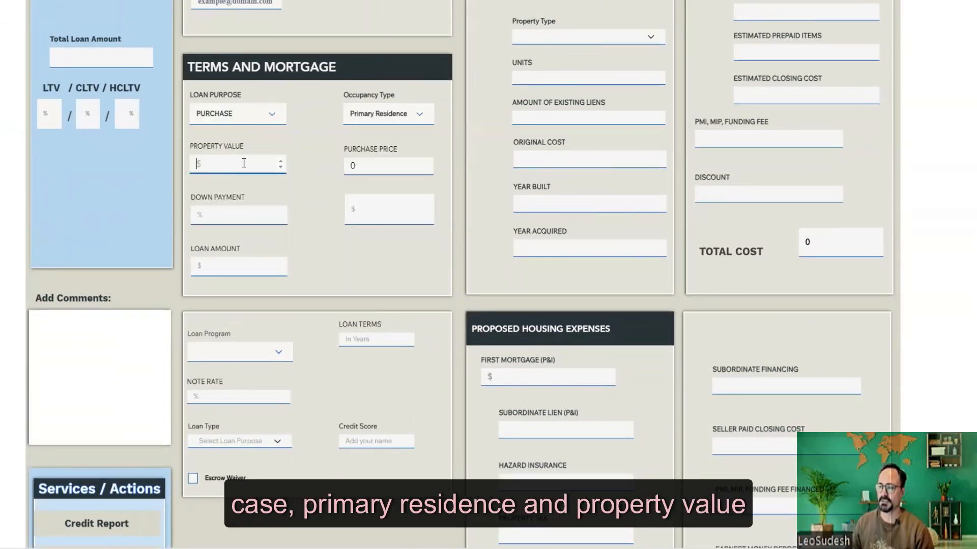
text(300000)
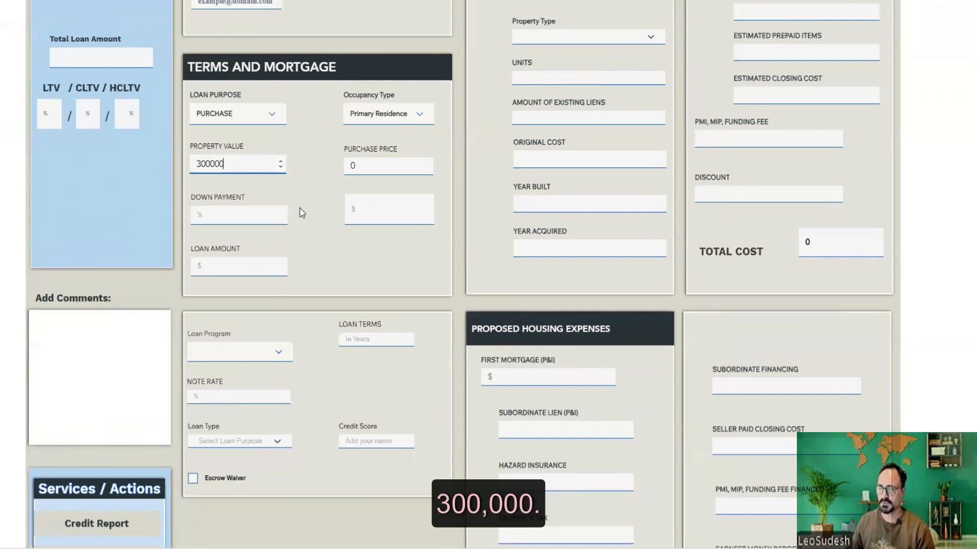
click(371, 170)
text(3)
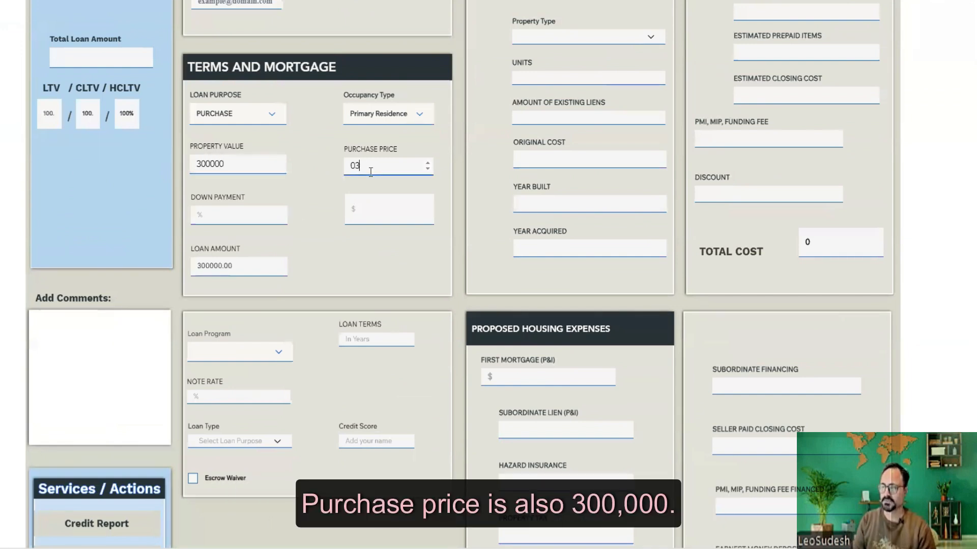
text(00000)
- Fill in the down payment and set a conventional 30-year program at a 5.5% note rate
click(252, 216)
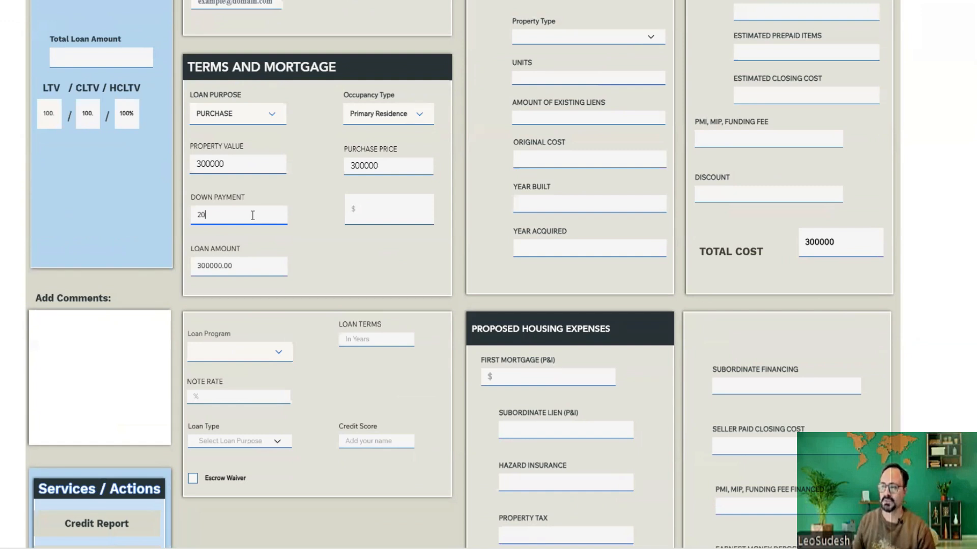
scroll(305, 239, down, 2)
click(239, 234)
click(224, 253)
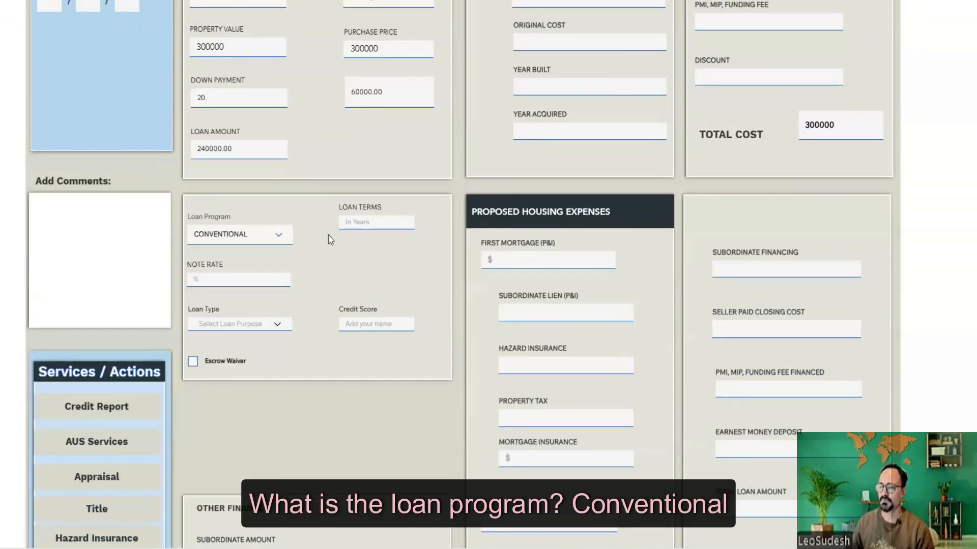
click(346, 227)
text(30)
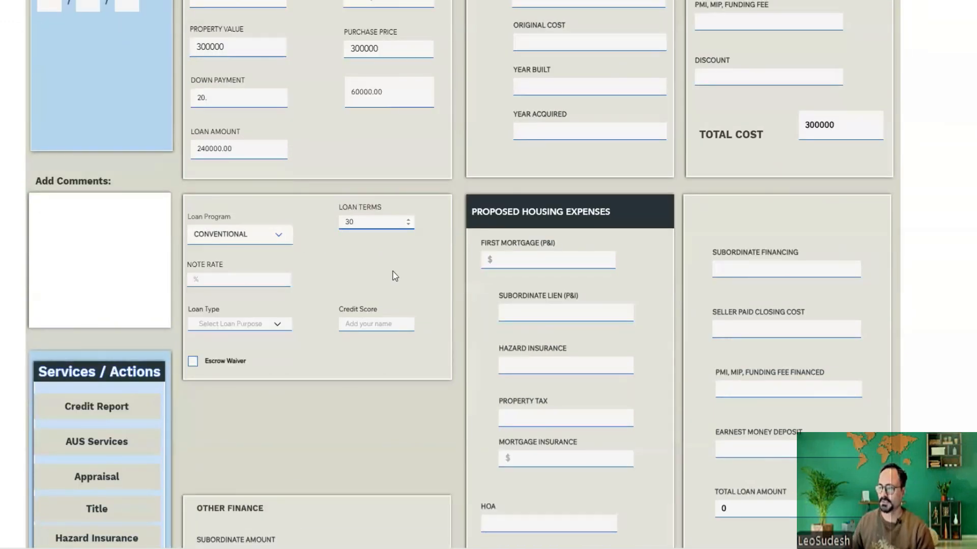
click(227, 281)
text(5.5)
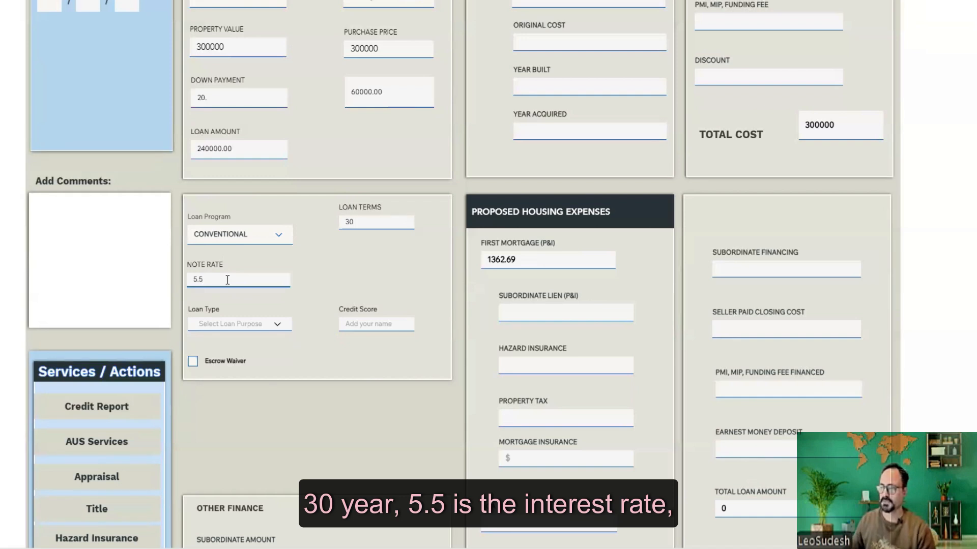
- Set the loan type to FIXED and enter a credit score of 769
scroll(334, 283, down, 2)
click(239, 207)
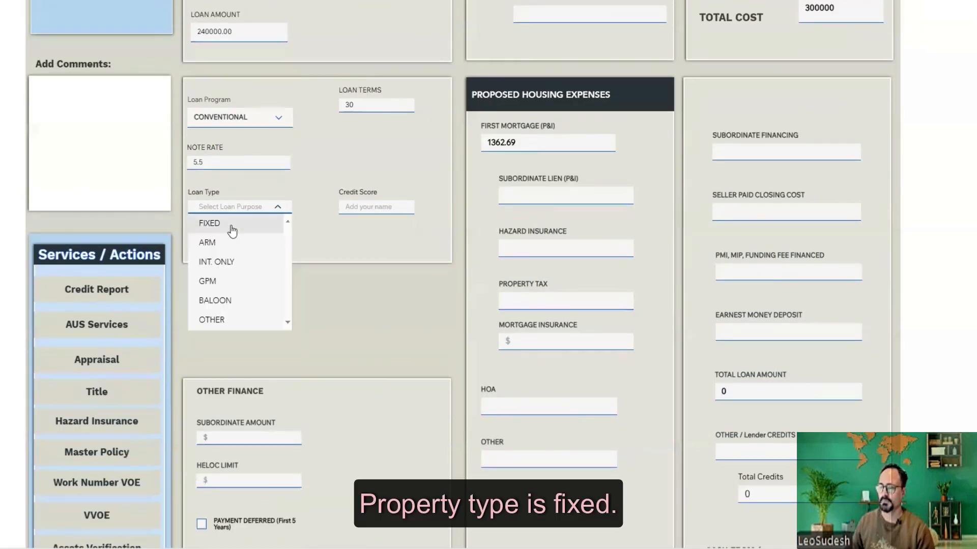
click(232, 227)
key(Tab)
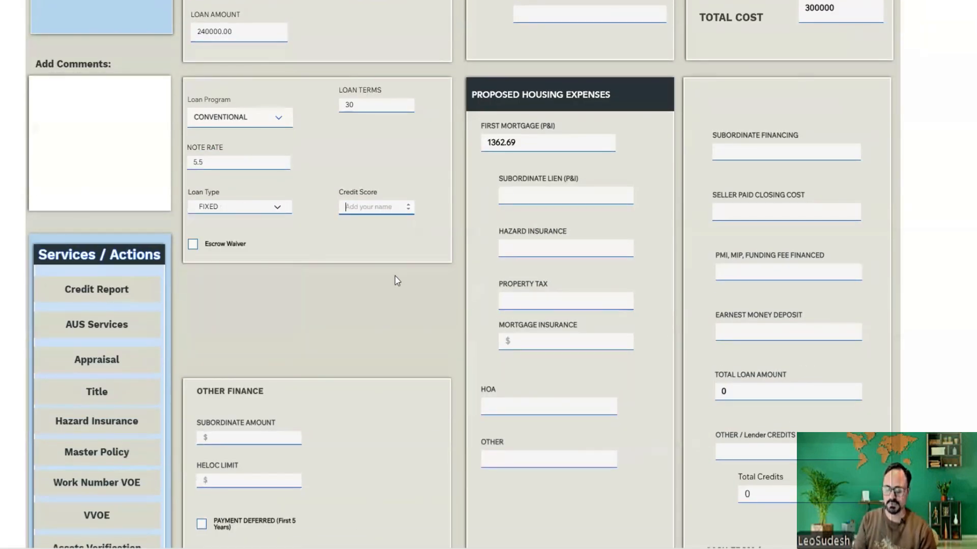
text(769)
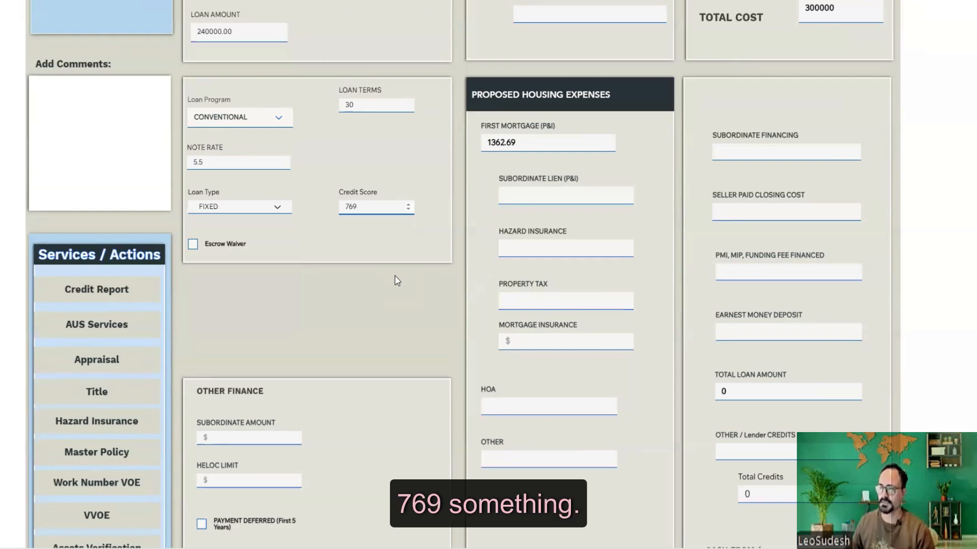
click(395, 276)
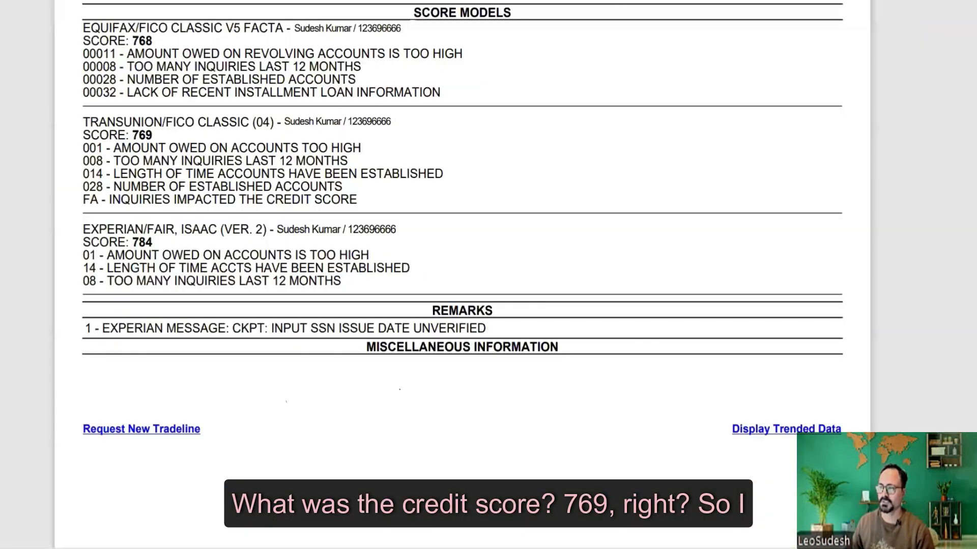
drag(466, 280, 228, 122)
click(167, 126)
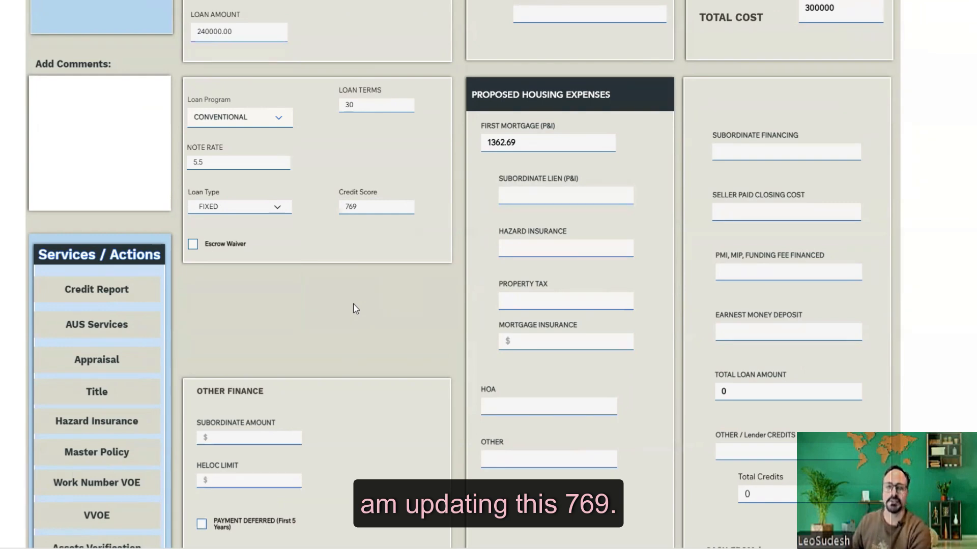
scroll(356, 311, up, 2)
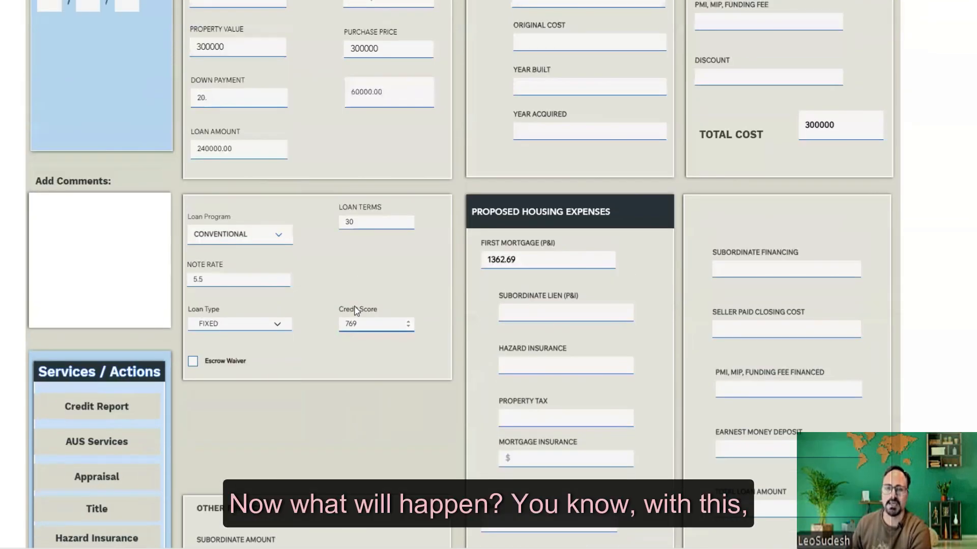
scroll(356, 311, down, 2)
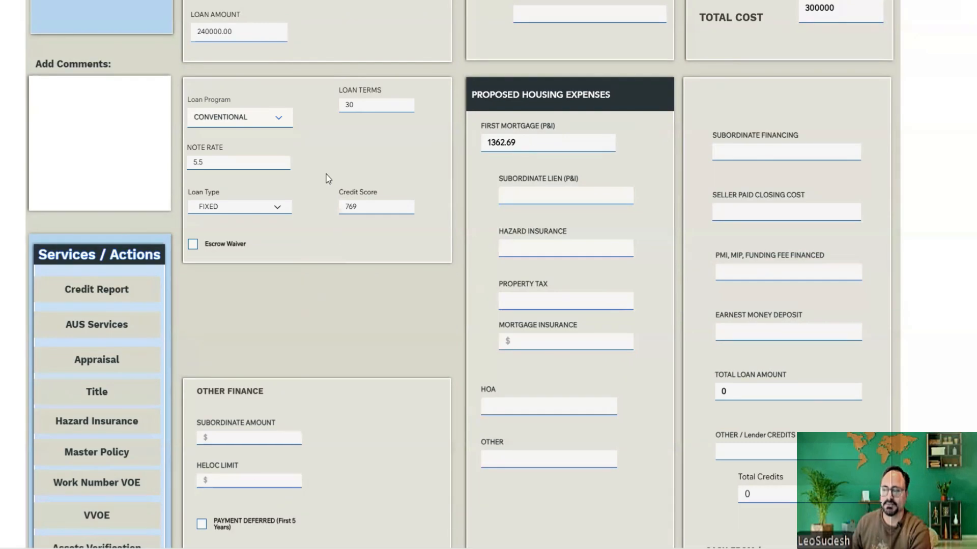
scroll(377, 245, up, 5)
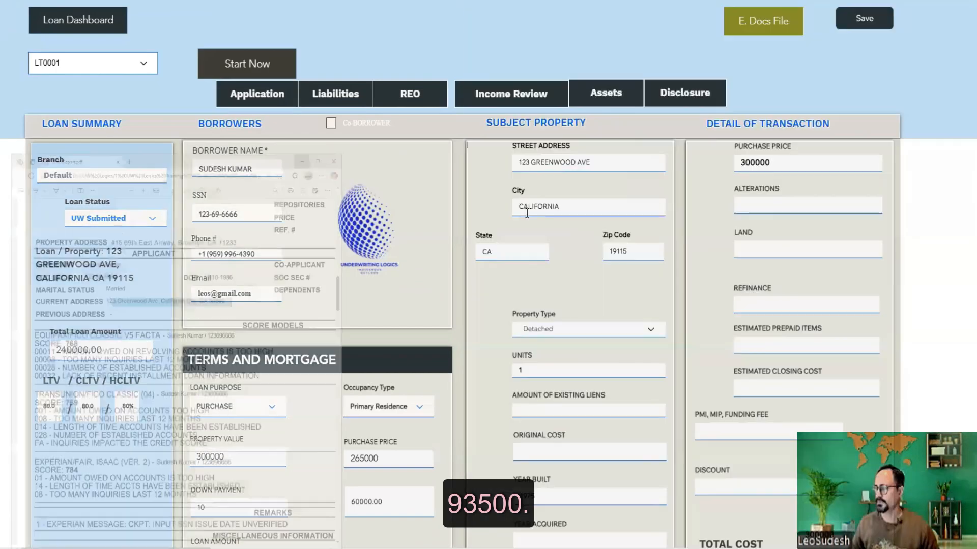
- Update the property details: zip 93500, number of units, original cost, year built 2000, year acquired
key(Tab)
text(93500)
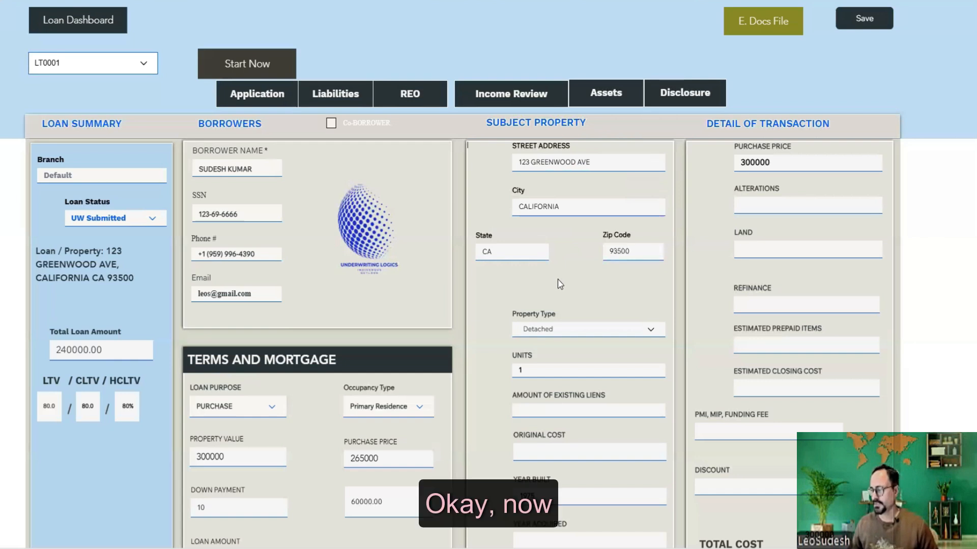
scroll(537, 159, down, 3)
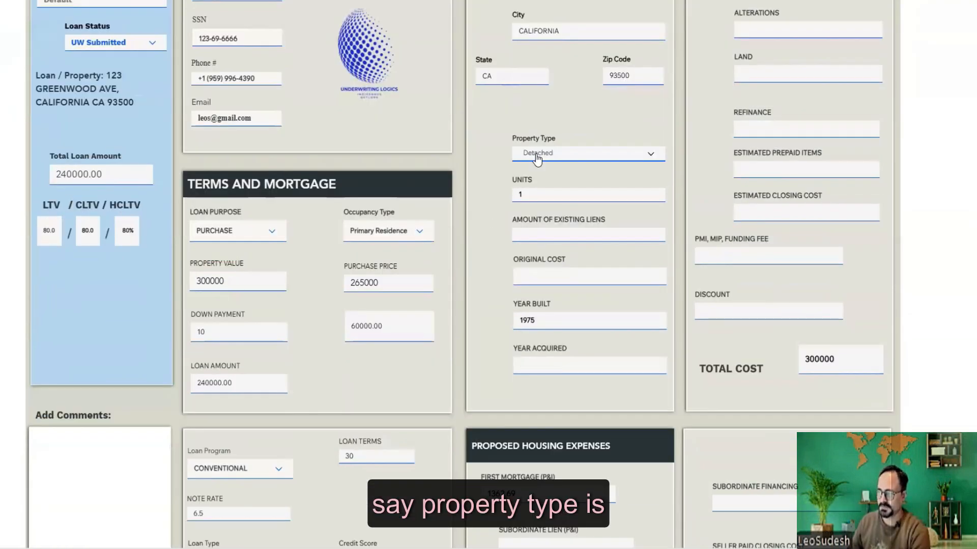
click(519, 192)
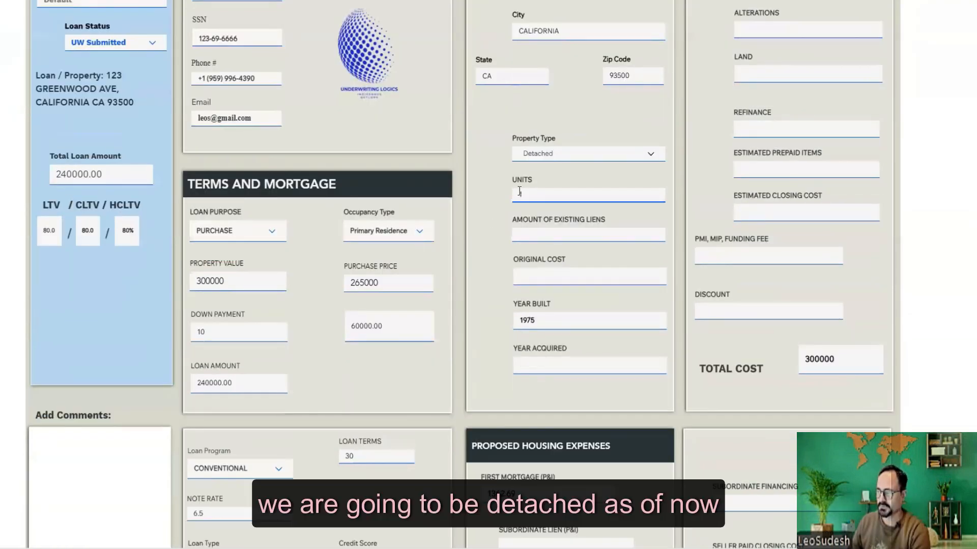
click(486, 235)
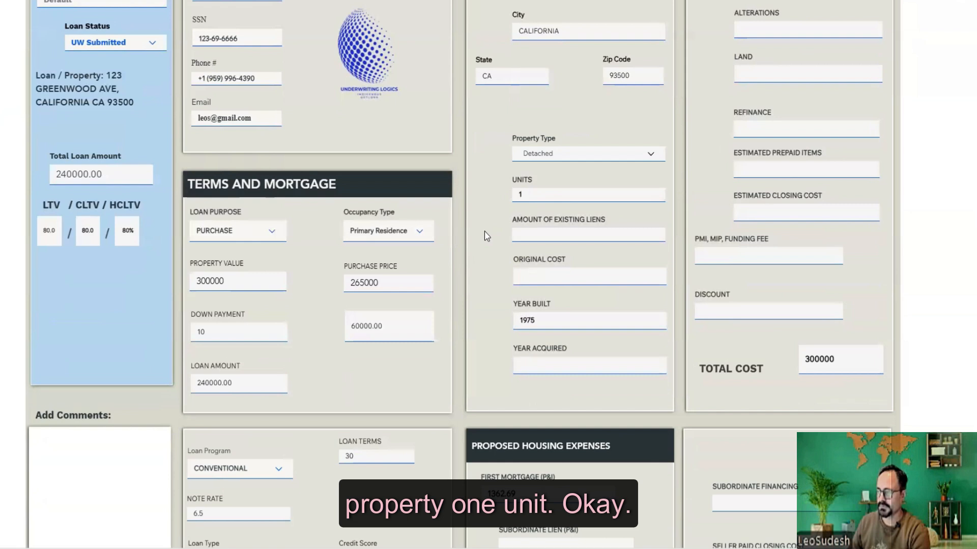
scroll(486, 235, down, 1)
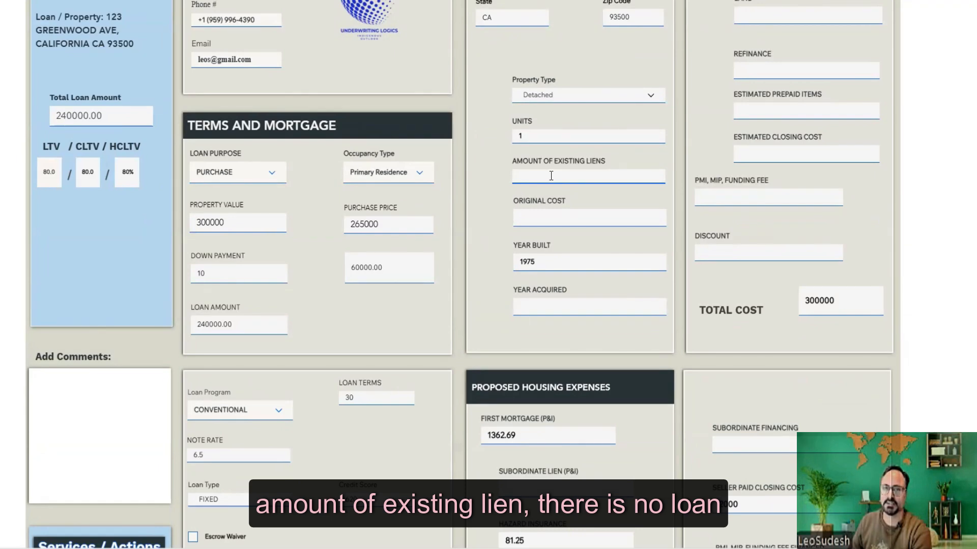
click(539, 219)
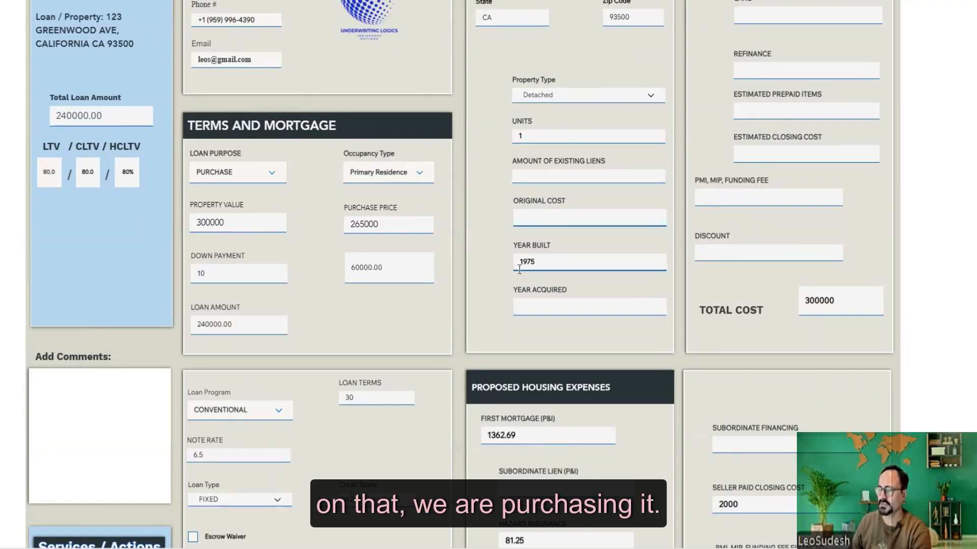
key(Tab)
text(2000)
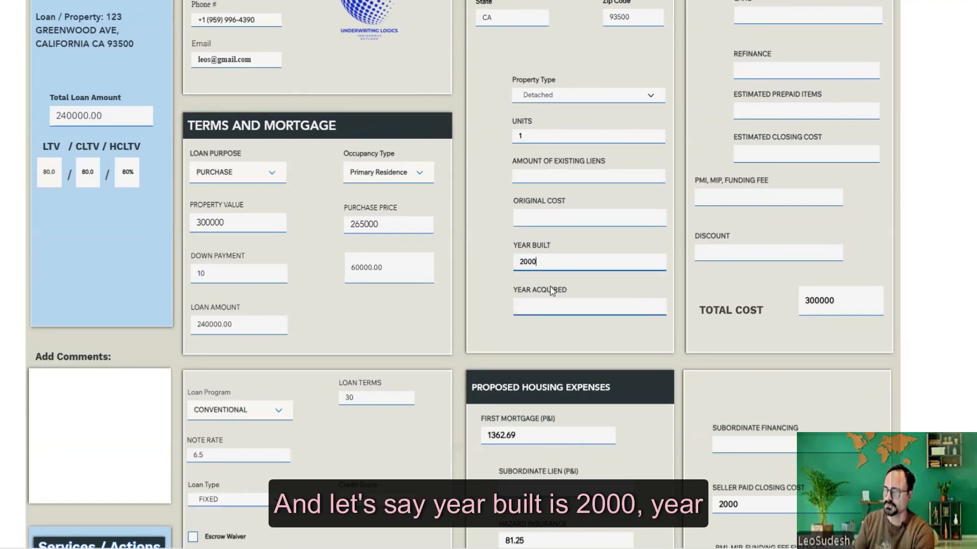
scroll(509, 278, down, 3)
click(553, 187)
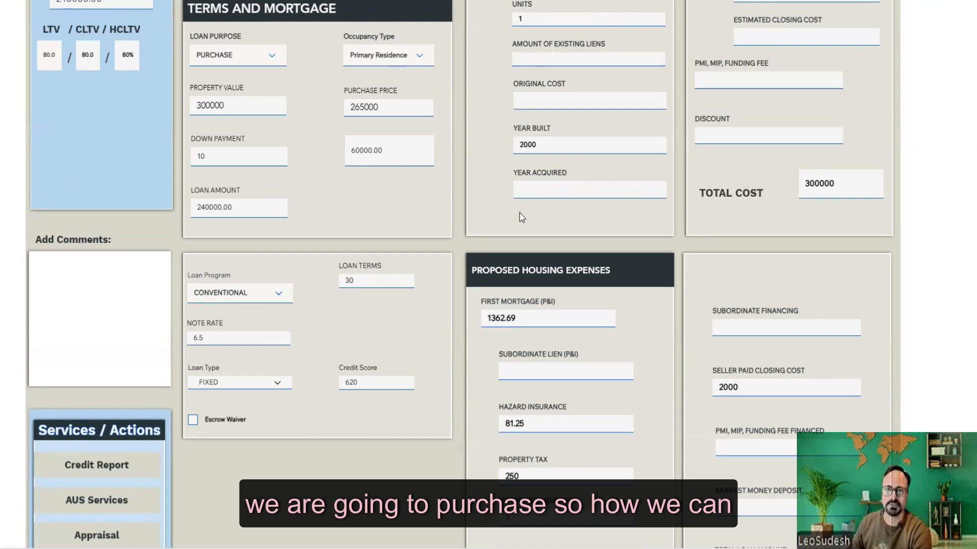
- Leave the subordinate lien blank and confirm hazard insurance 81.25 and property tax 250
scroll(519, 213, down, 2)
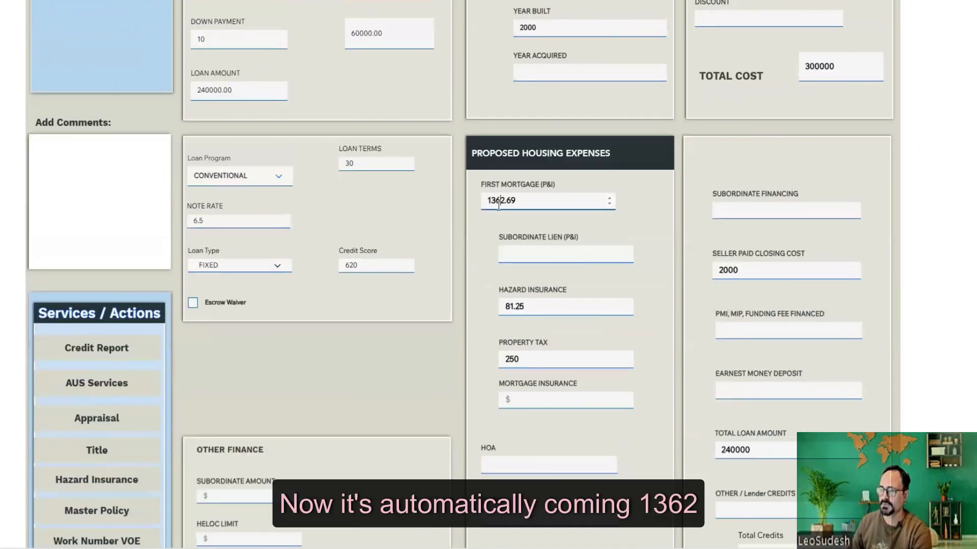
click(521, 254)
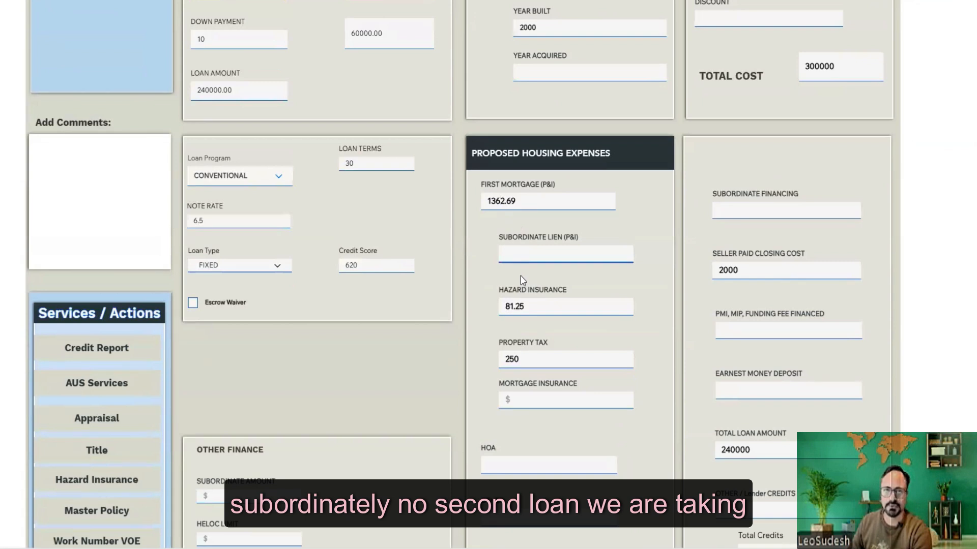
scroll(486, 266, down, 1)
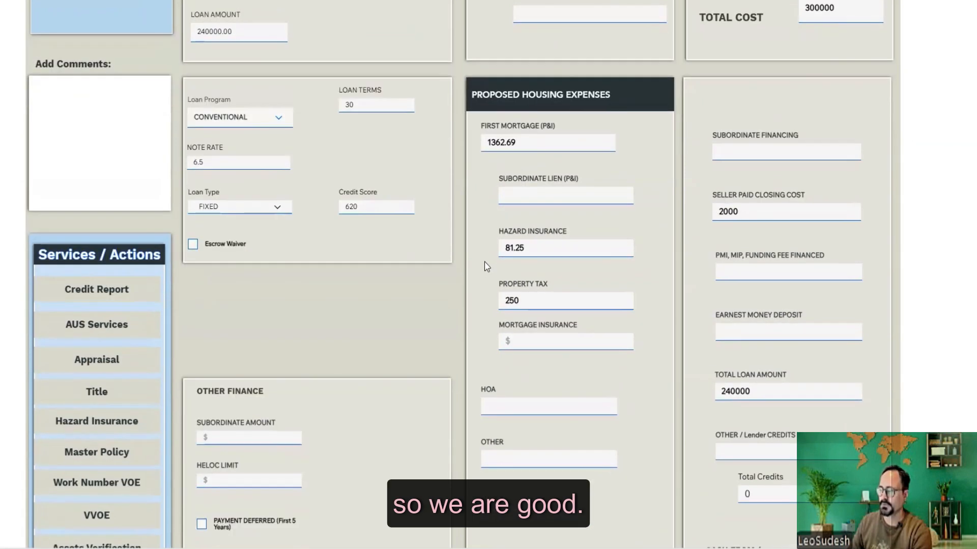
click(543, 247)
click(541, 299)
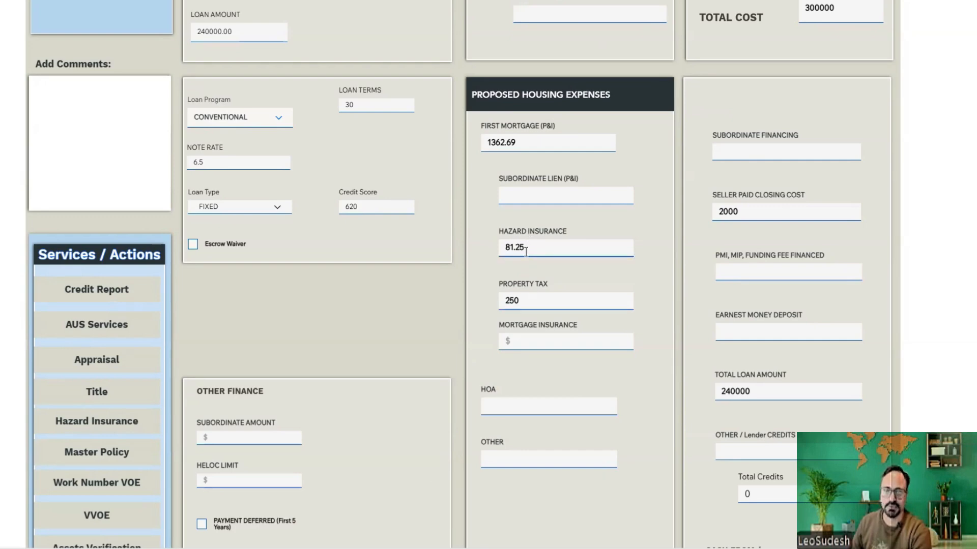
- Enter a 1% PMI/MIP rate so the annual amount (2385.00) and monthly mortgage insurance (198.75) calculate
scroll(497, 277, down, 2)
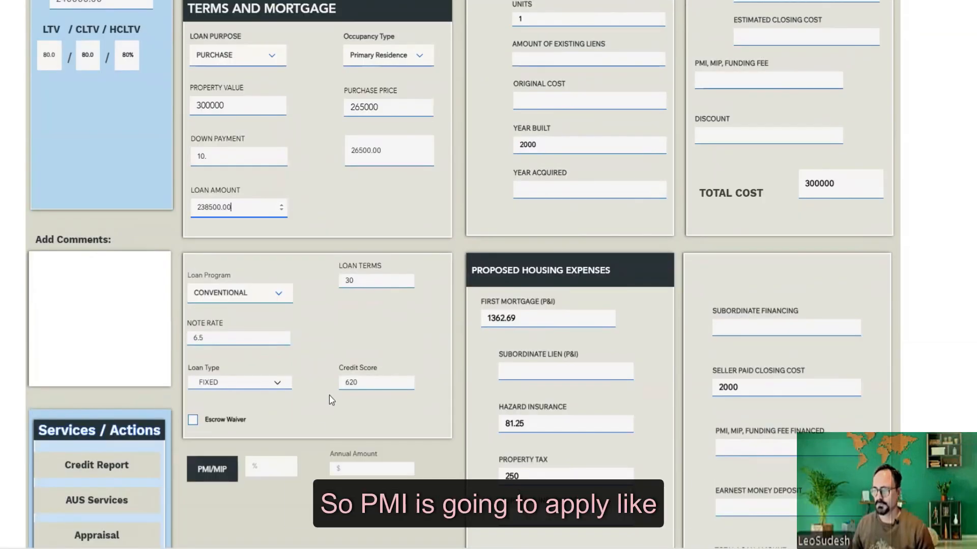
click(270, 469)
text(1)
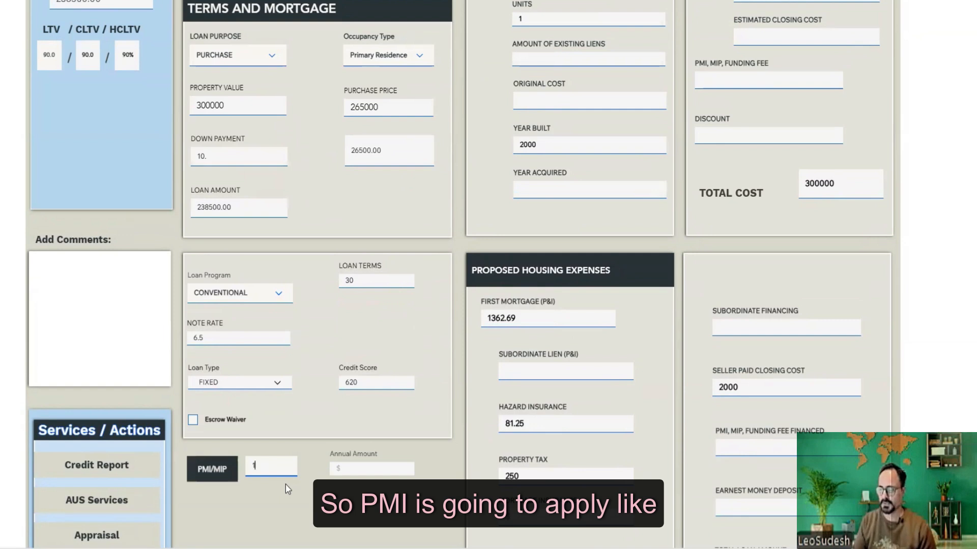
click(285, 485)
scroll(285, 484, down, 2)
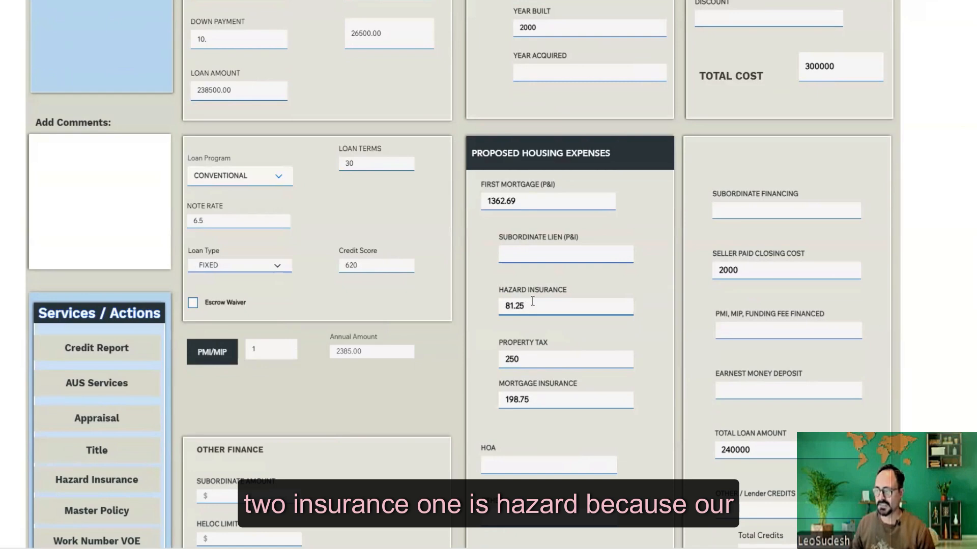
- Check the 90.0 loan-to-value and 10% down payment, then review the updated housing expenses
scroll(335, 281, up, 2)
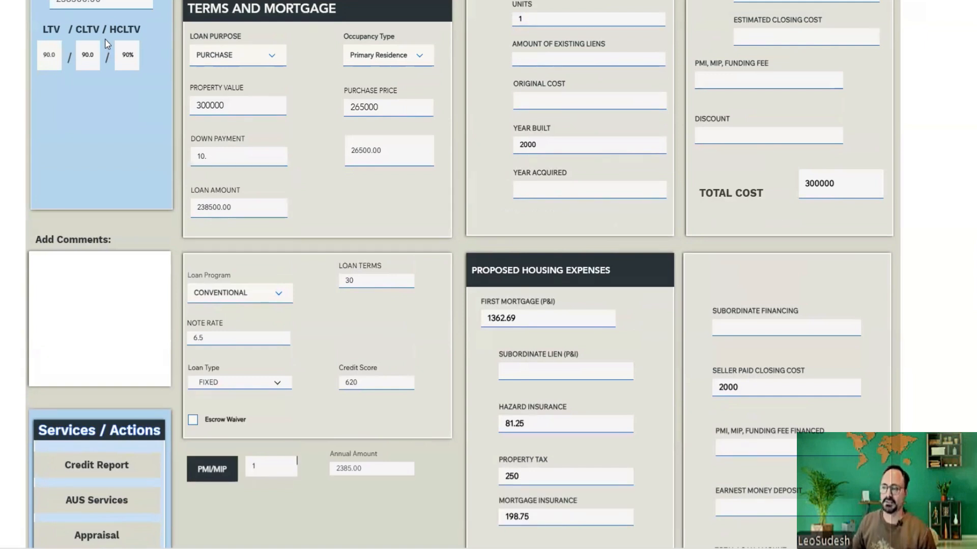
click(58, 54)
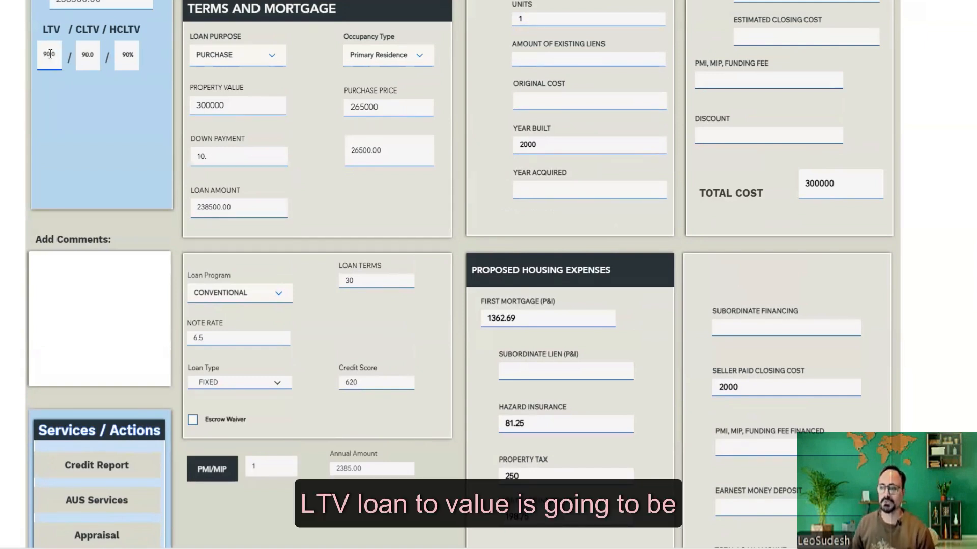
click(205, 152)
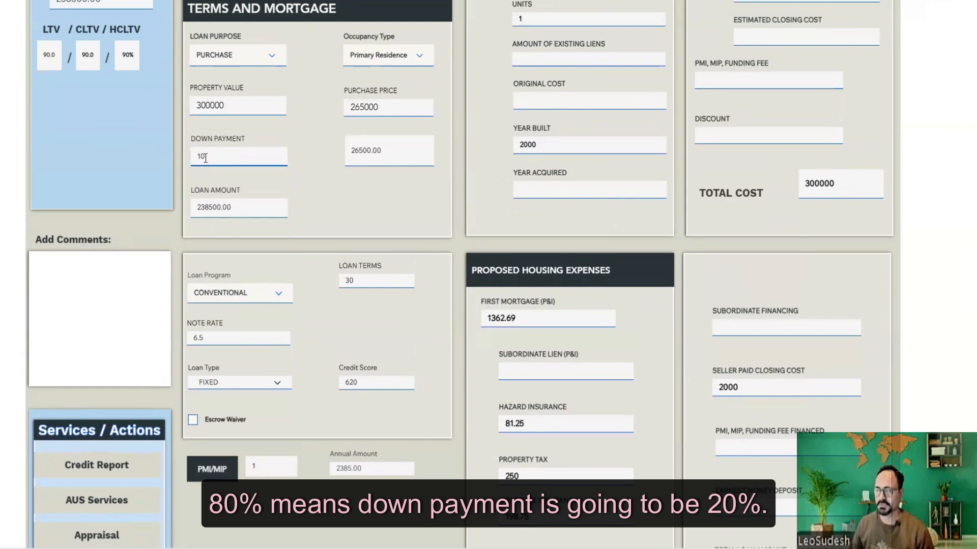
scroll(458, 388, down, 2)
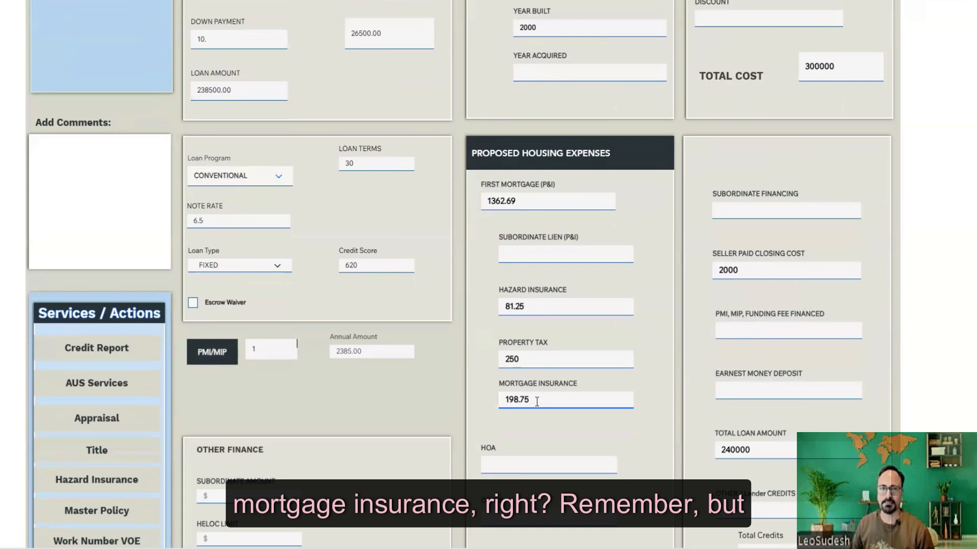
scroll(452, 376, up, 2)
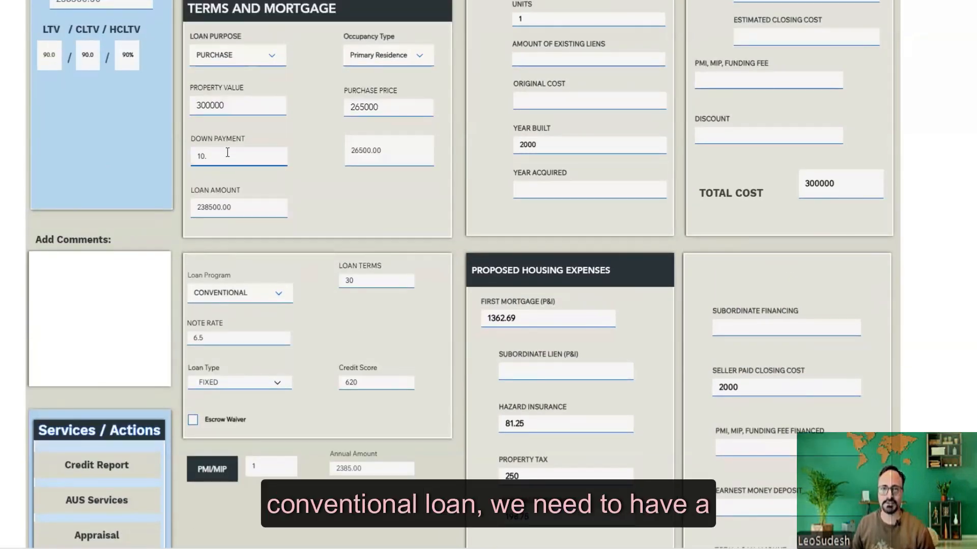
scroll(529, 356, down, 2)
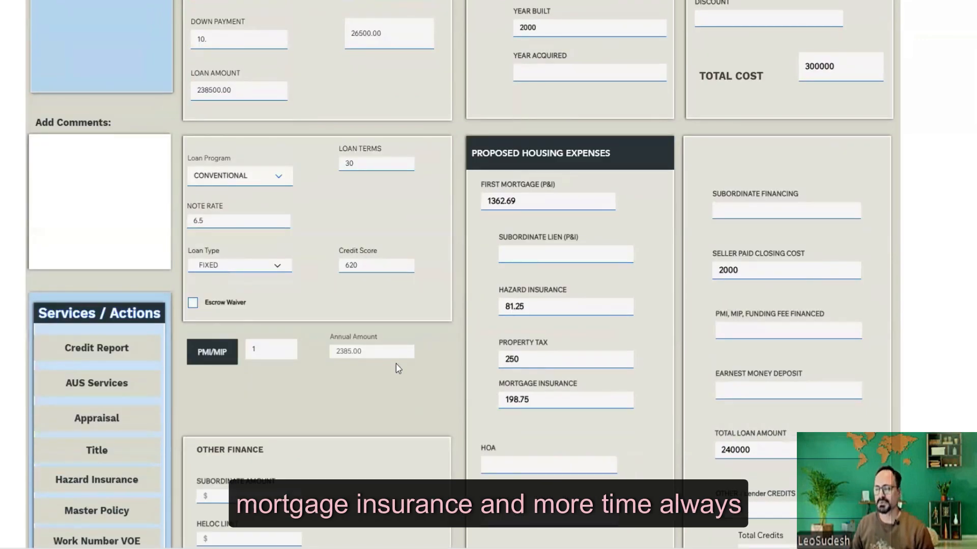
scroll(397, 364, down, 1)
scroll(400, 344, down, 1)
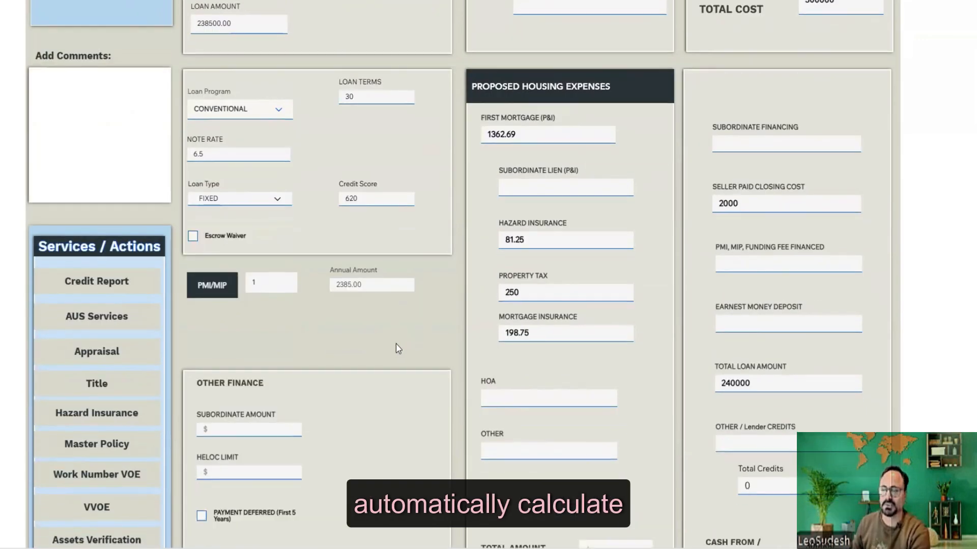
scroll(412, 307, down, 1)
scroll(412, 307, down, 1)
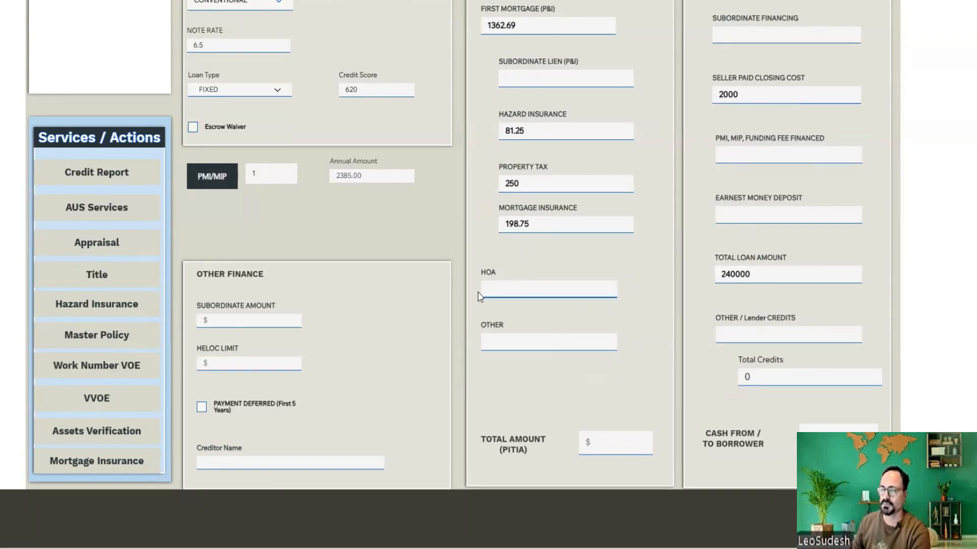
scroll(477, 253, down, 2)
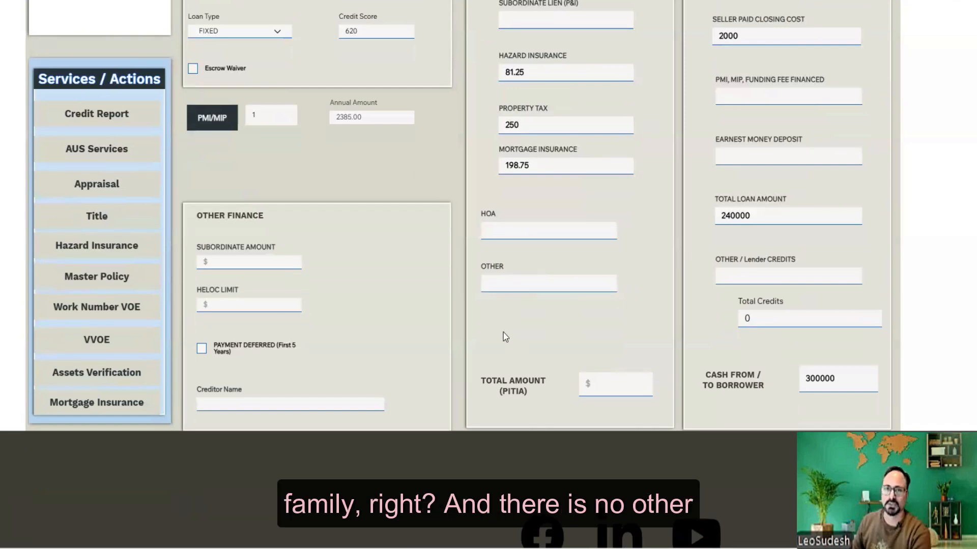
scroll(505, 332, down, 1)
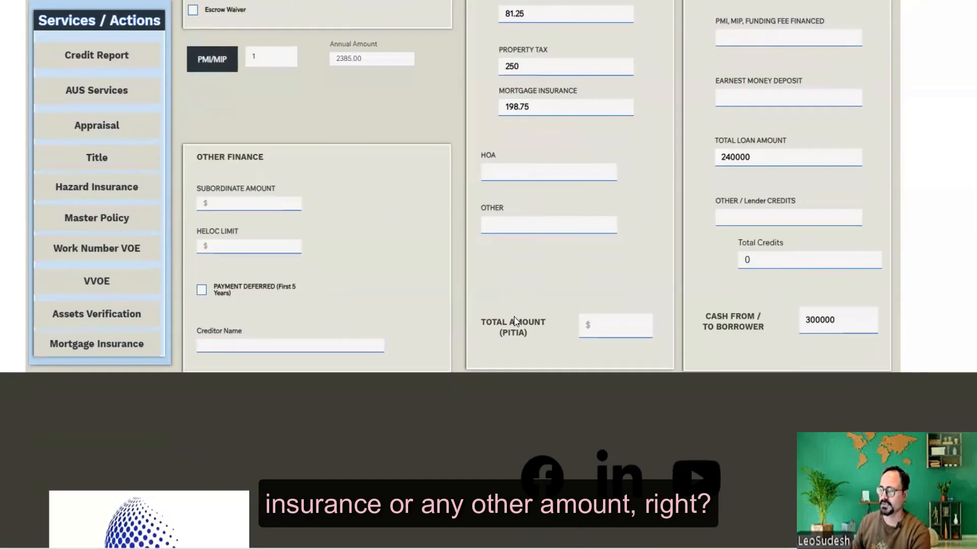
scroll(515, 320, up, 1)
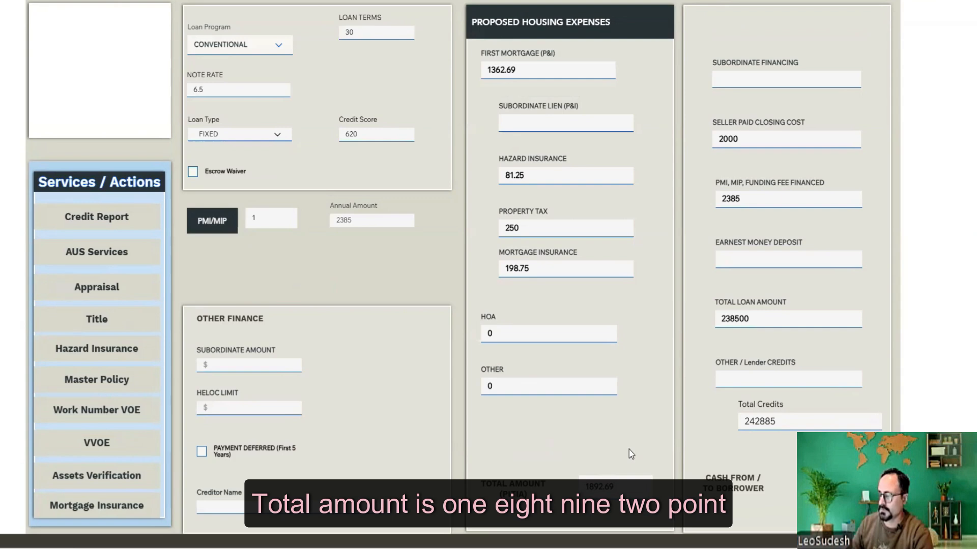
- Keep HOA and Other at 0 and check the 1892.69 total PITIA
scroll(629, 450, down, 1)
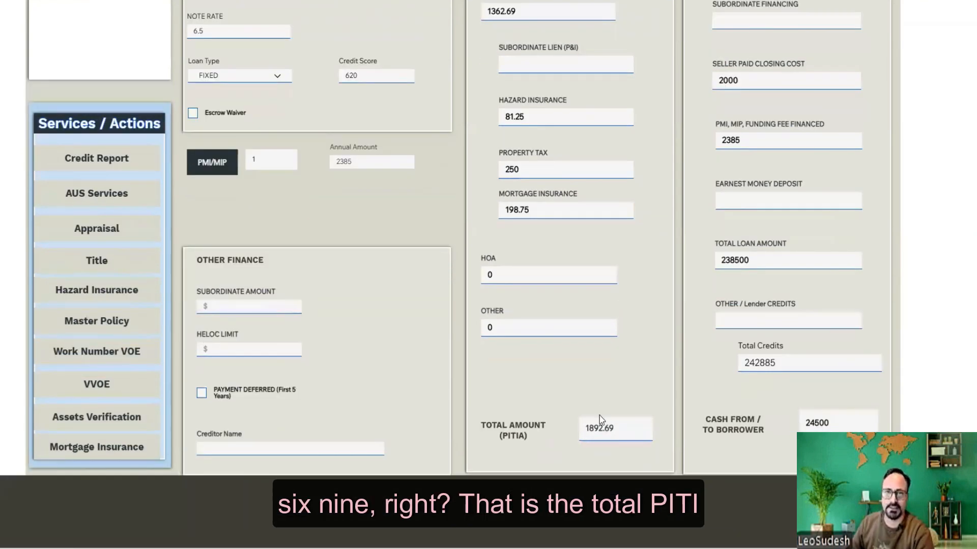
scroll(600, 416, up, 2)
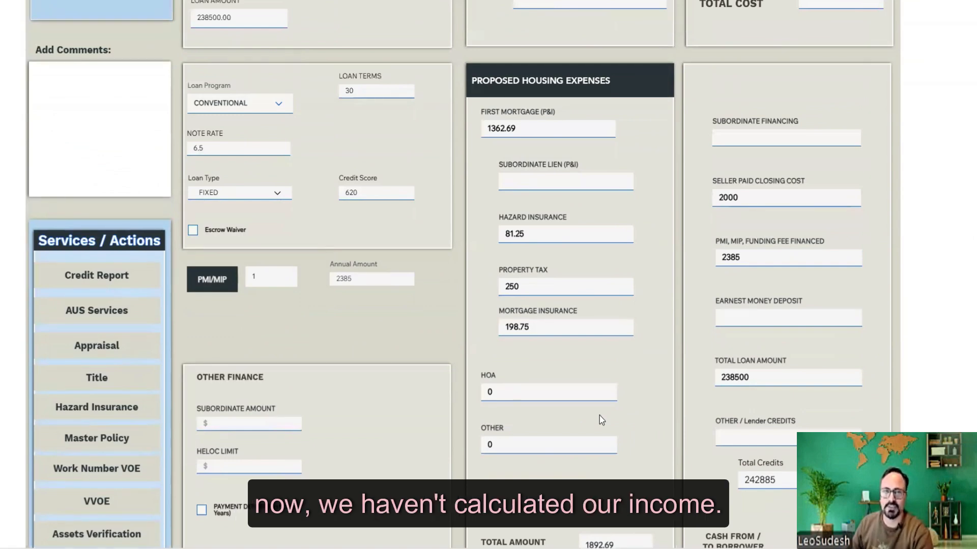
scroll(600, 416, down, 2)
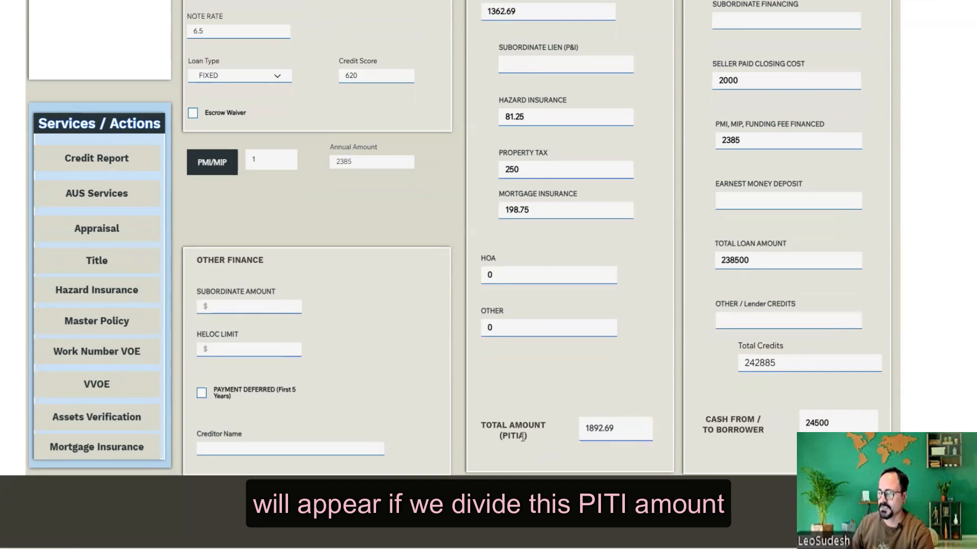
drag(528, 437, 494, 439)
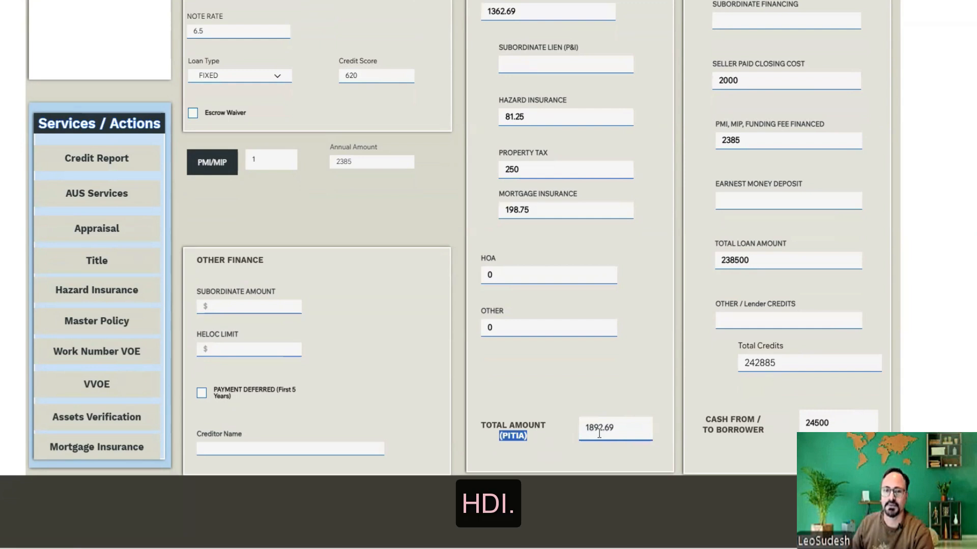
click(520, 378)
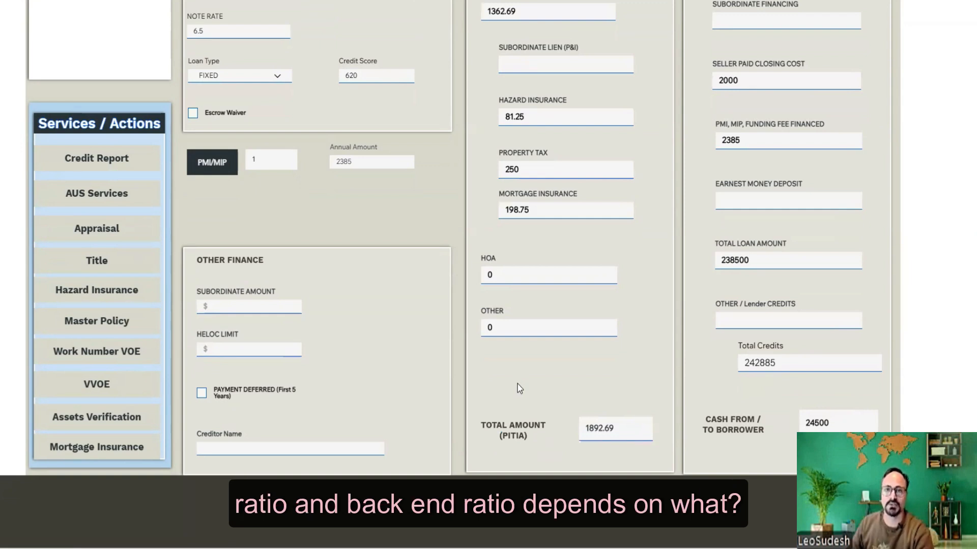
- Check the 1892.69 PITIA total, then go to the loan's Liabilities section for the credit report request
click(624, 430)
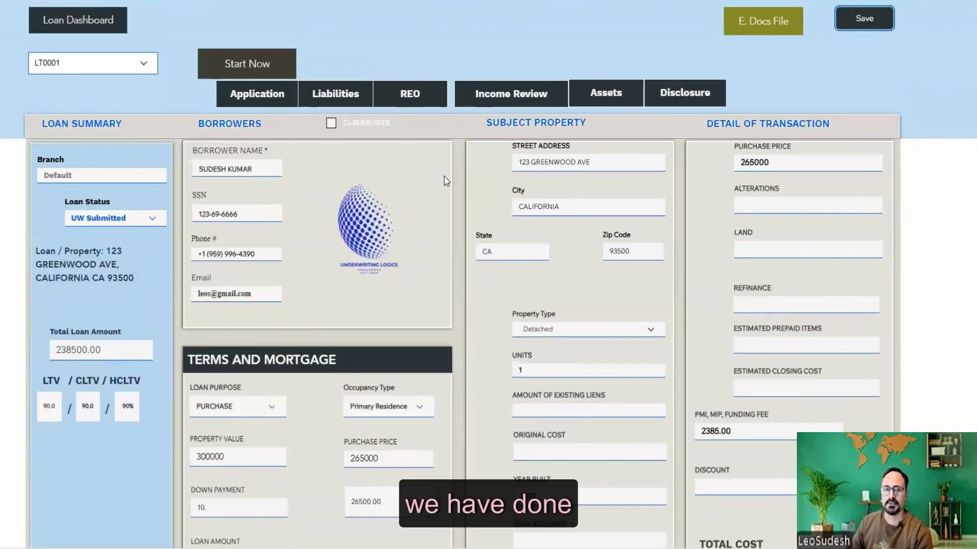
scroll(445, 178, down, 5)
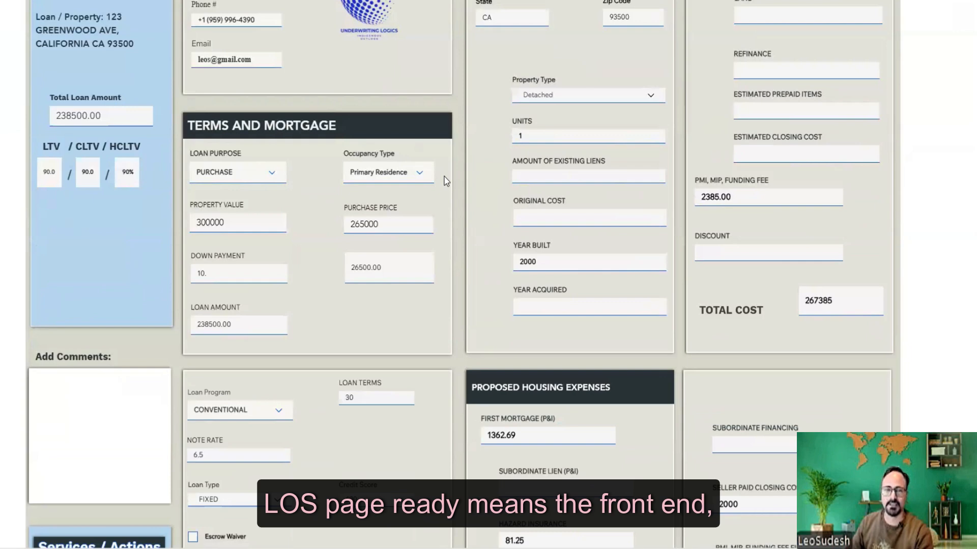
scroll(444, 181, up, 5)
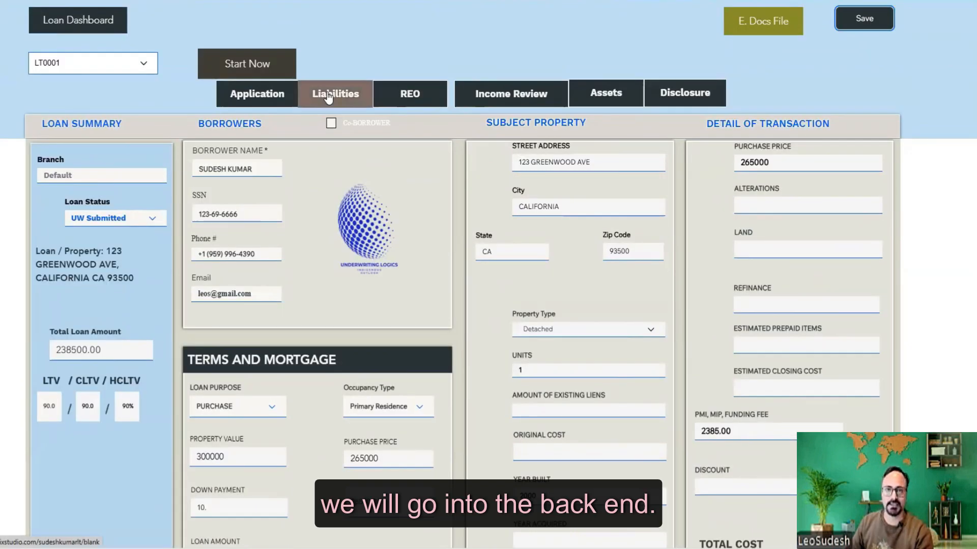
click(329, 97)
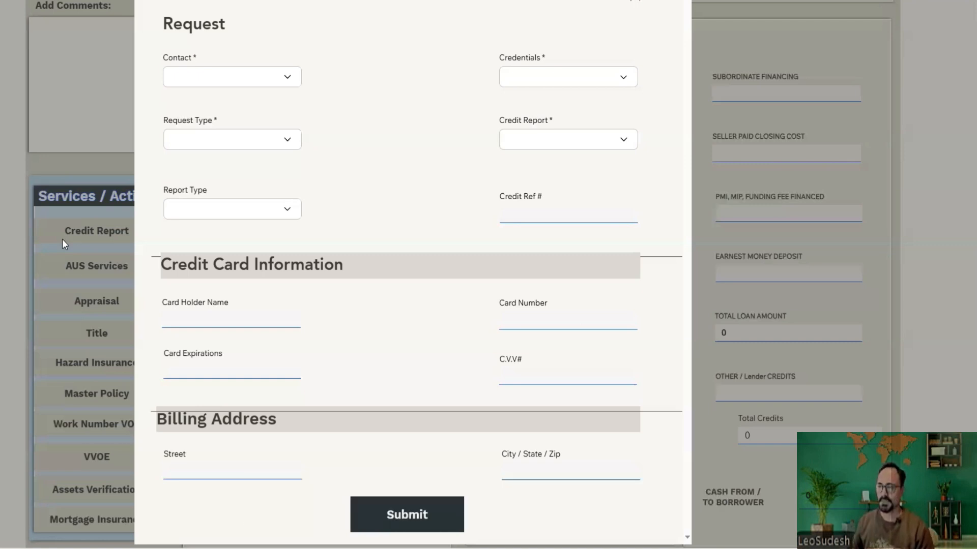
- Dismiss the credit report request without choosing a contact and return to the top of the loan form
click(284, 79)
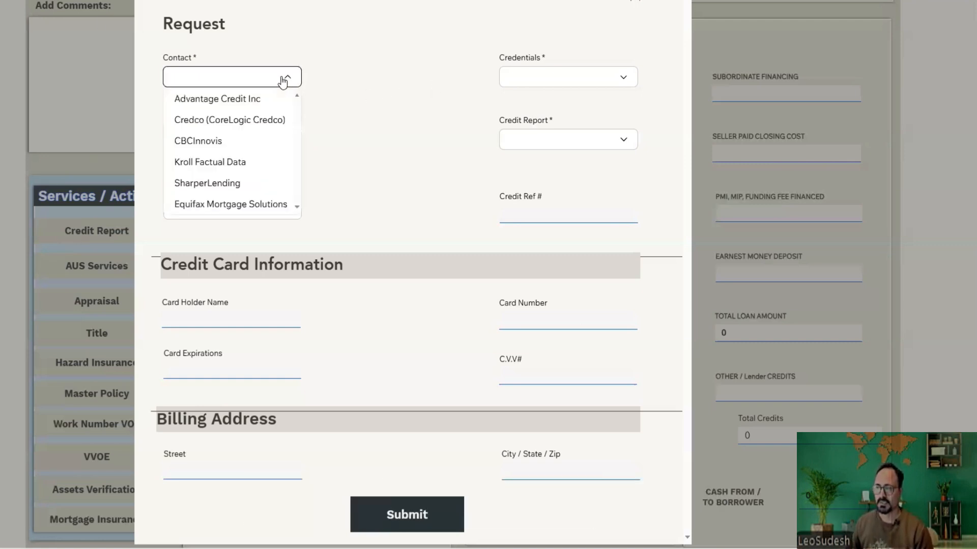
click(453, 64)
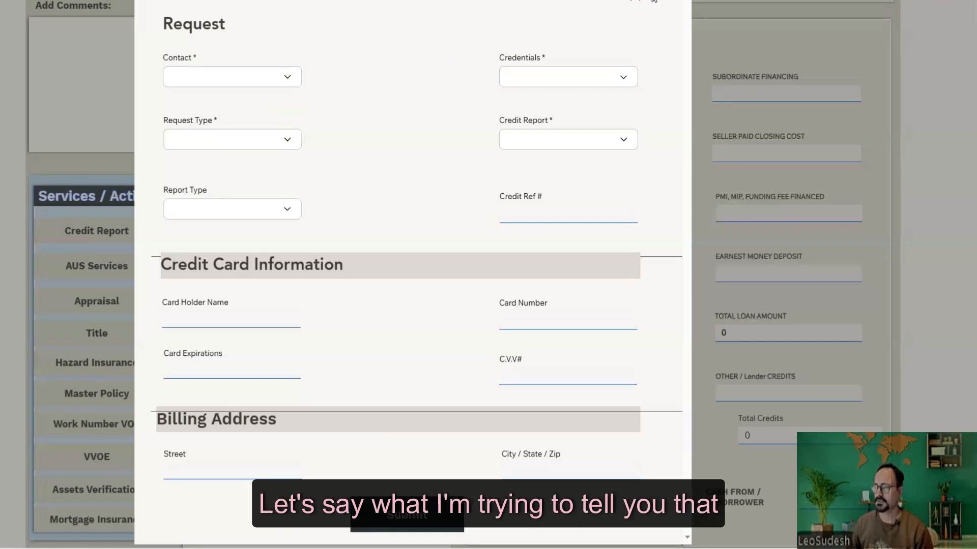
click(635, 2)
scroll(349, 242, up, 10)
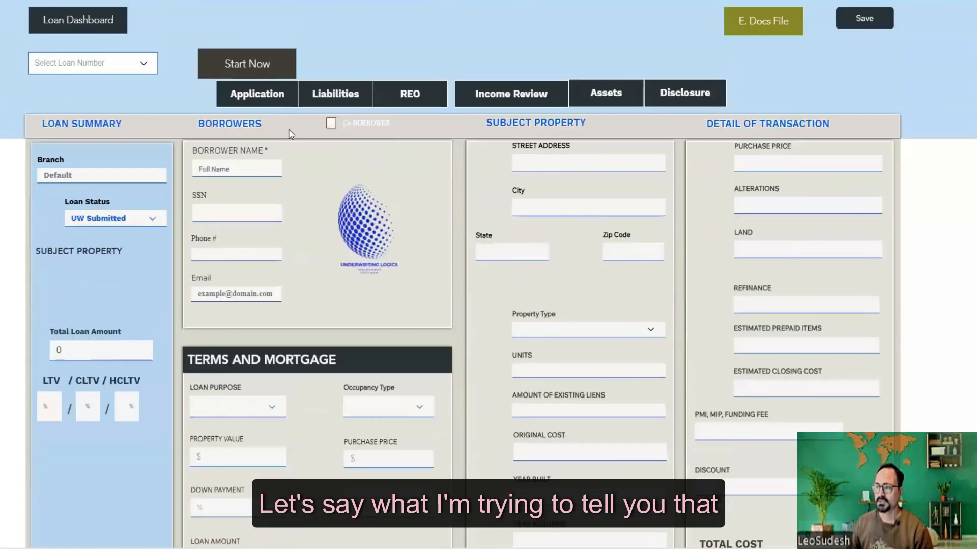
click(335, 94)
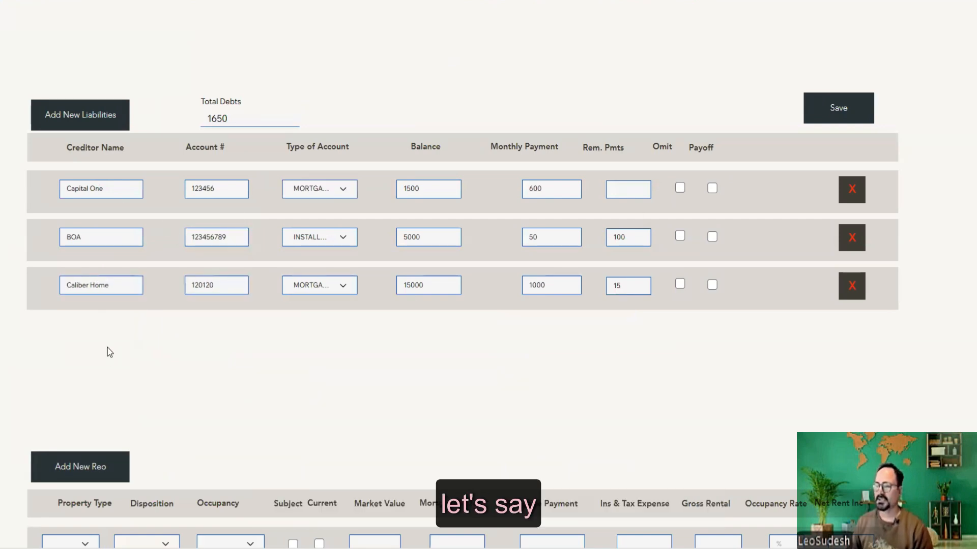
scroll(108, 348, down, 5)
scroll(108, 348, down, 4)
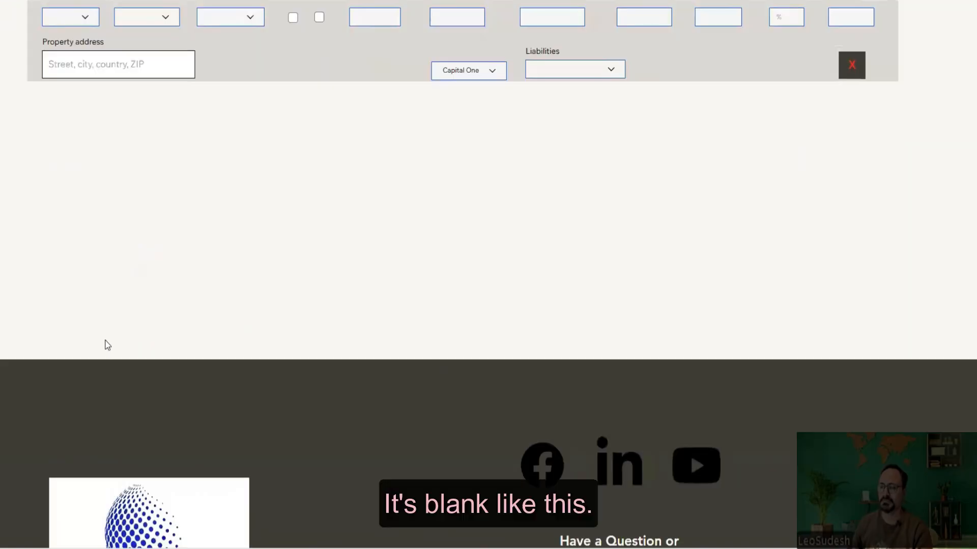
scroll(104, 343, up, 2)
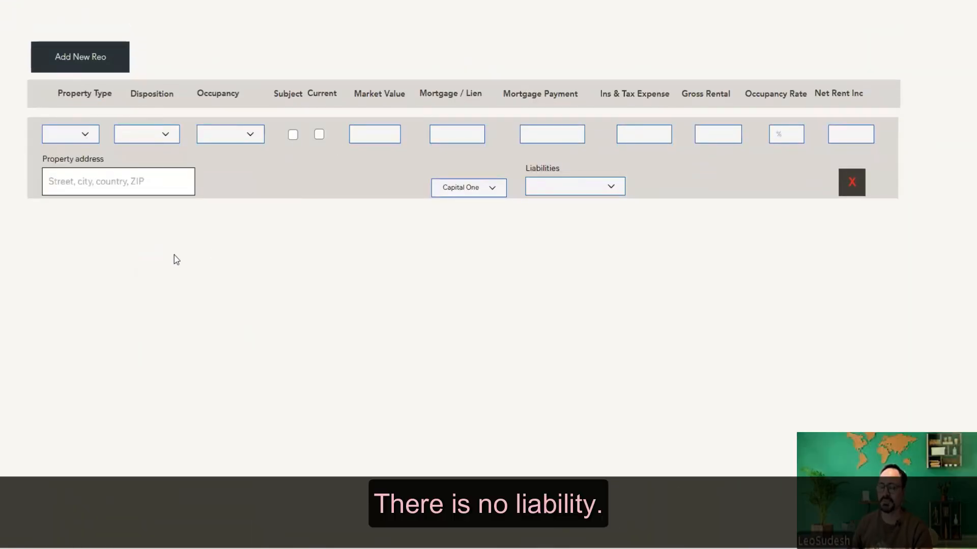
scroll(148, 323, up, 7)
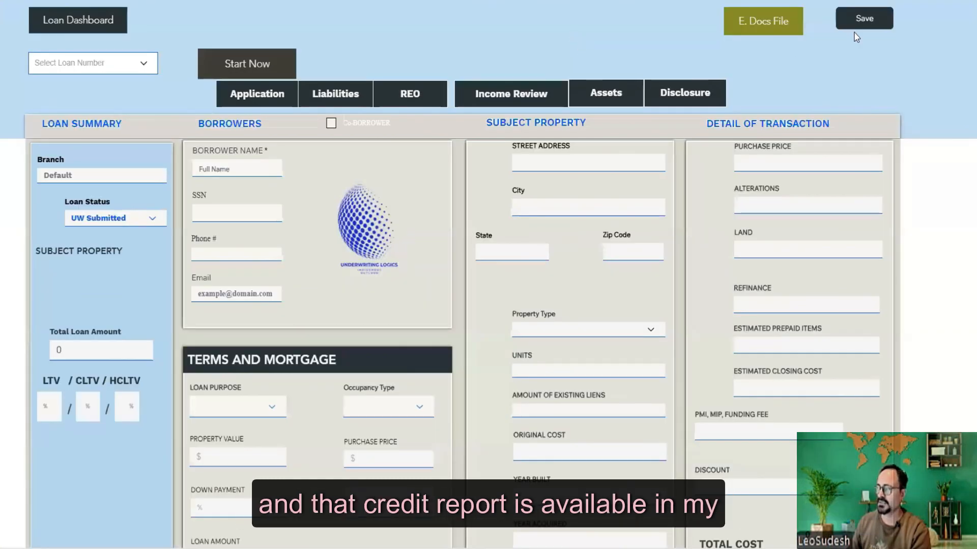
click(763, 20)
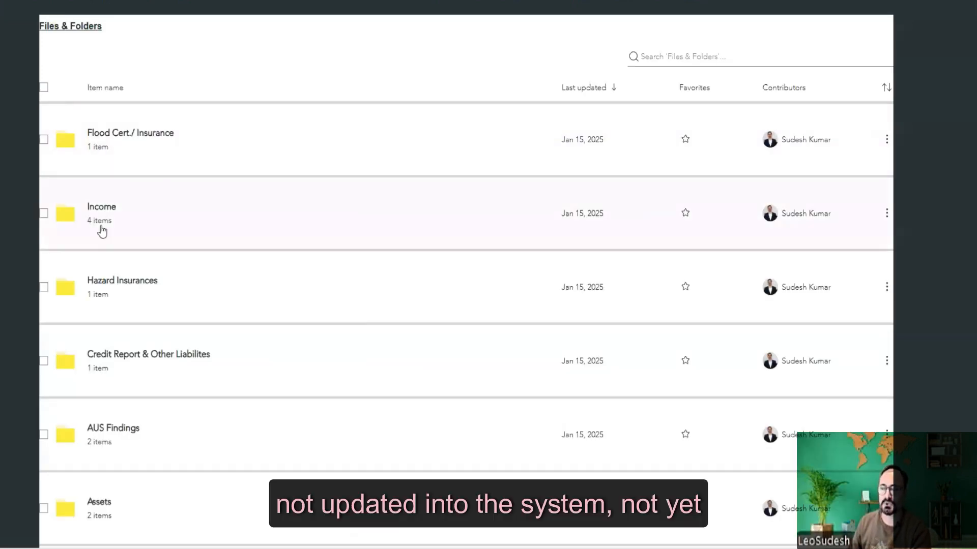
scroll(102, 229, down, 3)
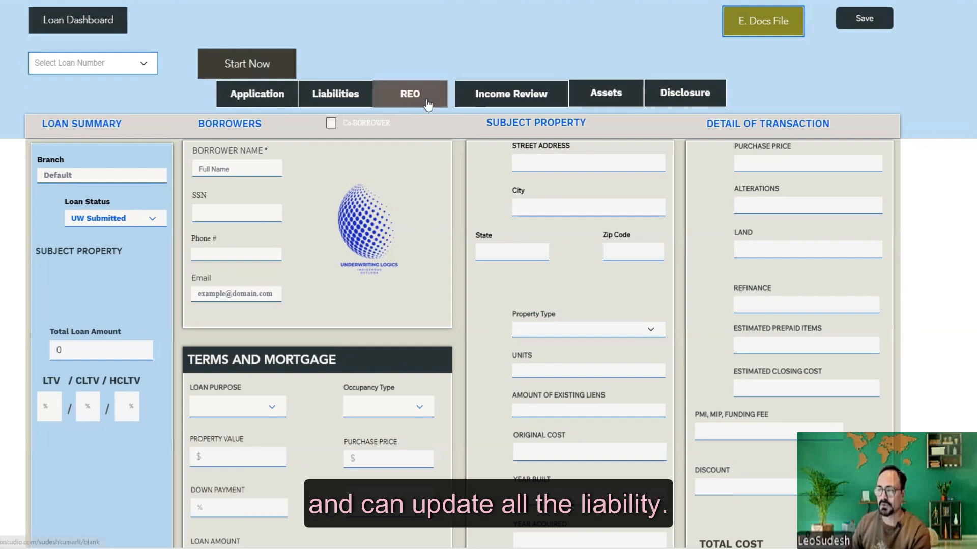
- Request a credit report re-issue from Advantage Credit Inc covering Experian, Trans Union and Equifax
scroll(189, 340, down, 9)
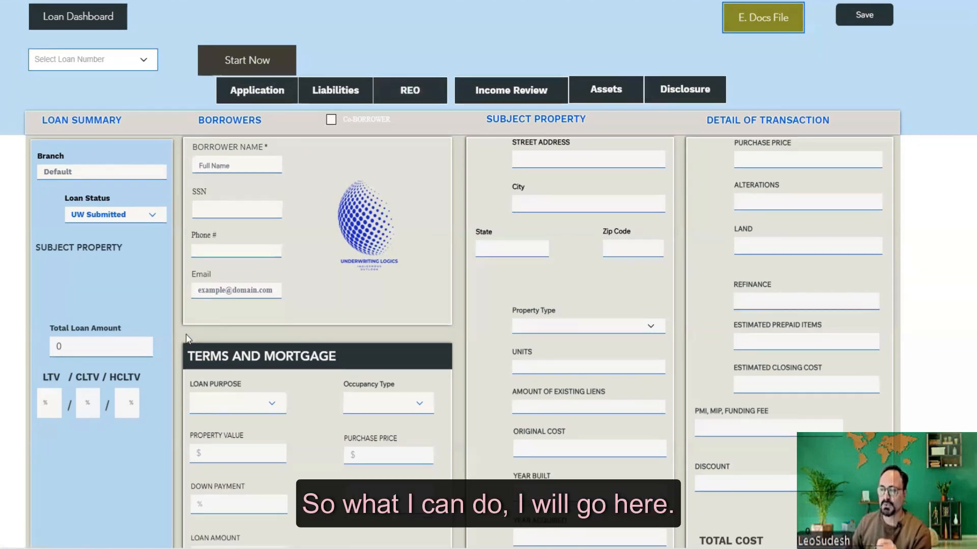
click(96, 349)
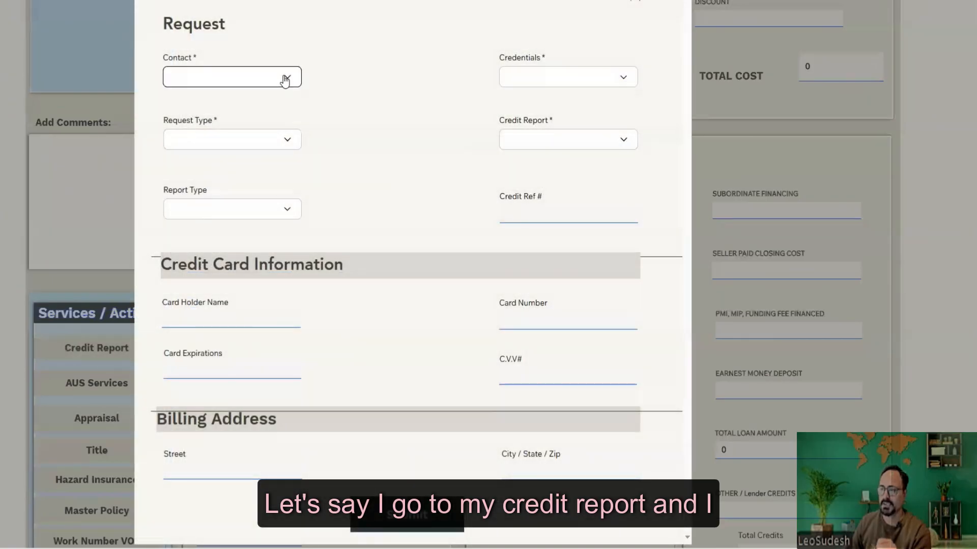
click(284, 77)
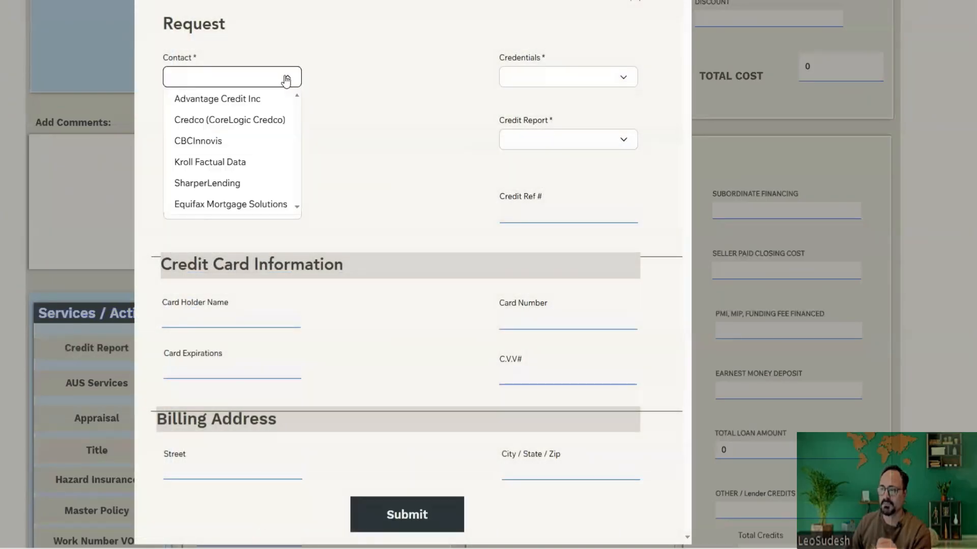
click(252, 101)
click(283, 139)
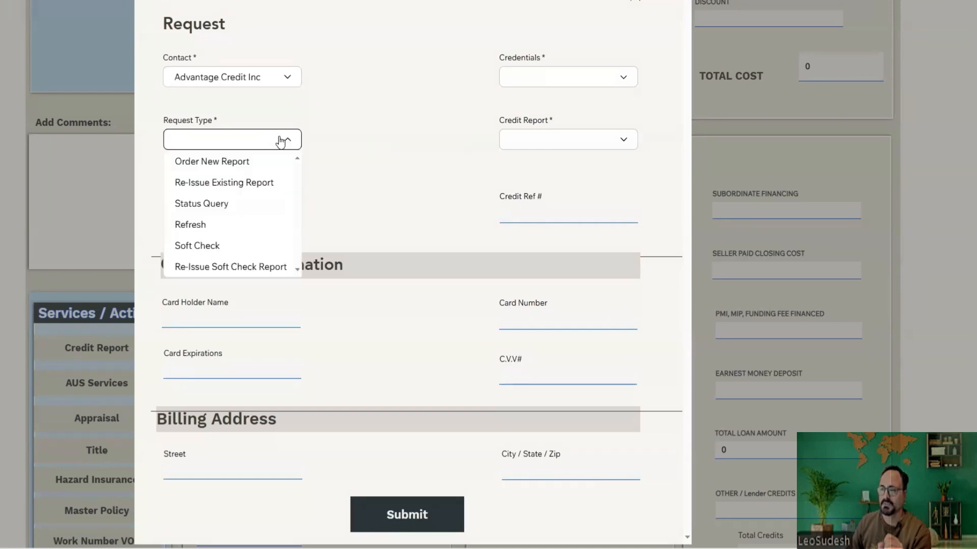
click(236, 188)
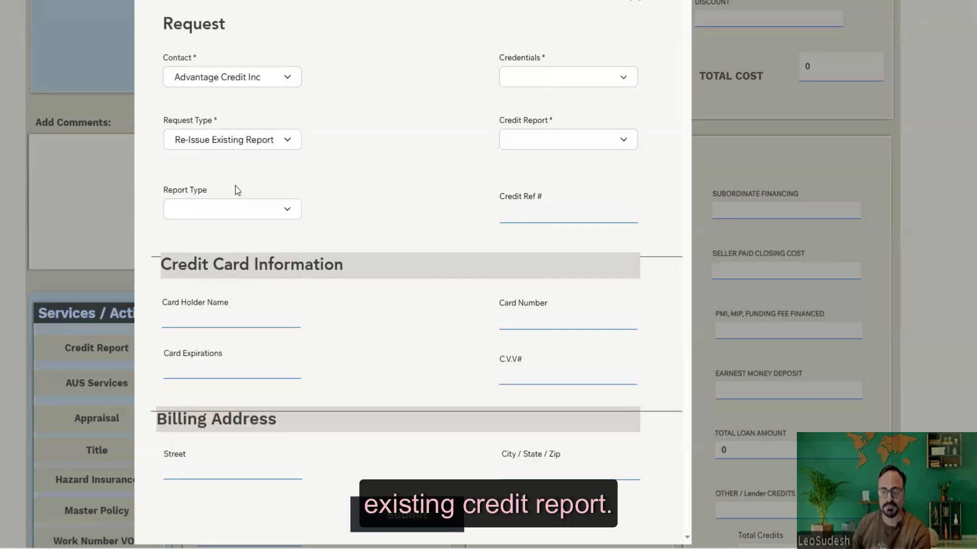
click(240, 213)
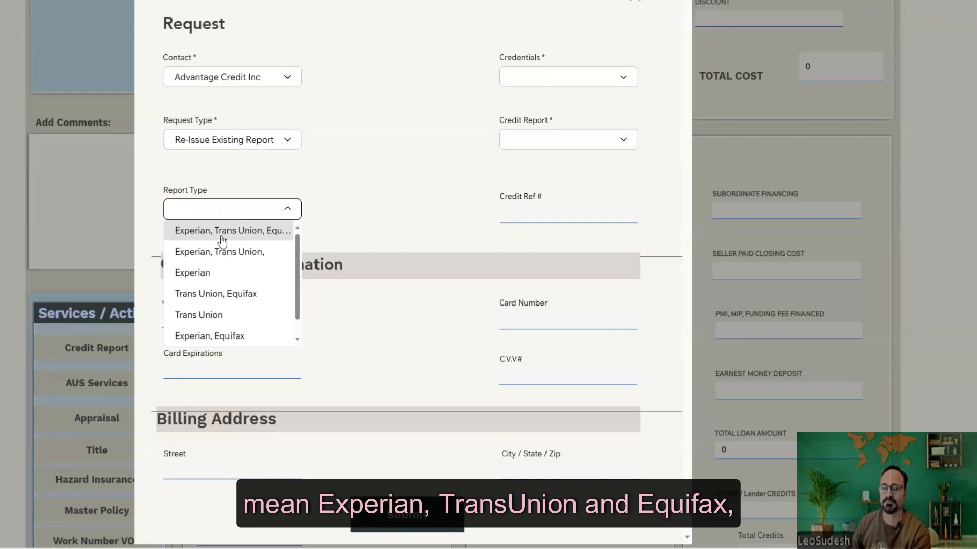
click(262, 232)
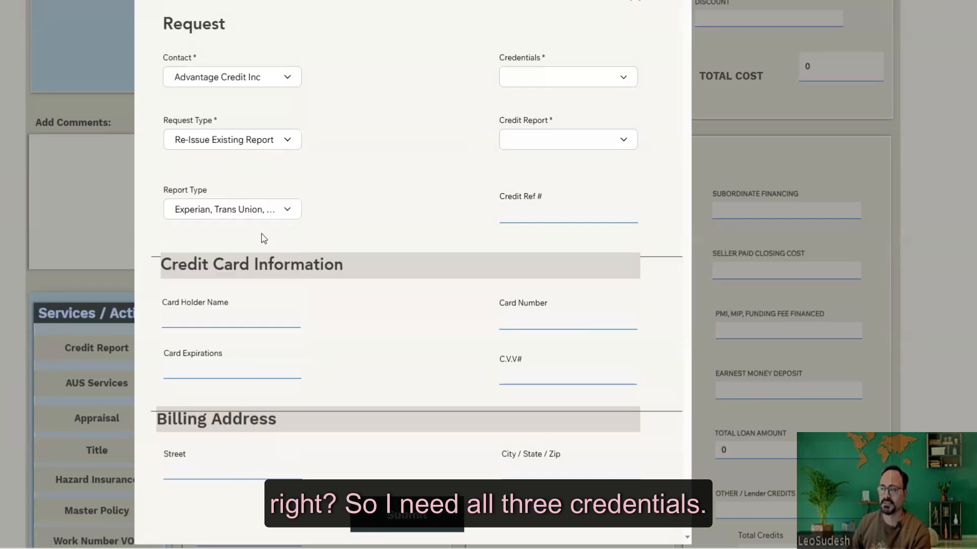
click(566, 79)
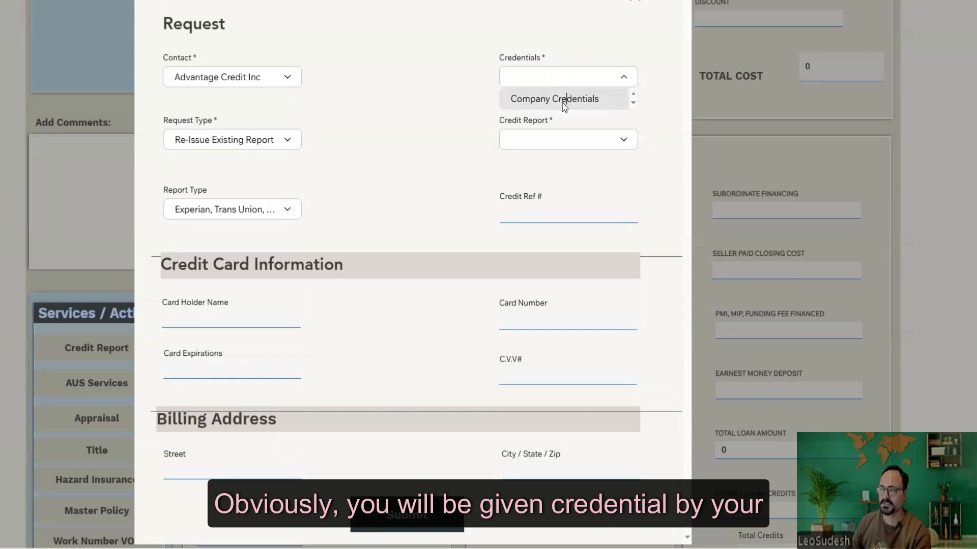
- Select Company Credentials and Borrower-only coverage, then move to the Credit Ref # field
click(562, 103)
click(530, 149)
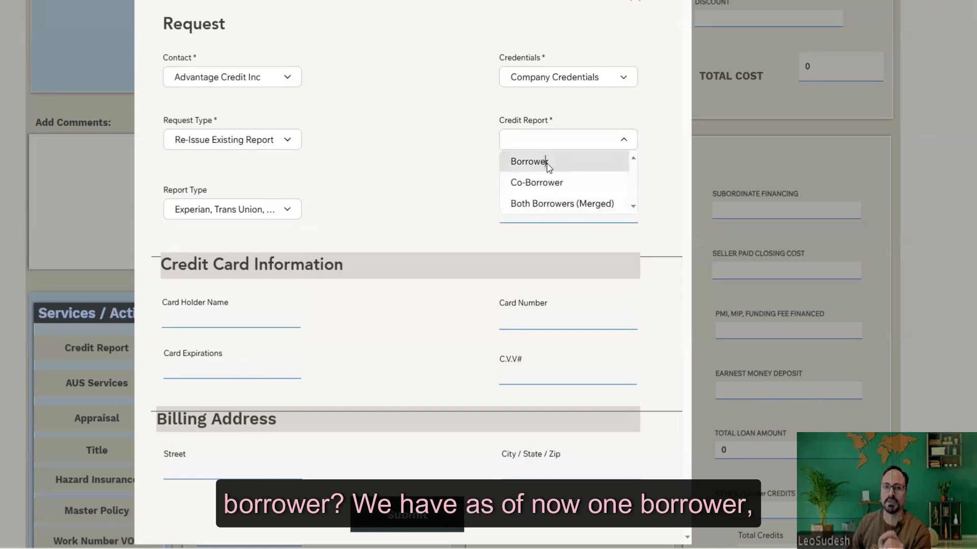
click(546, 163)
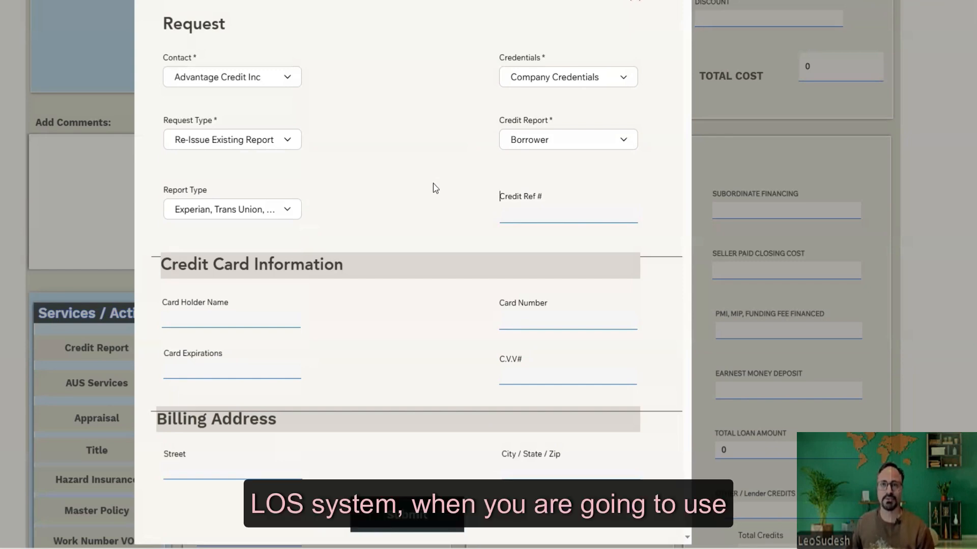
click(521, 144)
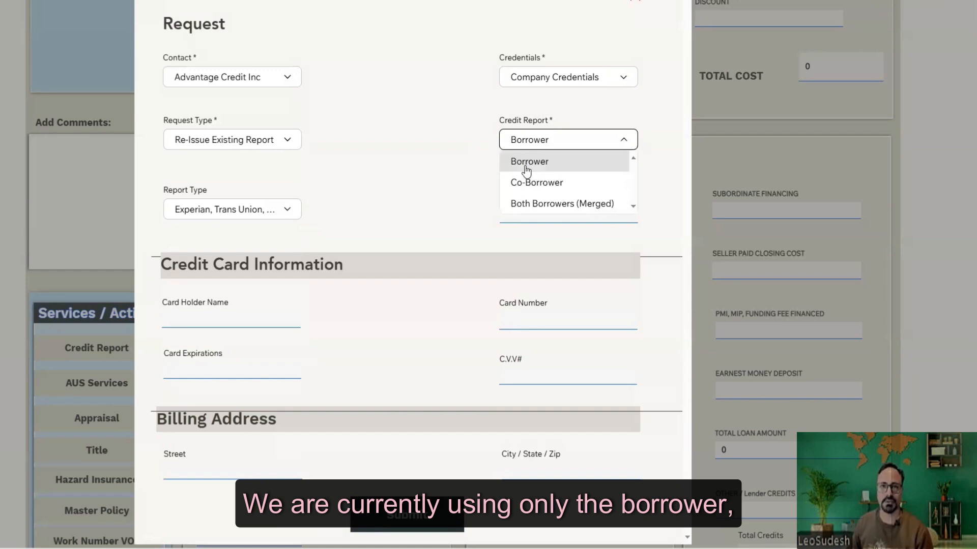
click(523, 166)
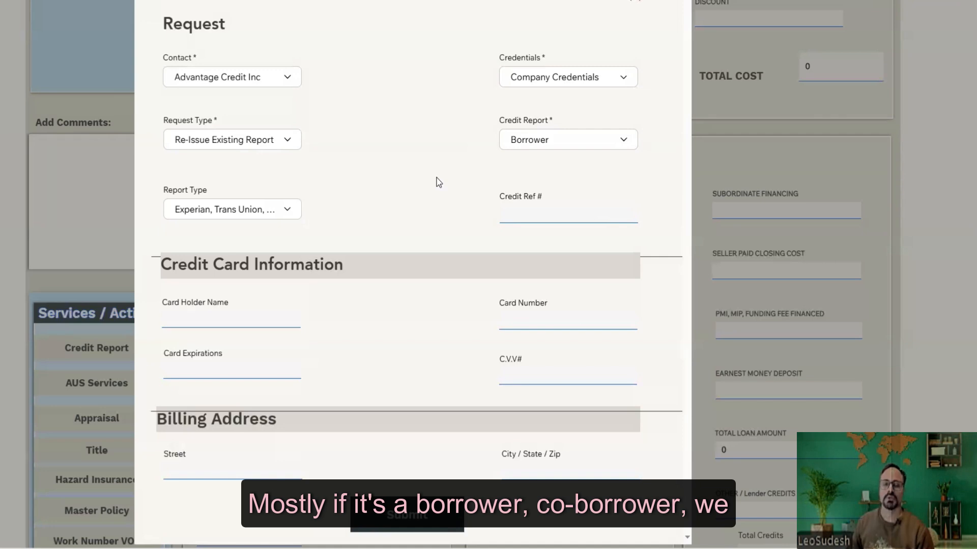
click(526, 148)
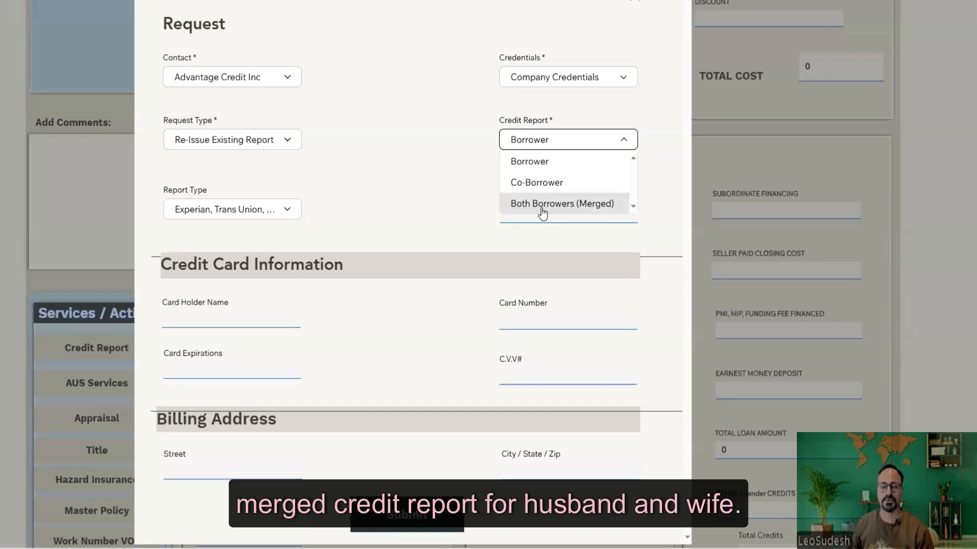
click(519, 162)
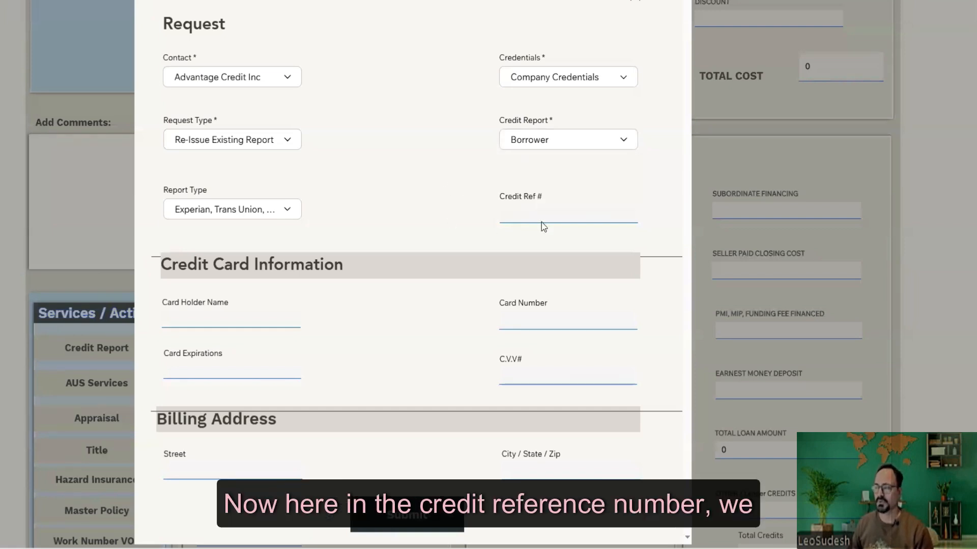
click(530, 212)
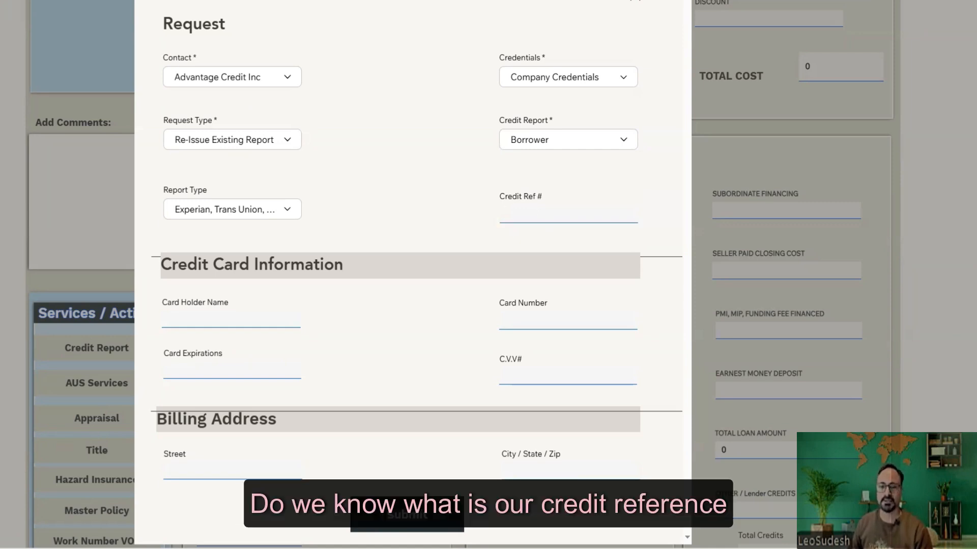
key(alt+Tab)
scroll(645, 131, up, 2)
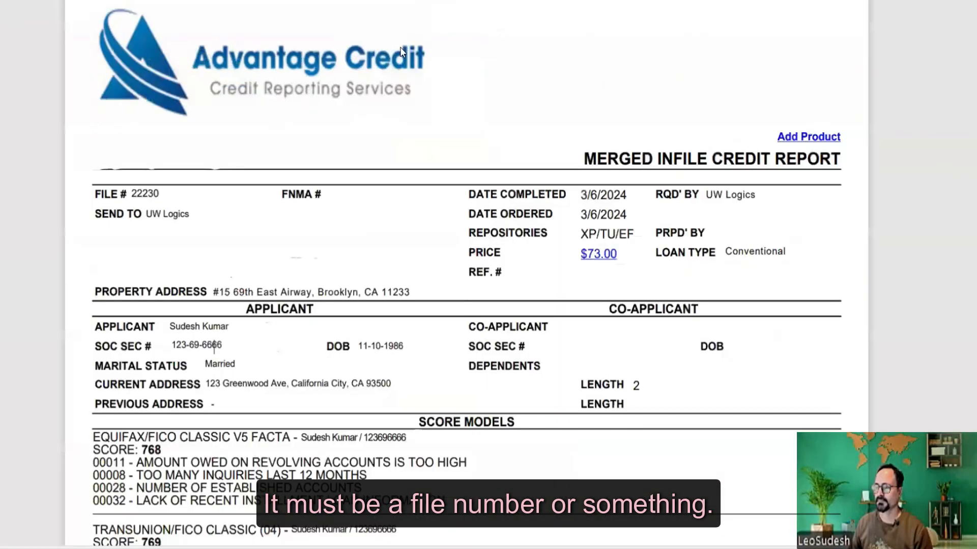
double_click(132, 189)
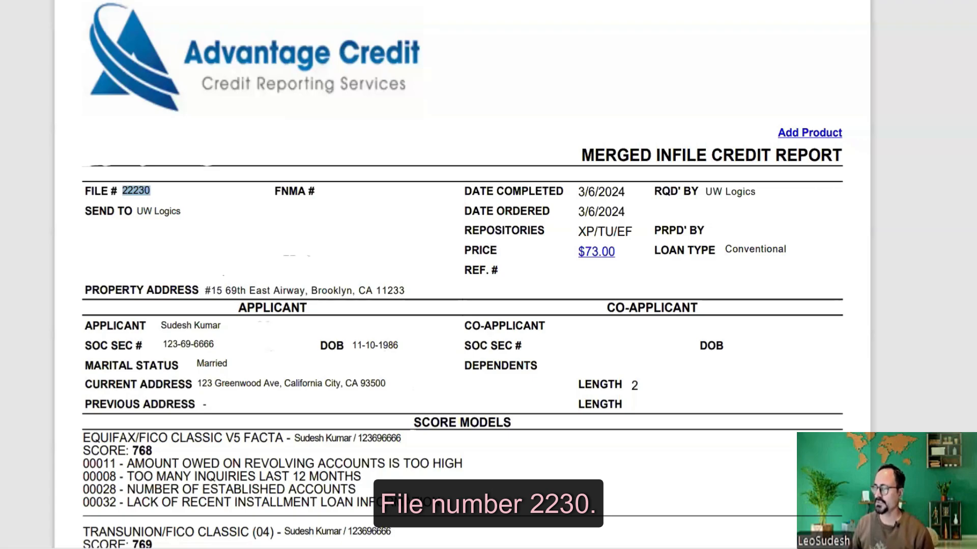
key(alt+Tab)
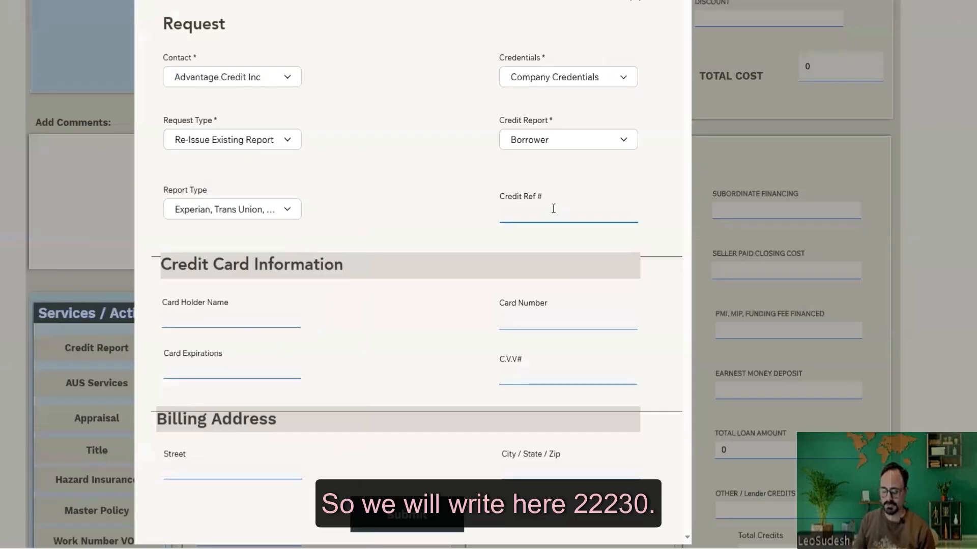
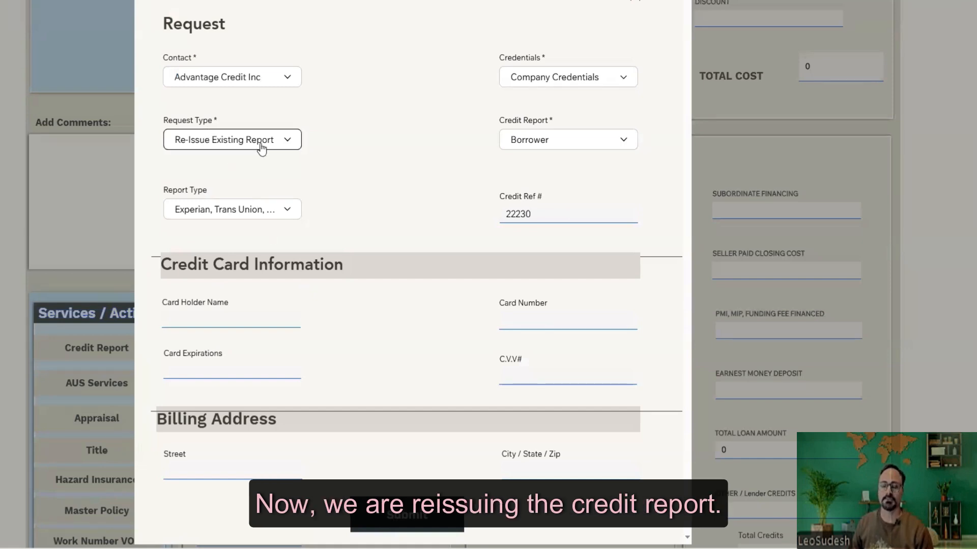
- Complete the re-issue request details, submit it to Advantage Credit Inc, and close the Submitted! confirmation
click(198, 318)
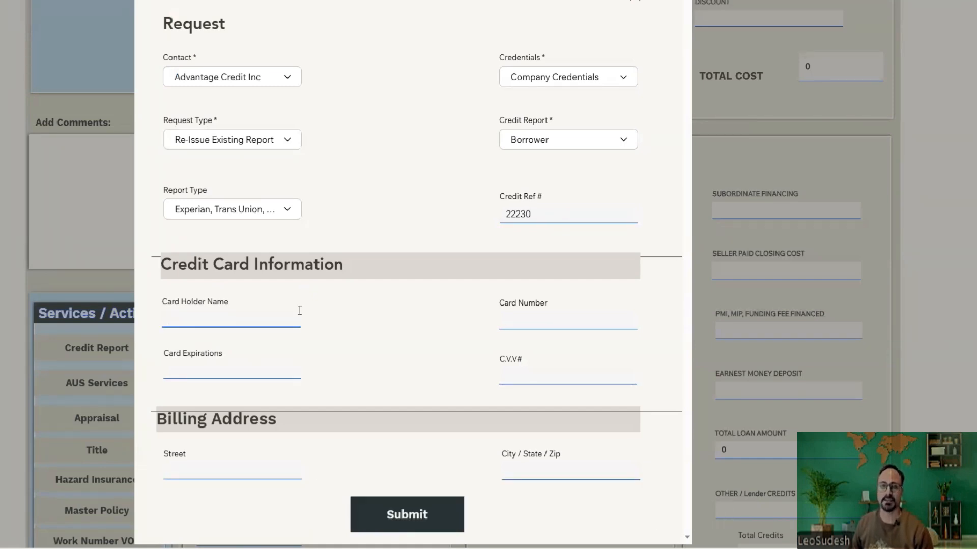
click(240, 140)
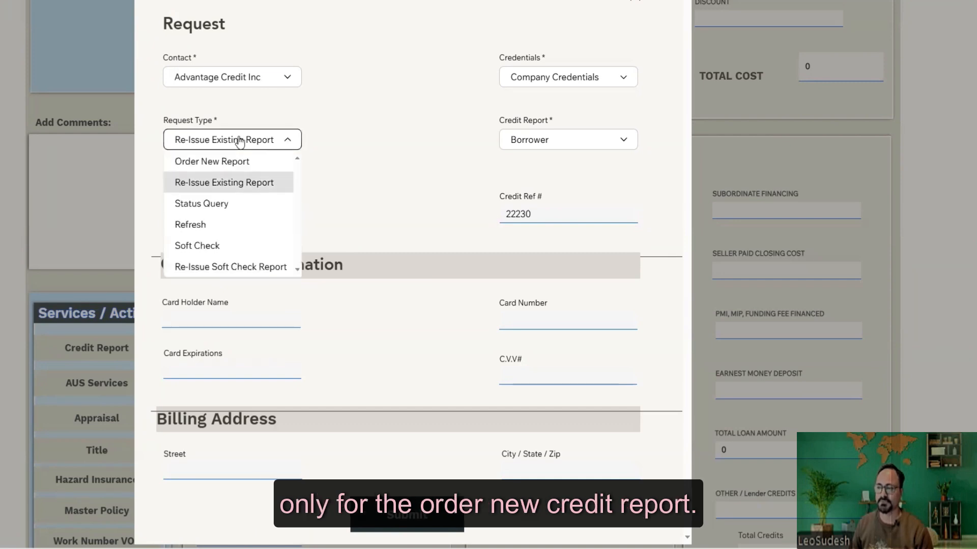
click(219, 183)
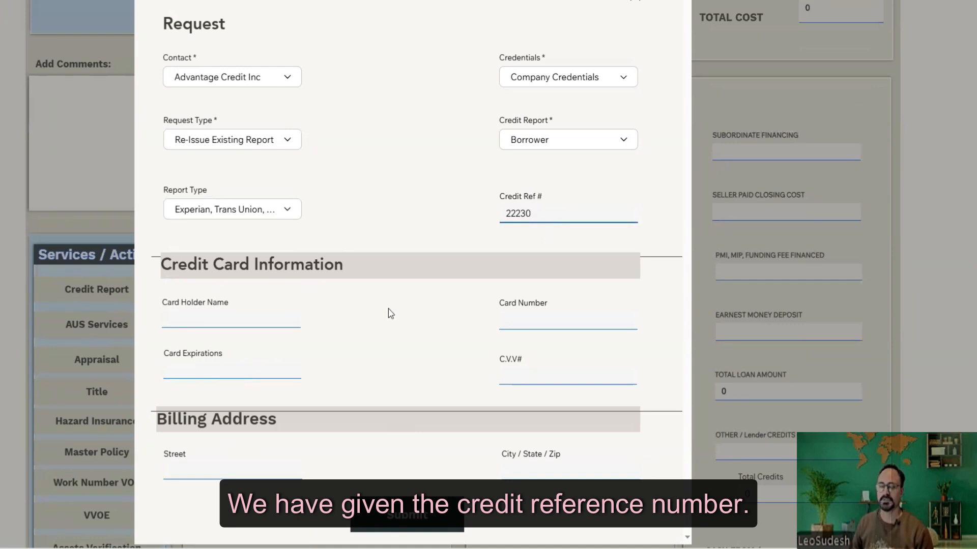
click(407, 524)
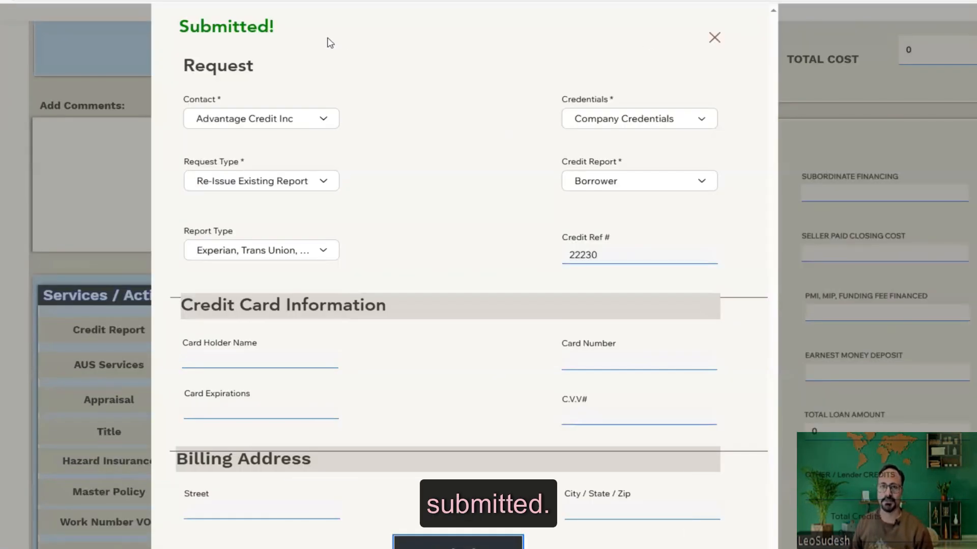
click(714, 38)
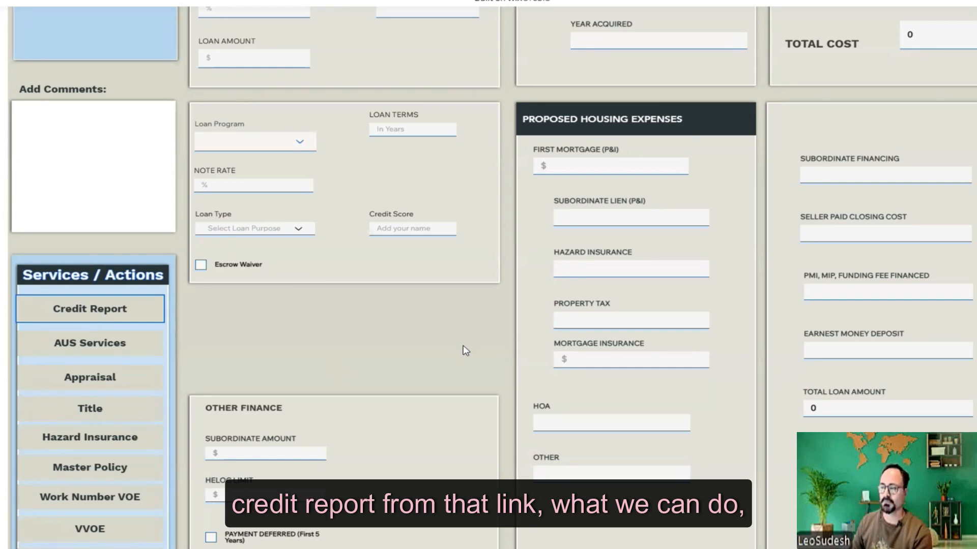
scroll(466, 341, up, 10)
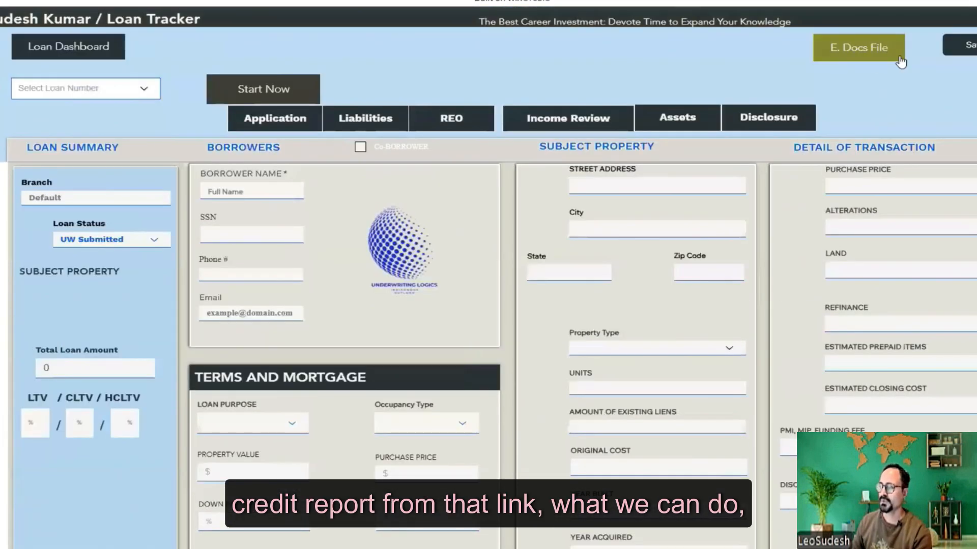
click(859, 49)
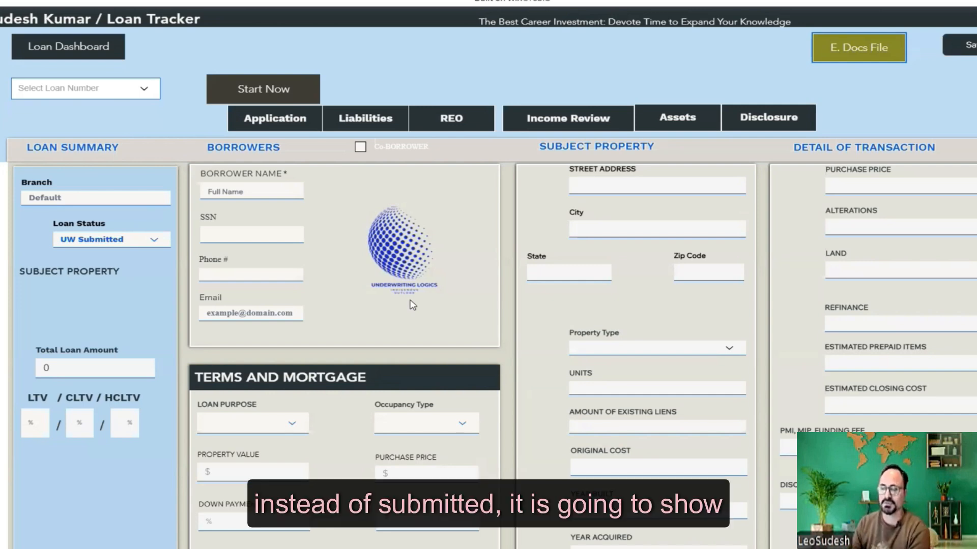
scroll(412, 306, down, 9)
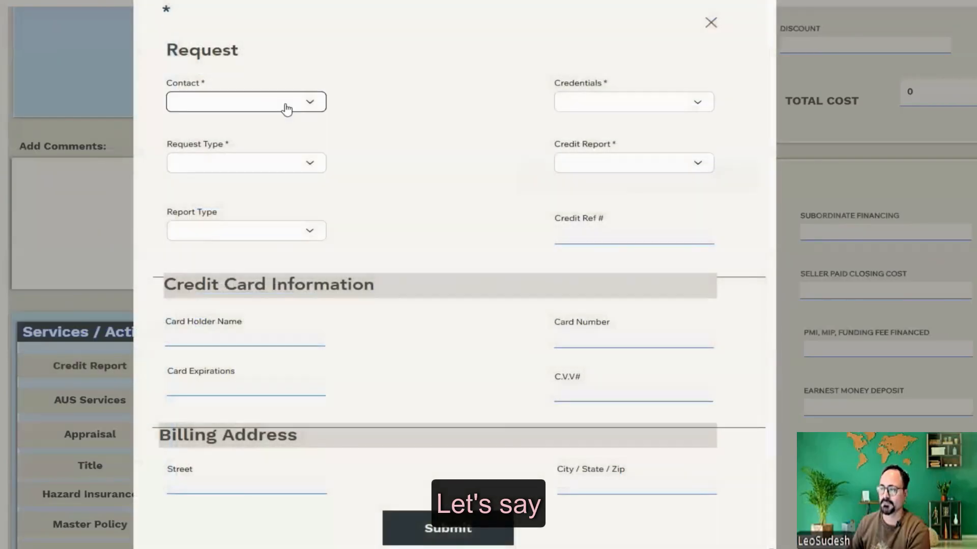
- Start a new credit request: Advantage Credit Inc, re-issue, combined-bureau report, for the borrower, no credentials
click(284, 102)
click(236, 124)
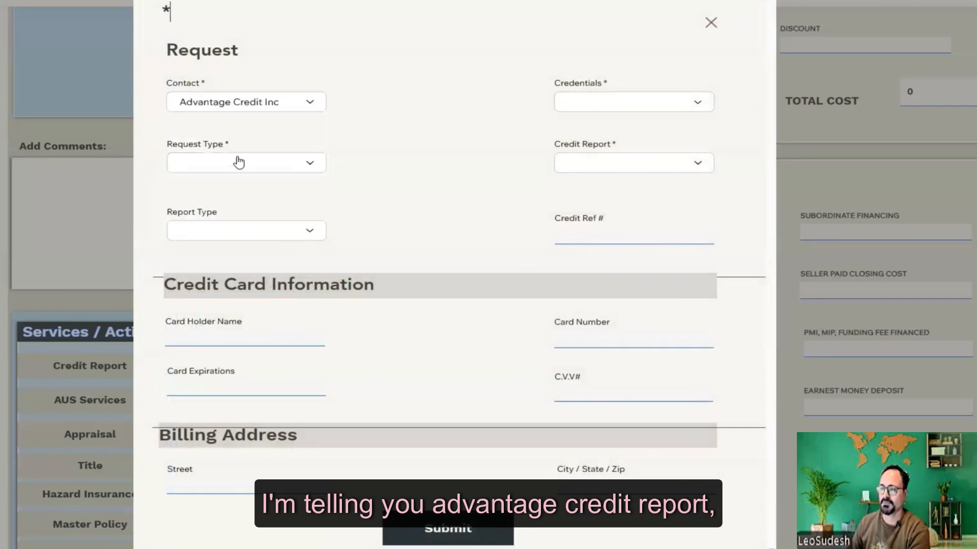
click(239, 162)
click(235, 203)
click(227, 233)
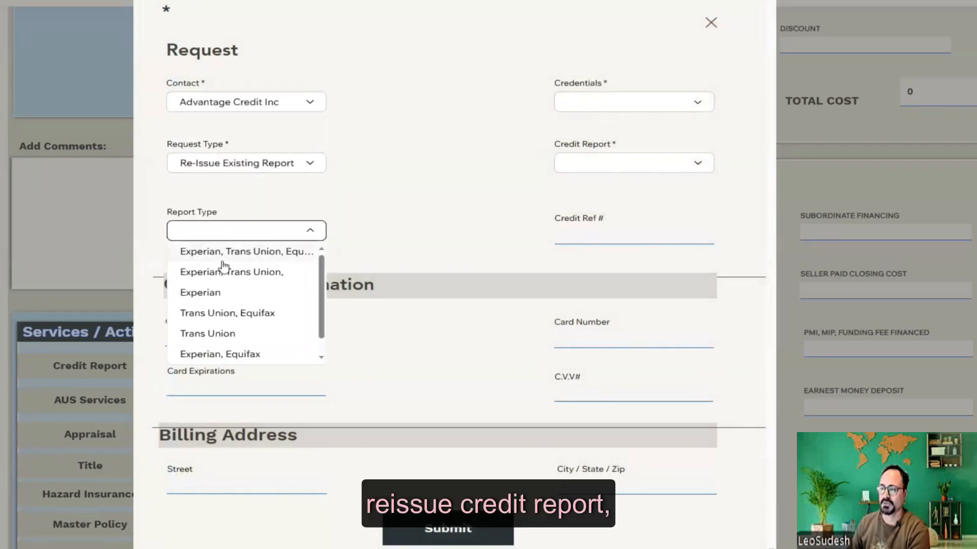
click(223, 273)
click(599, 107)
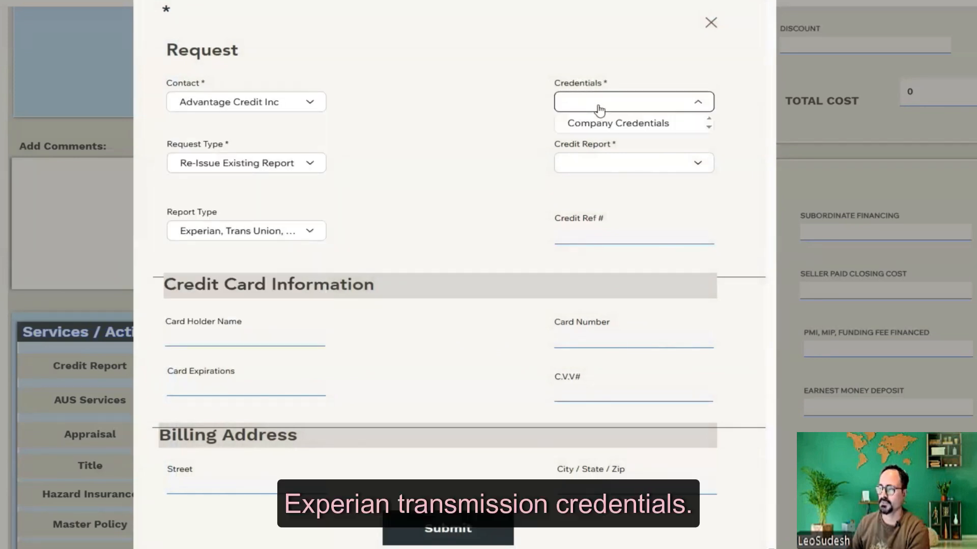
click(499, 189)
click(606, 164)
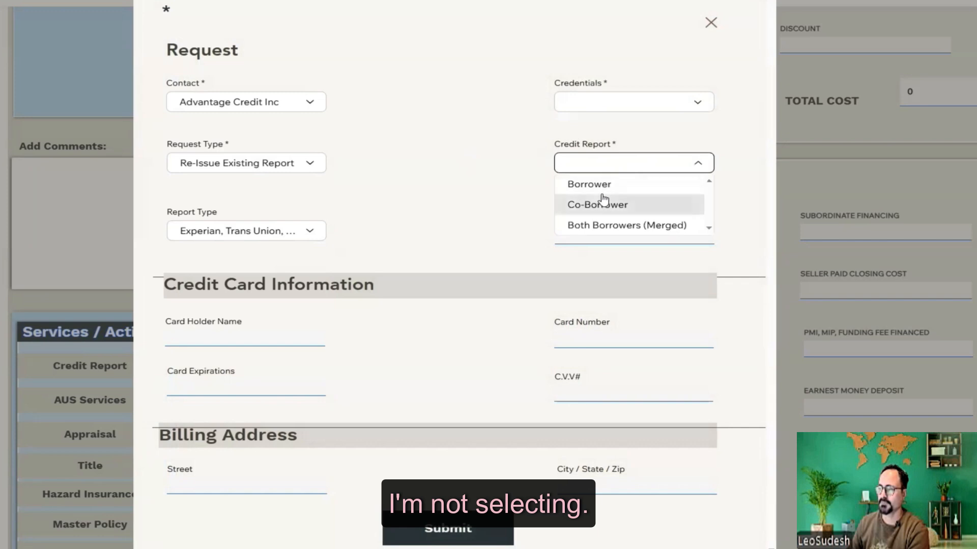
click(595, 184)
- Submit with Credit Ref # blank and close the request after the 'Fill all the required fields!' error
click(618, 231)
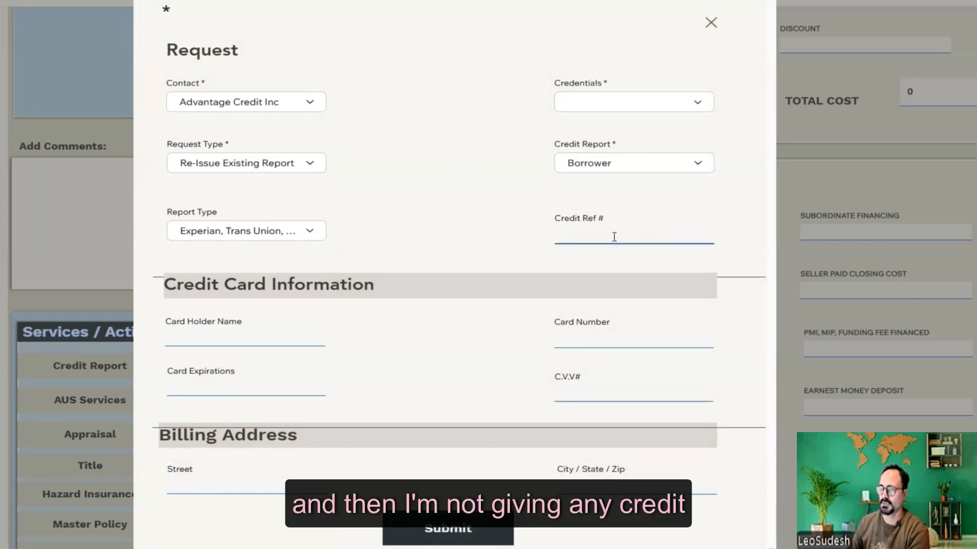
click(464, 218)
scroll(464, 217, down, 3)
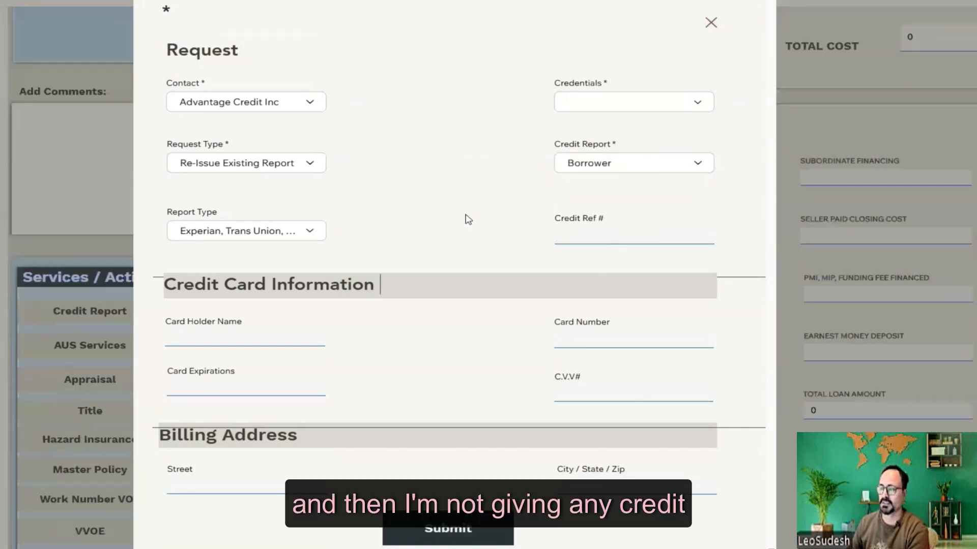
click(470, 541)
scroll(462, 314, up, 3)
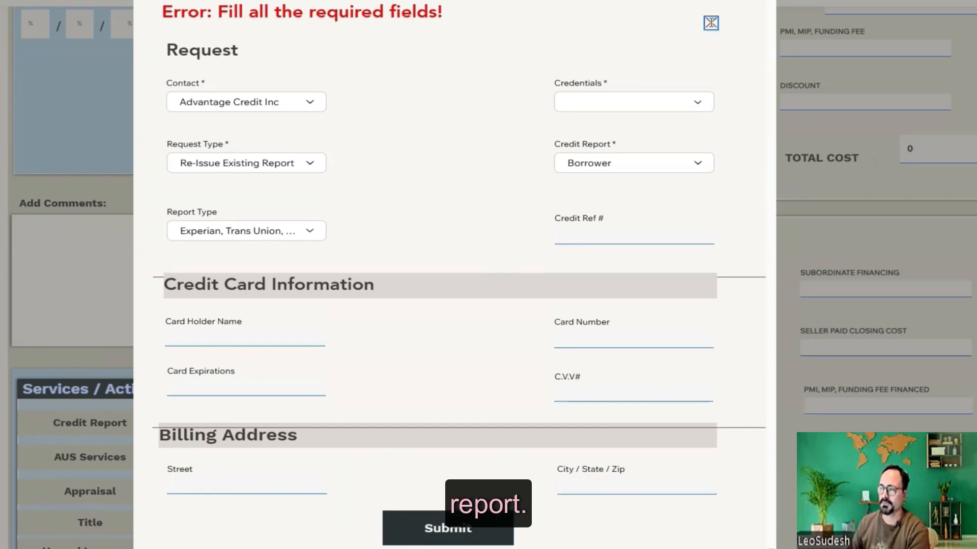
click(711, 23)
- Return to the top of the loan form and show the Capital One, BOA and Caliber Home liabilities
scroll(492, 308, up, 6)
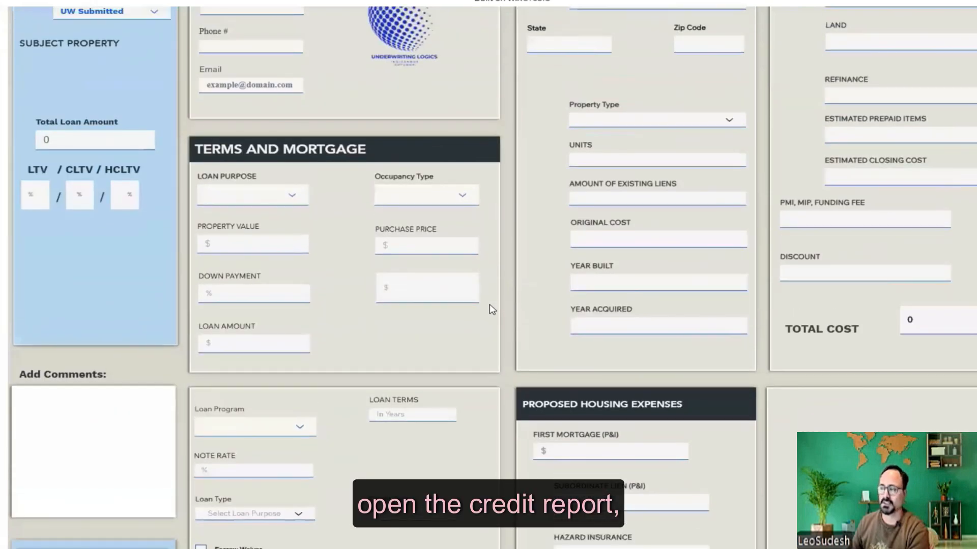
scroll(492, 309, up, 1)
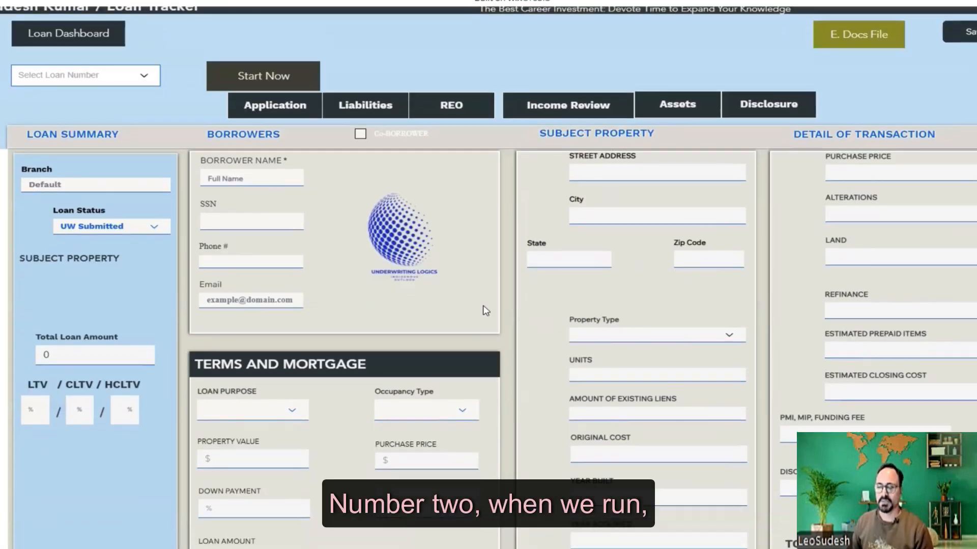
scroll(483, 309, down, 3)
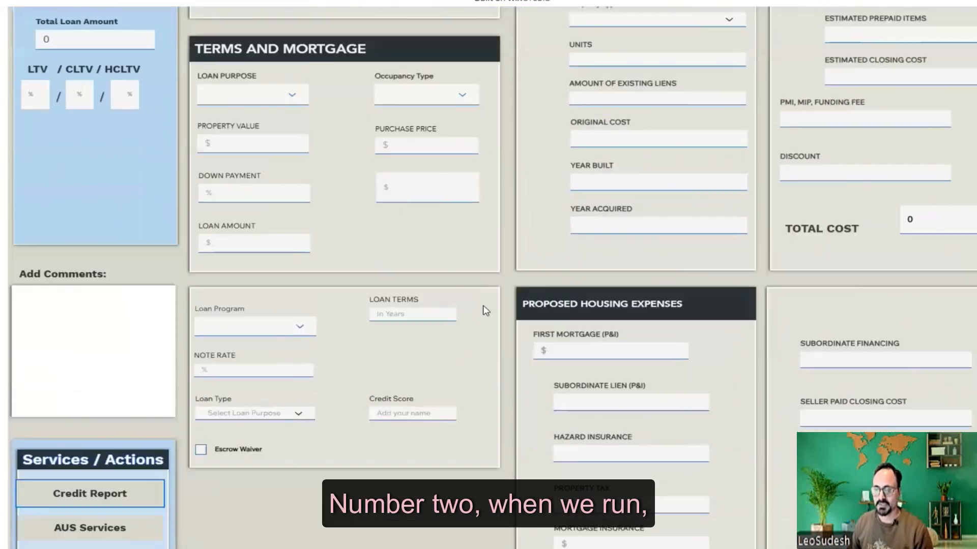
scroll(486, 311, down, 2)
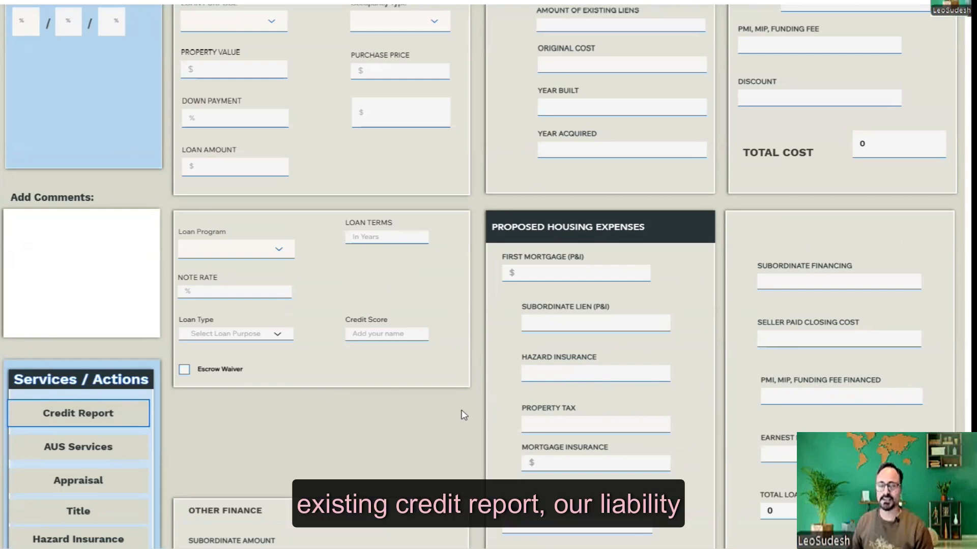
scroll(461, 412, up, 8)
click(339, 118)
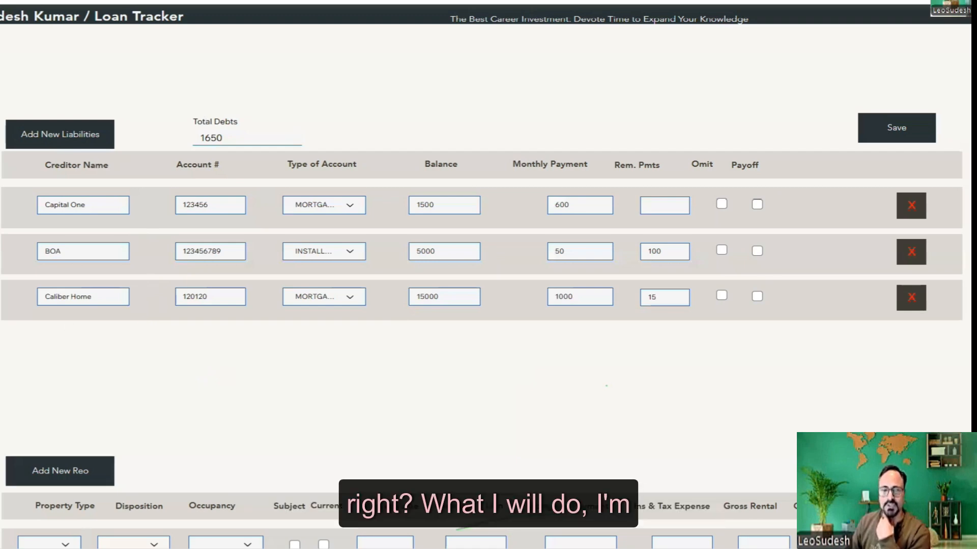
- Switch to the credit report PDF and snap it to the right half beside the loan form
key(alt+Tab)
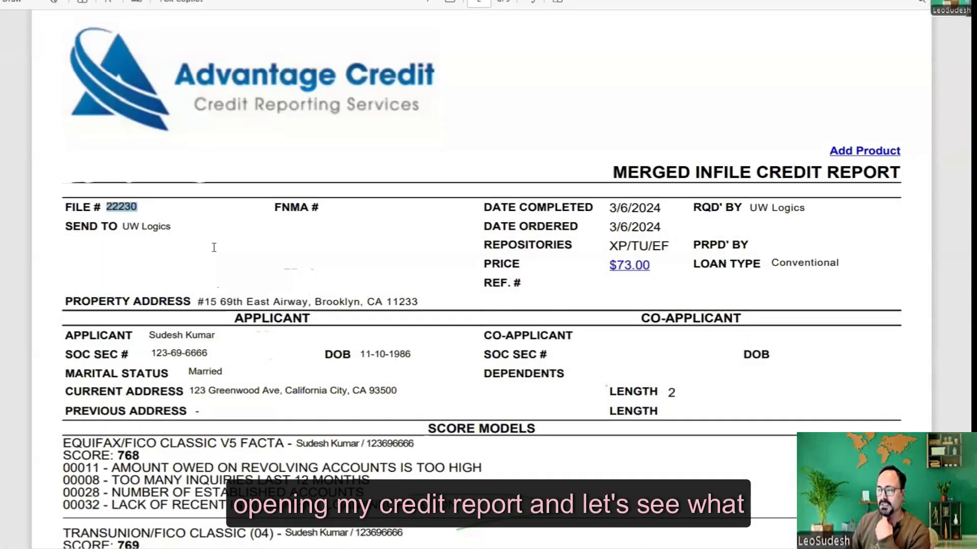
click(212, 282)
scroll(213, 286, down, 4)
scroll(212, 285, down, 3)
drag(292, 1, 292, 29)
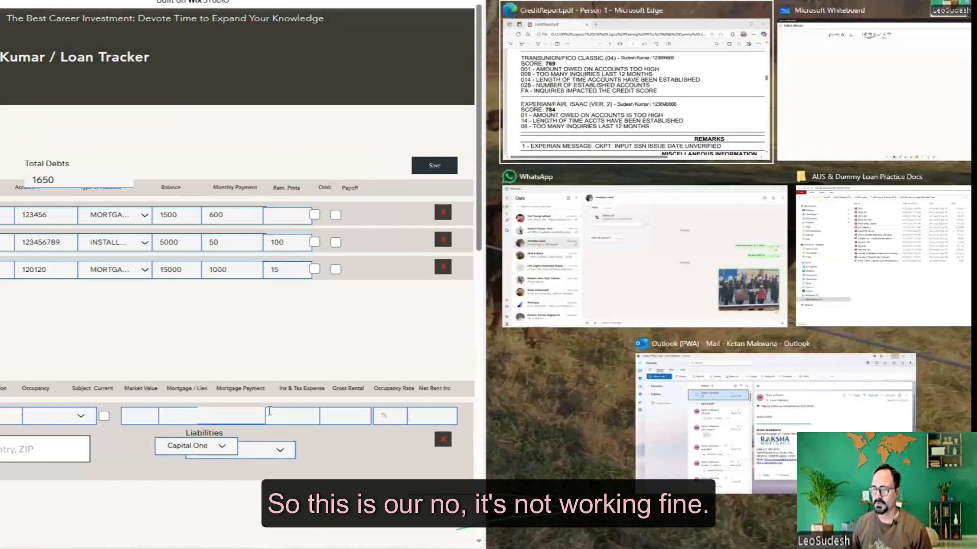
click(499, 108)
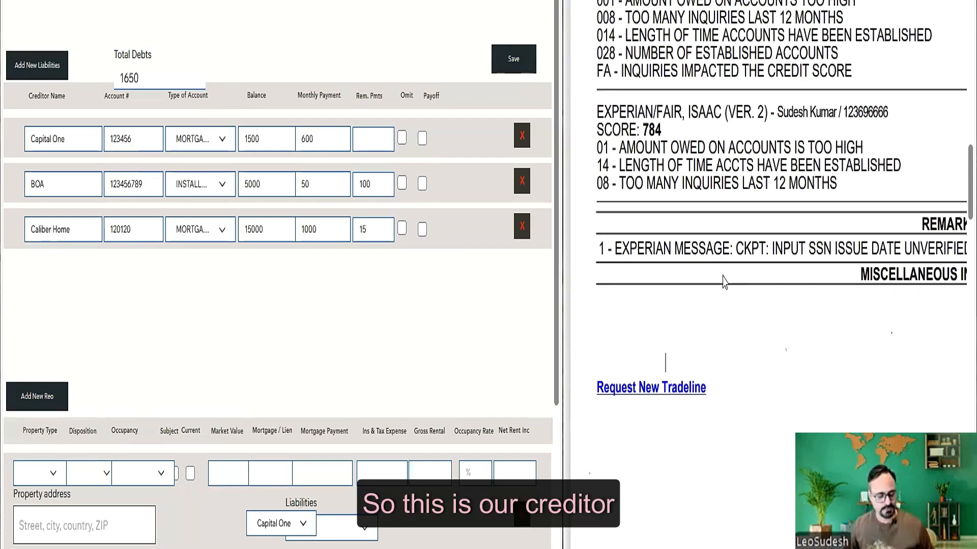
- Scroll the report to Open Accounts and select the WF creditor and the form's Capital One name
scroll(727, 279, down, 10)
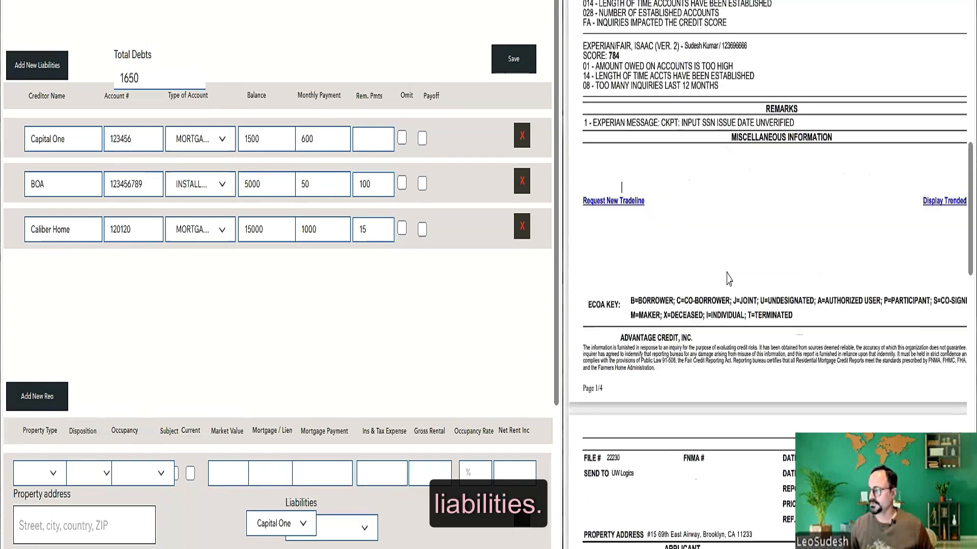
scroll(728, 279, down, 4)
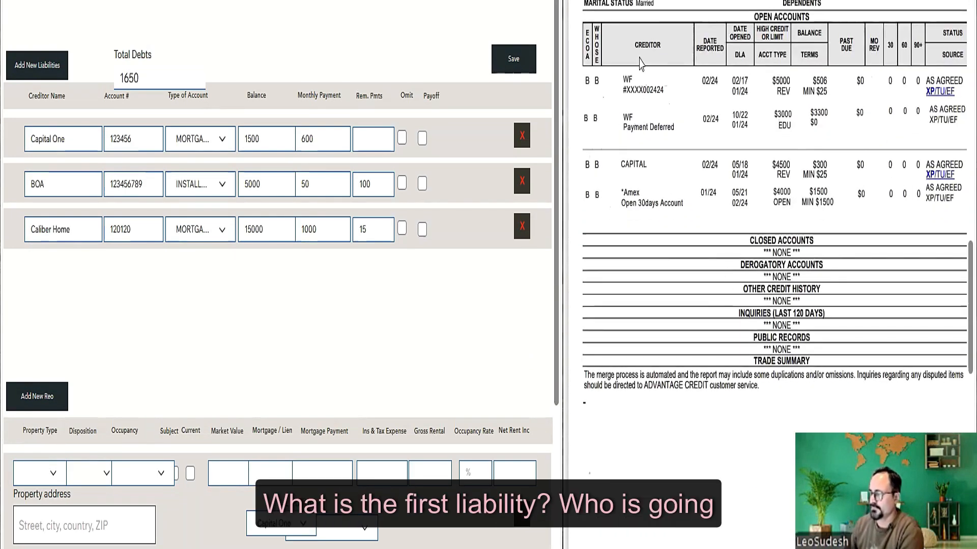
double_click(626, 79)
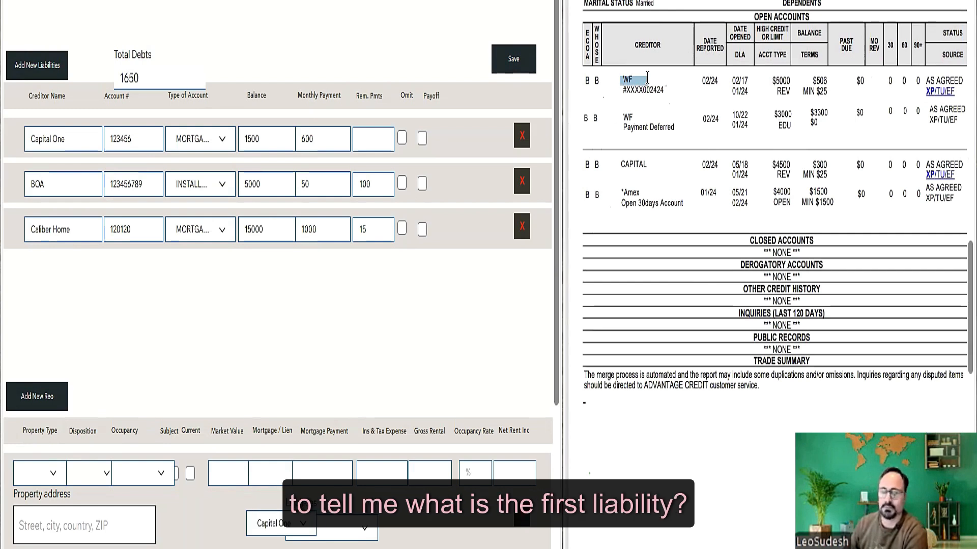
drag(626, 79, 649, 79)
click(29, 128)
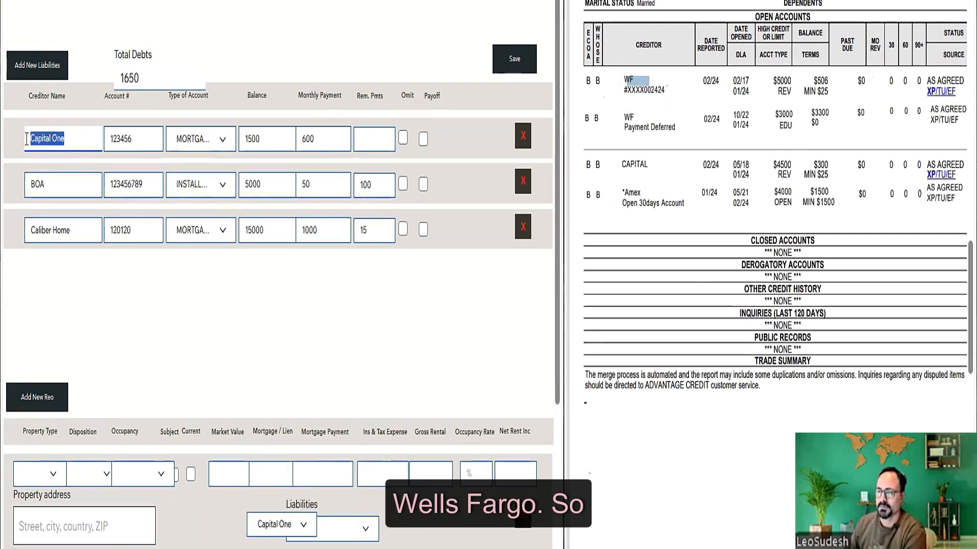
triple_click(79, 139)
click(480, 267)
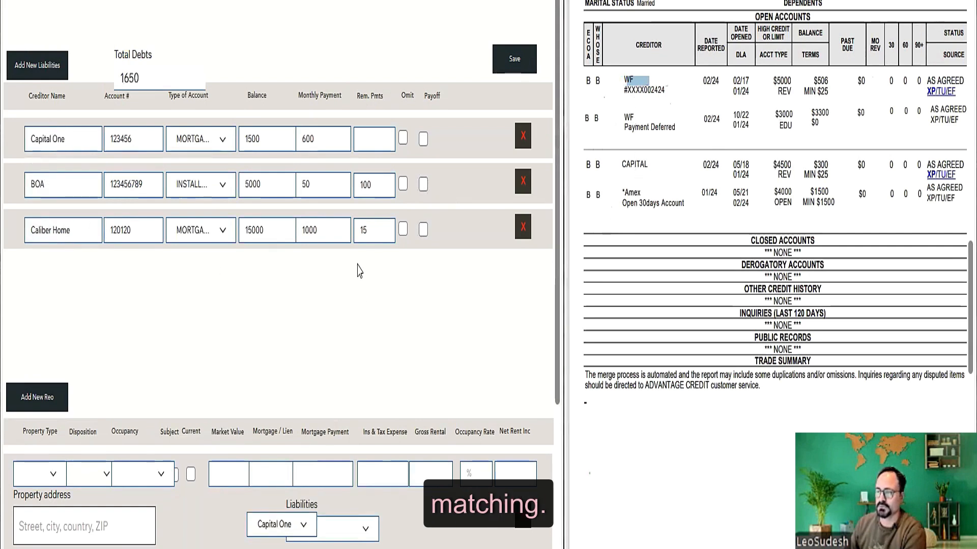
- Delete the Caliber Home, BOA and Capital One liabilities and add an empty liability row
click(520, 235)
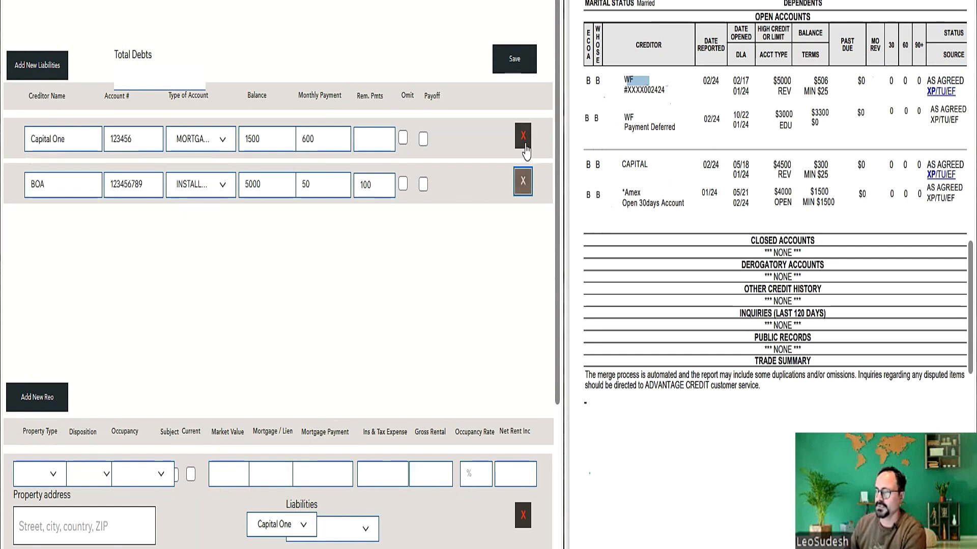
click(522, 181)
click(522, 136)
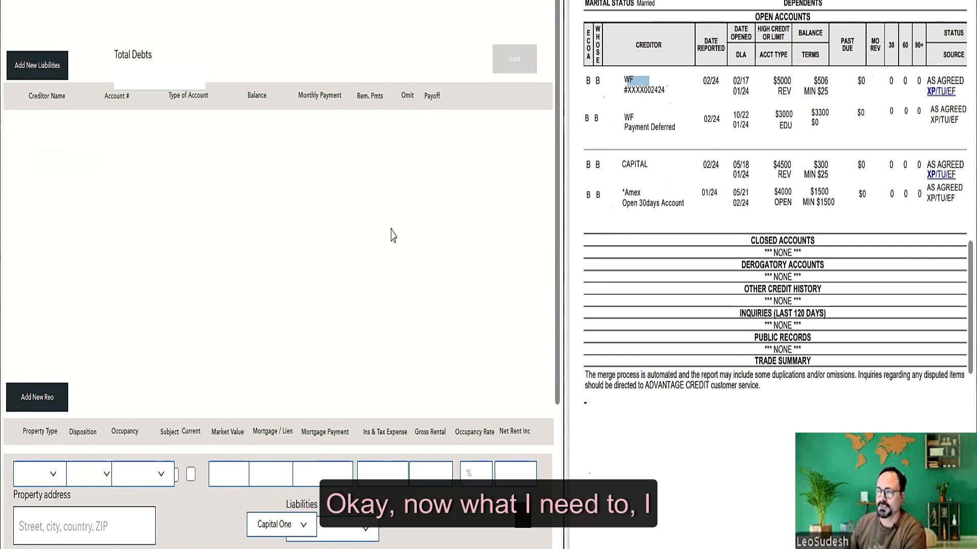
click(37, 71)
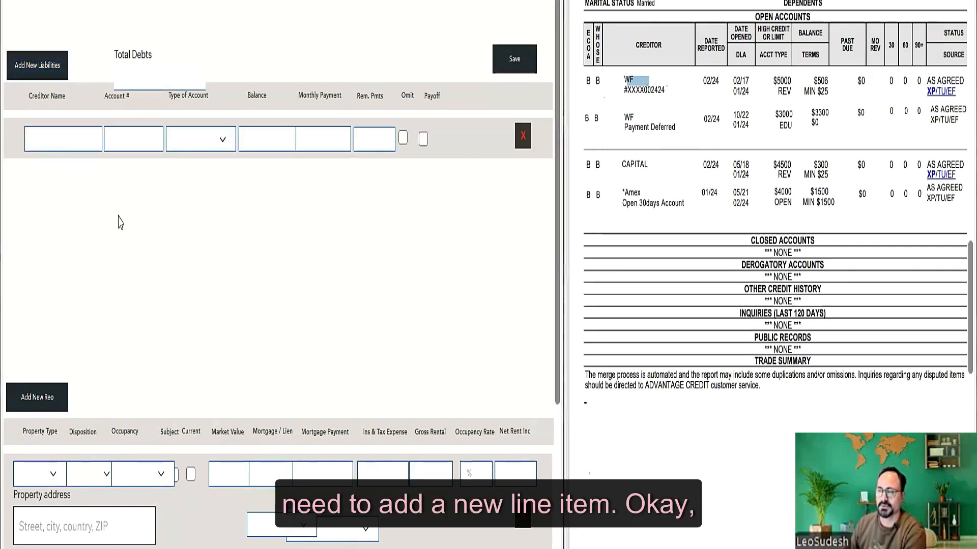
- Enter creditor WF with the account's last four digits and account type REVOLVING
click(70, 140)
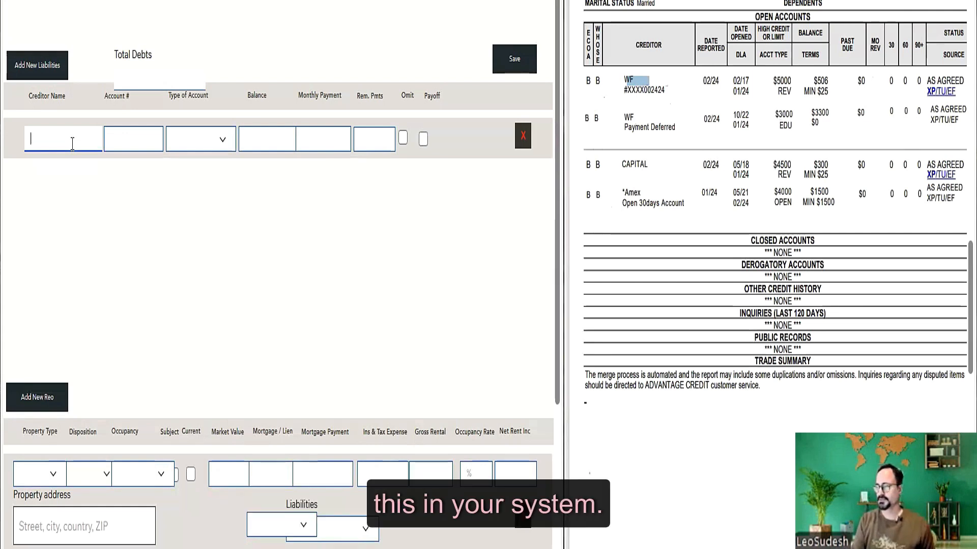
text(WF)
key(Tab)
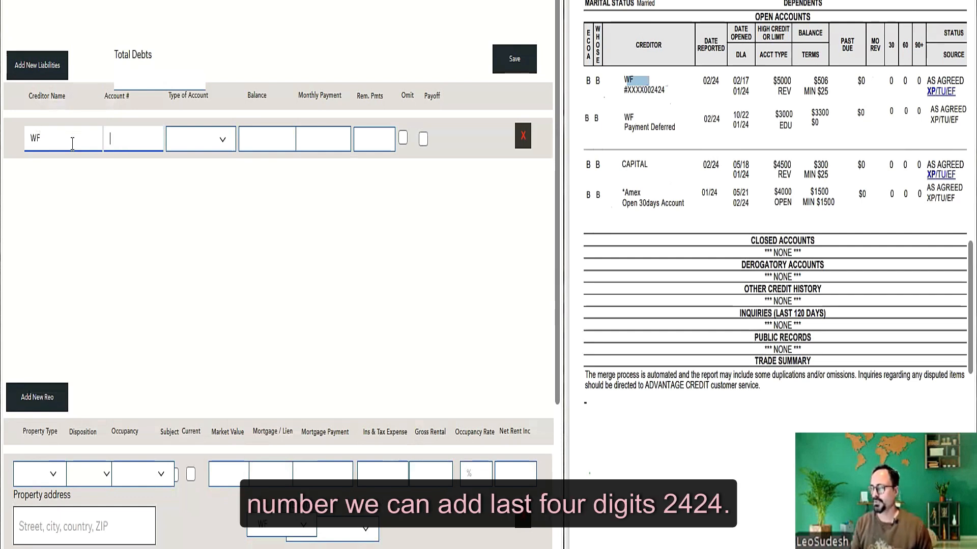
text(2424)
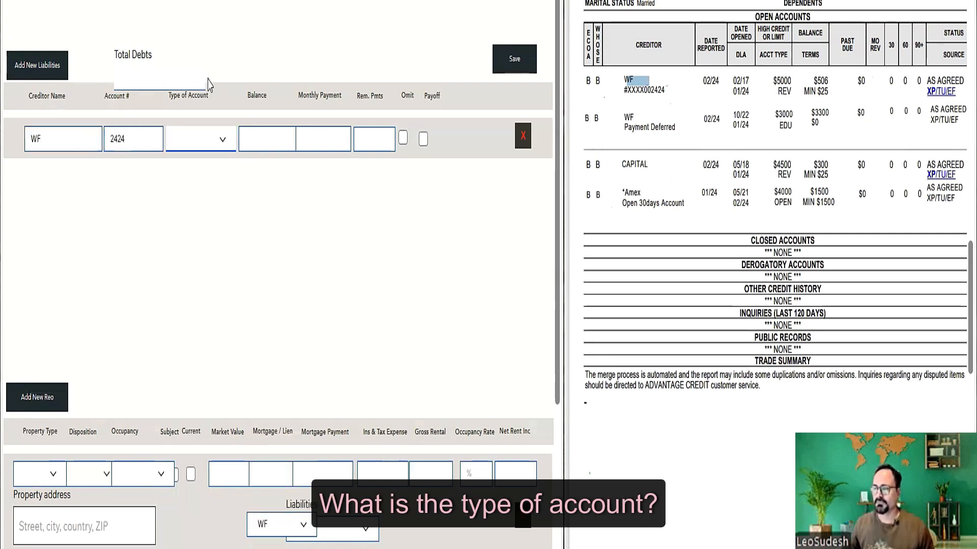
click(217, 140)
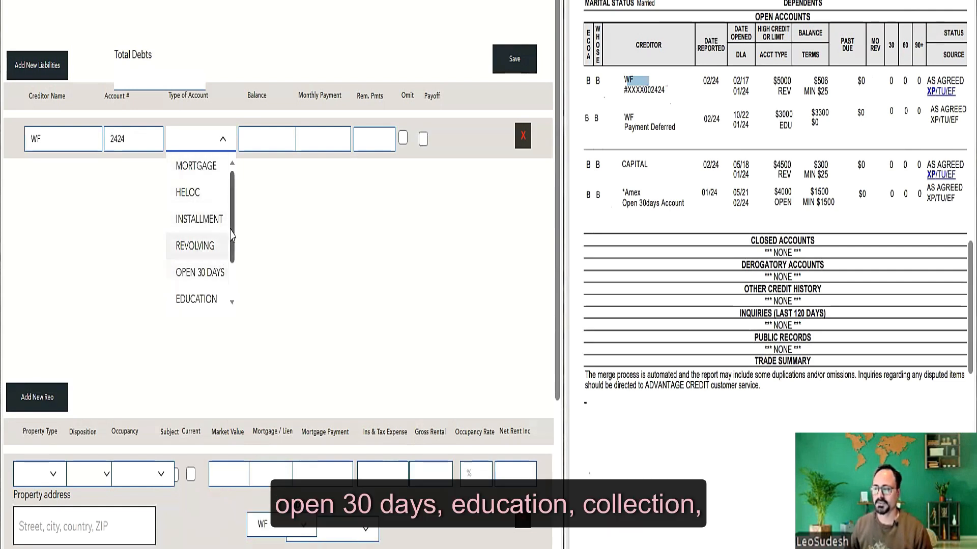
scroll(231, 235, down, 2)
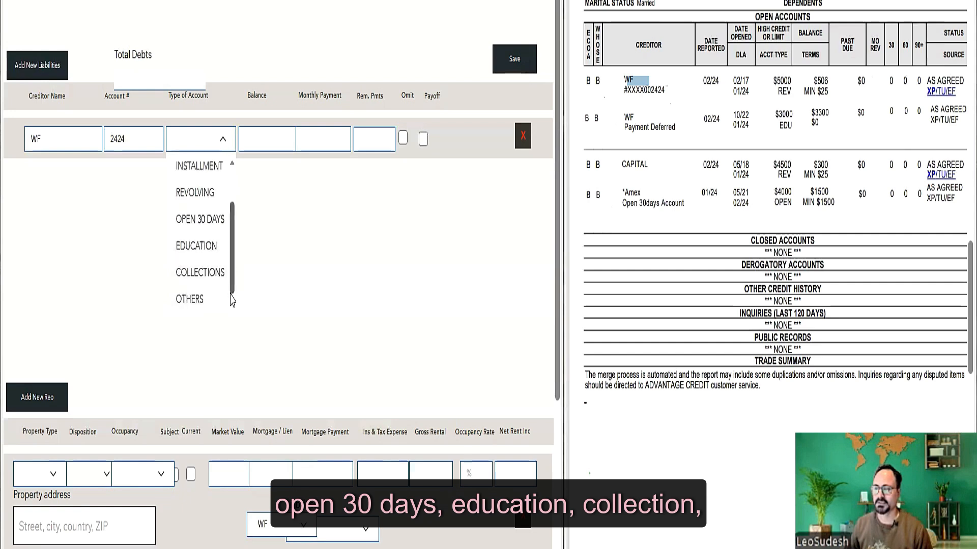
scroll(231, 300, up, 2)
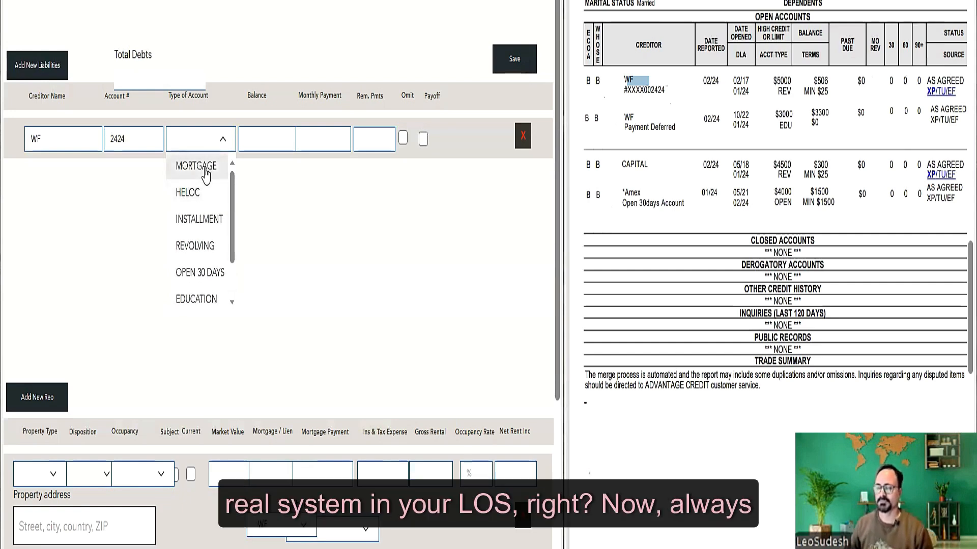
click(201, 246)
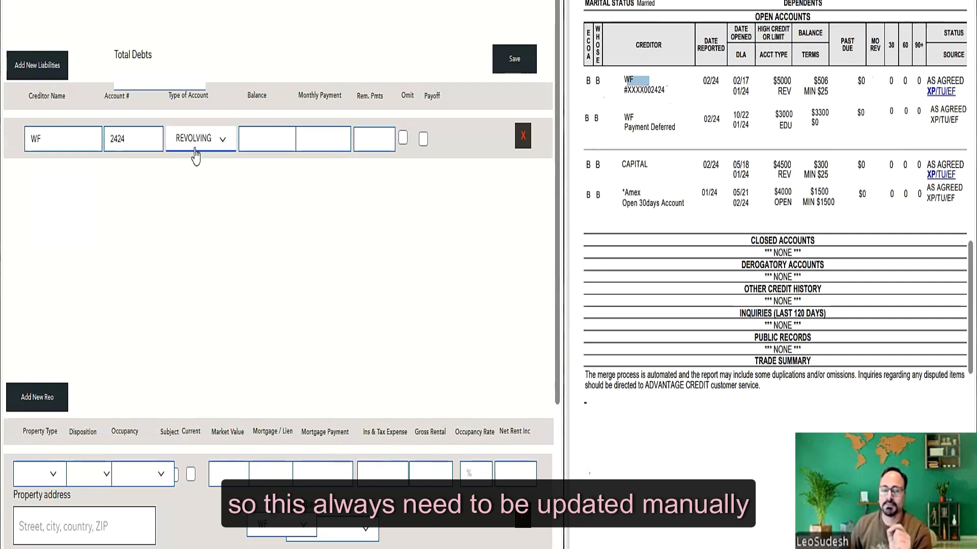
- Give the WF liability a 506 balance and correct its monthly payment to 25
click(260, 136)
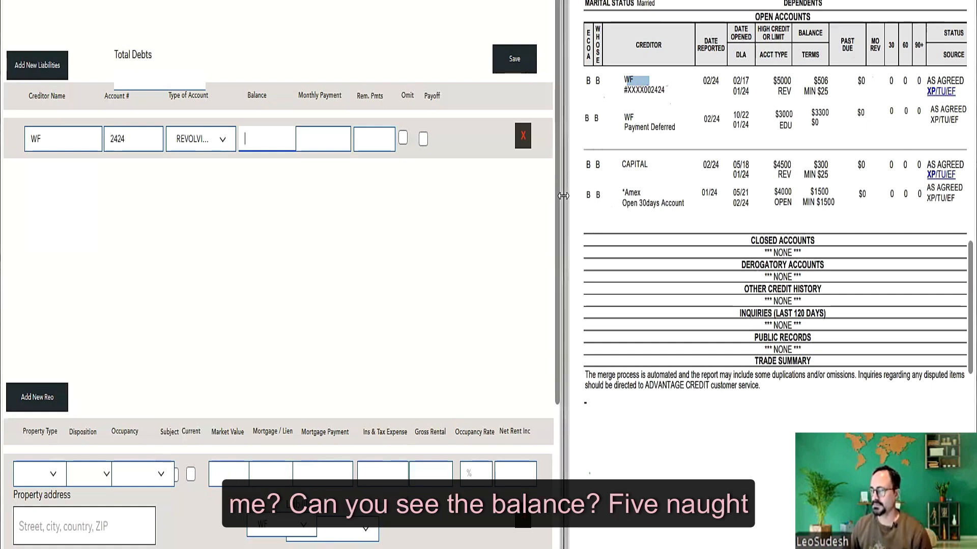
drag(563, 196, 555, 195)
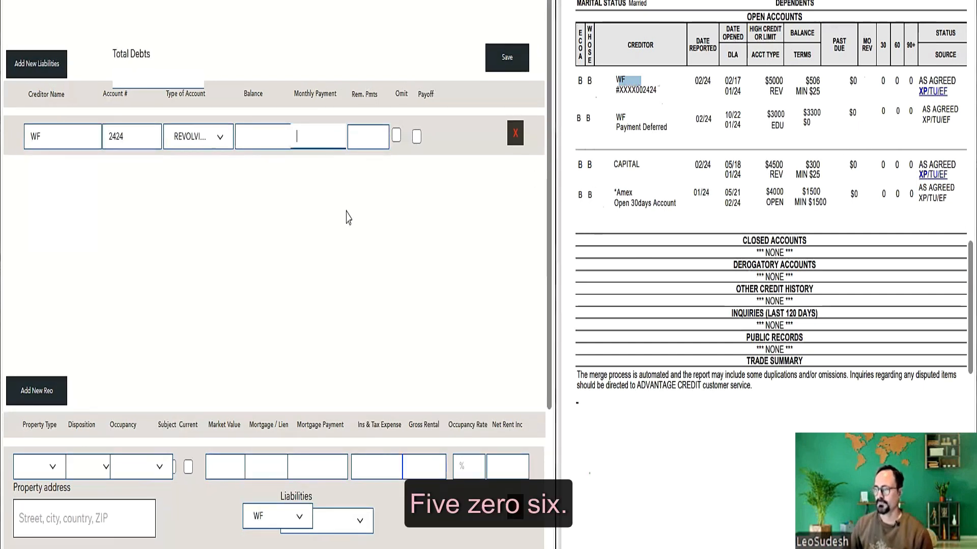
text(506)
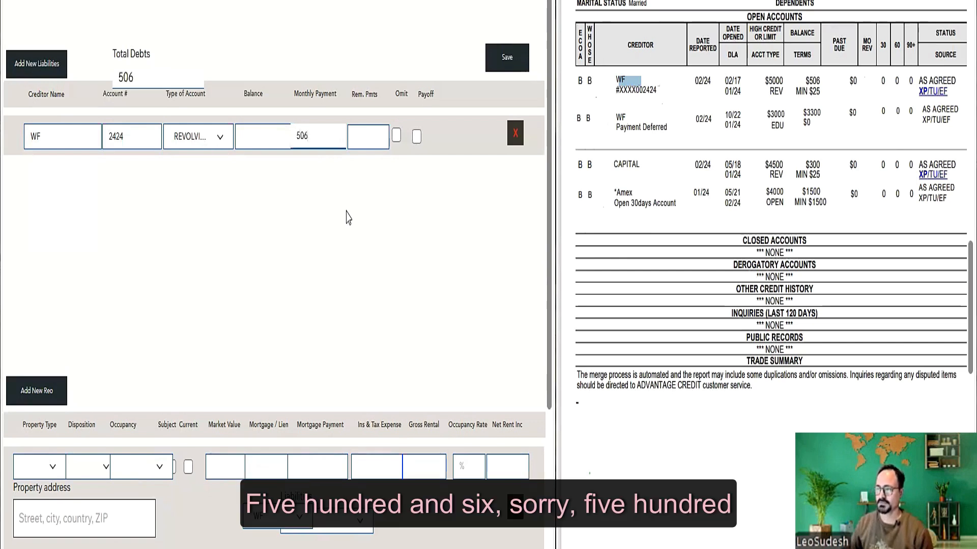
key(shift+Tab)
text(506)
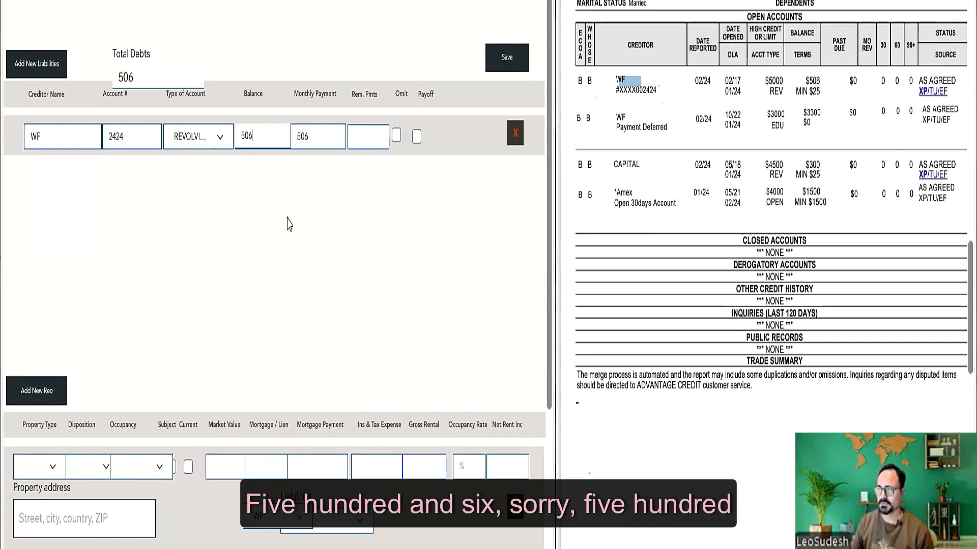
drag(313, 137, 298, 140)
key(BackSpace)
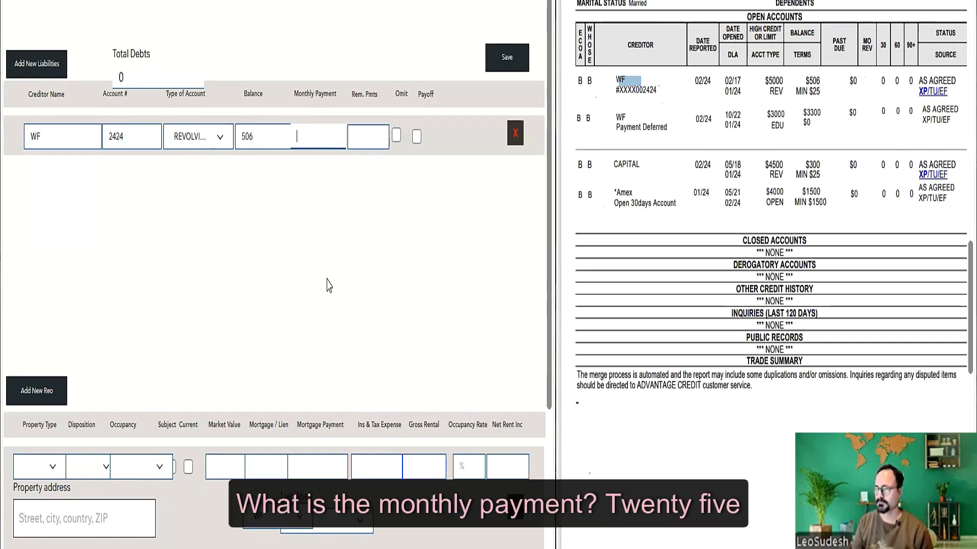
text(25)
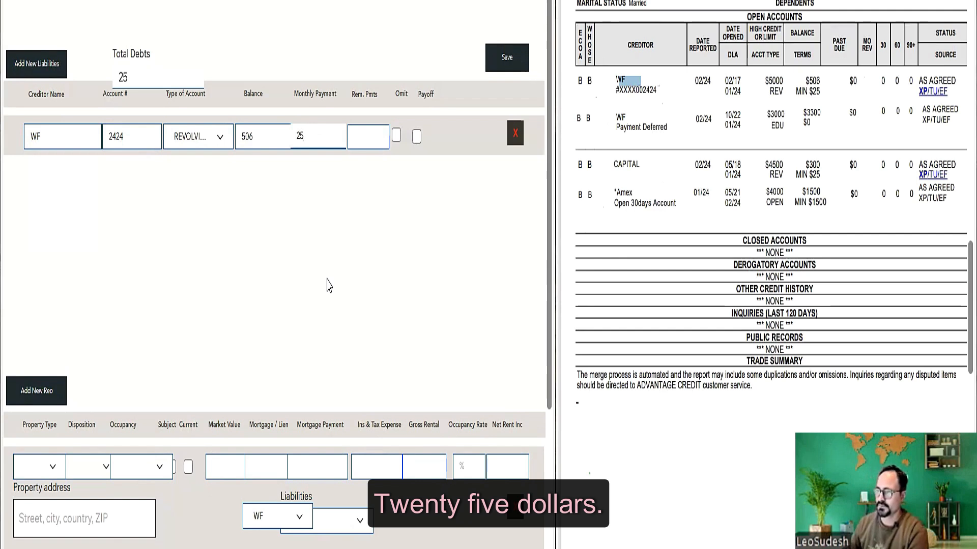
key(Tab)
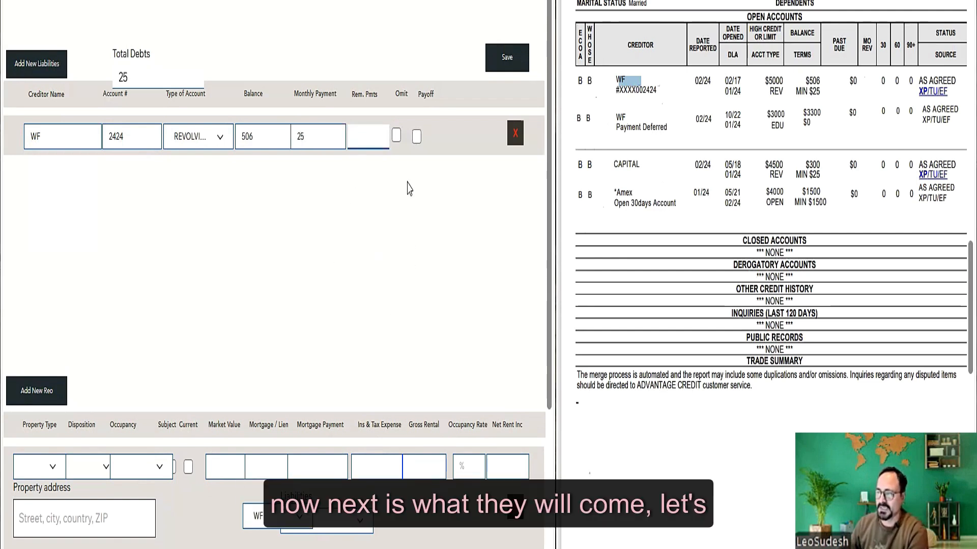
- Add a second WF liability with no account number and account type INSTALLMENT
click(51, 65)
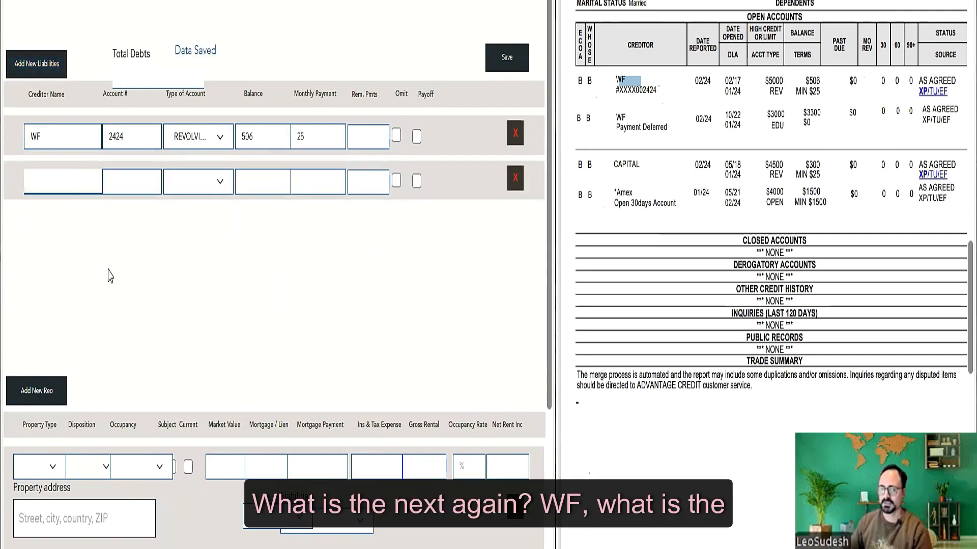
text(WF)
key(Tab)
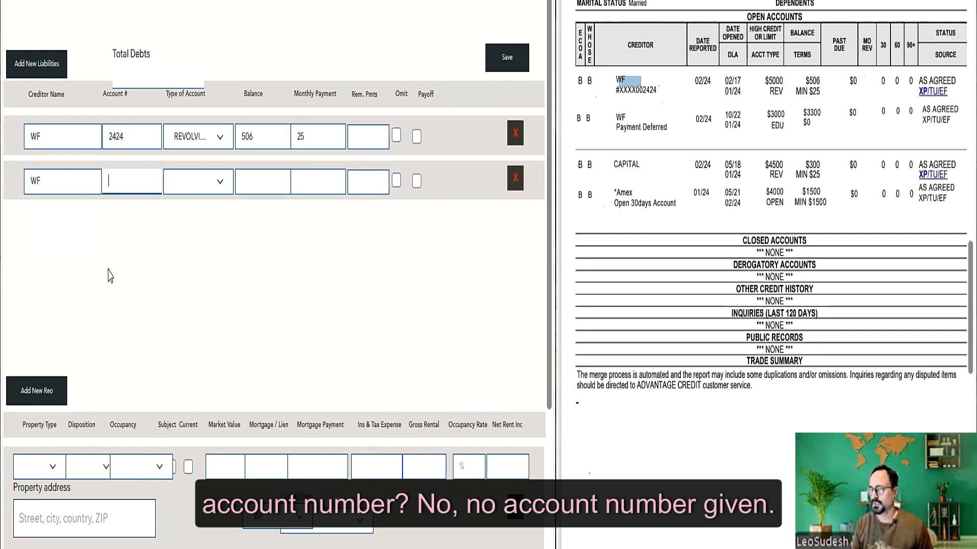
key(Tab)
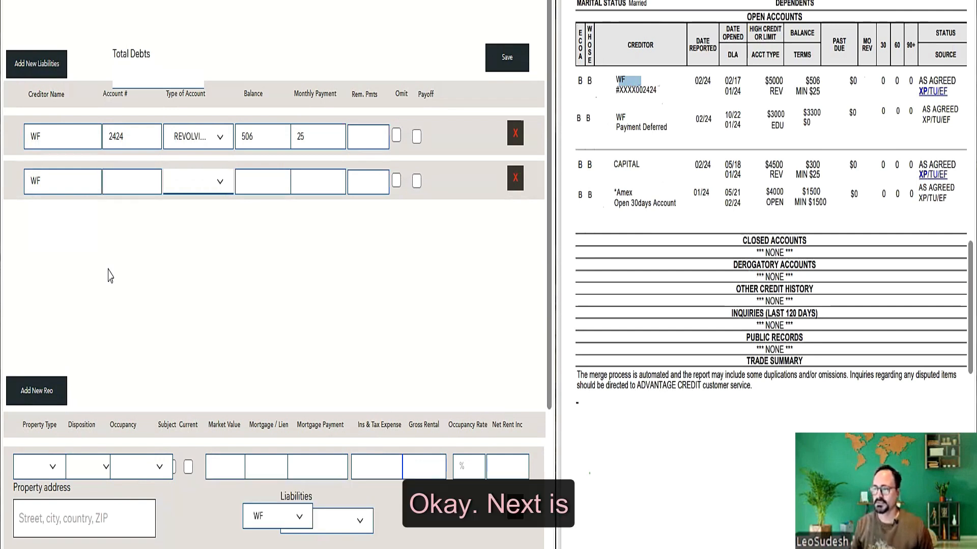
click(219, 182)
scroll(224, 254, down, 2)
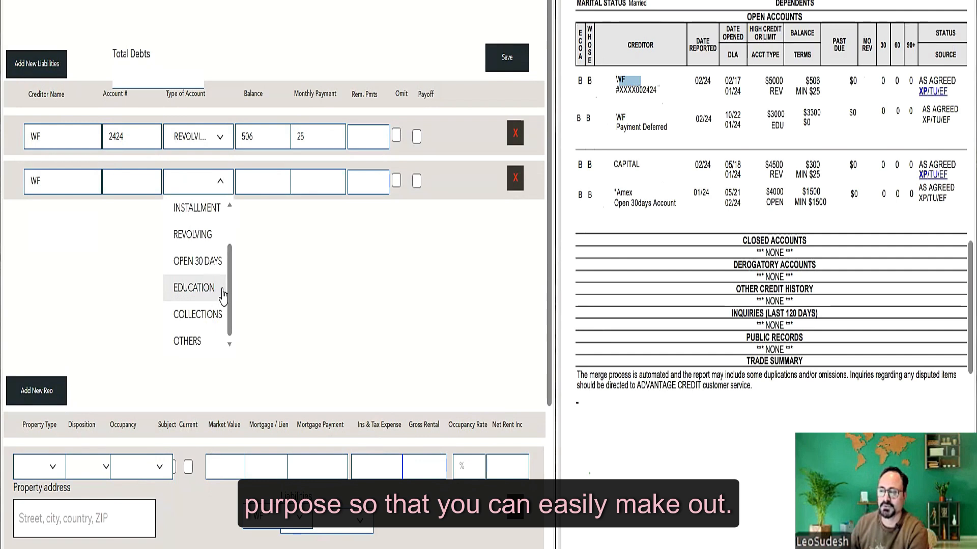
drag(233, 290, 236, 247)
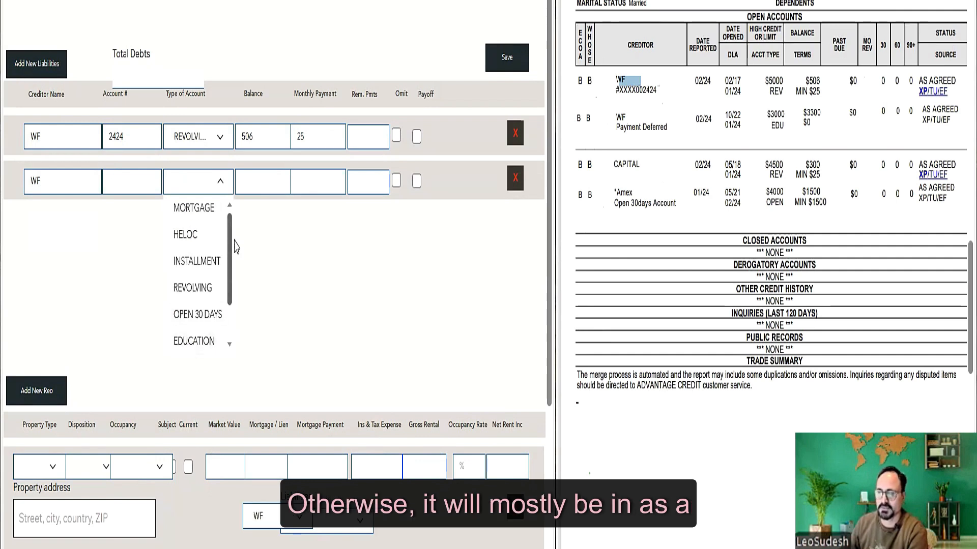
click(197, 261)
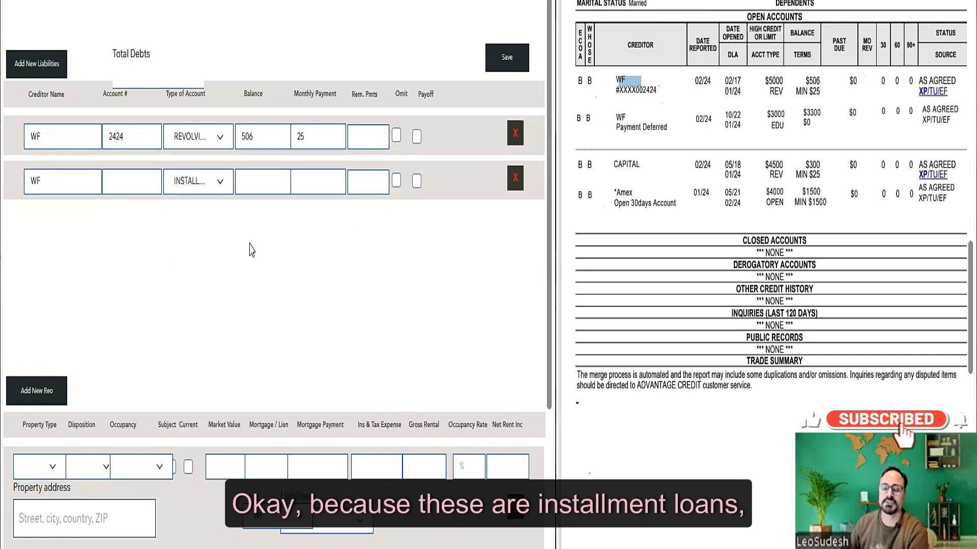
- Enter a 3300 balance and 33 monthly payment for the WF installment, then add a blank row
click(251, 189)
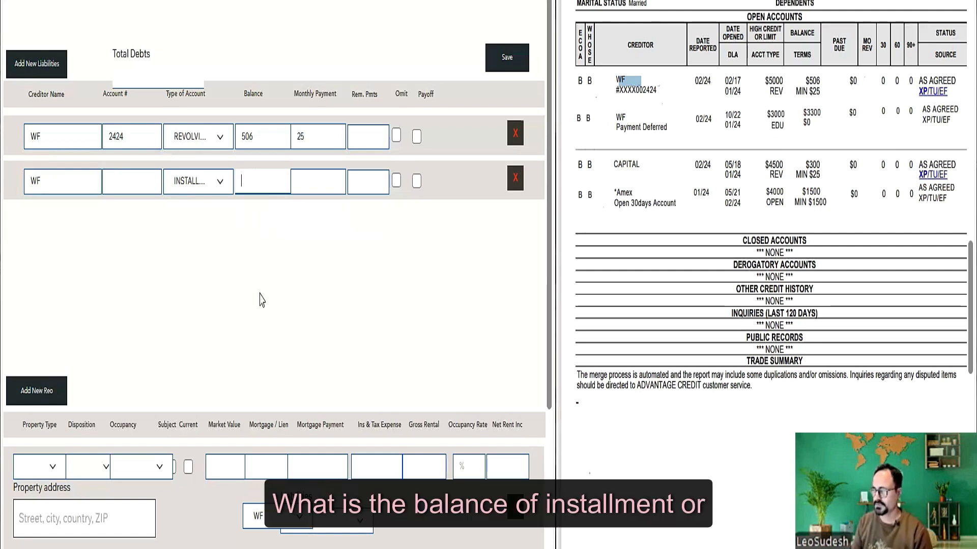
text(3300)
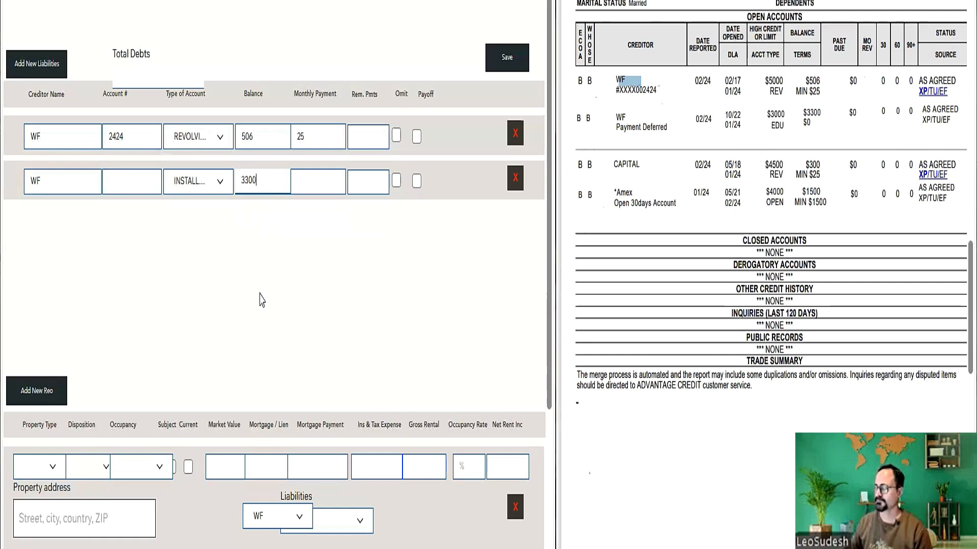
key(Tab)
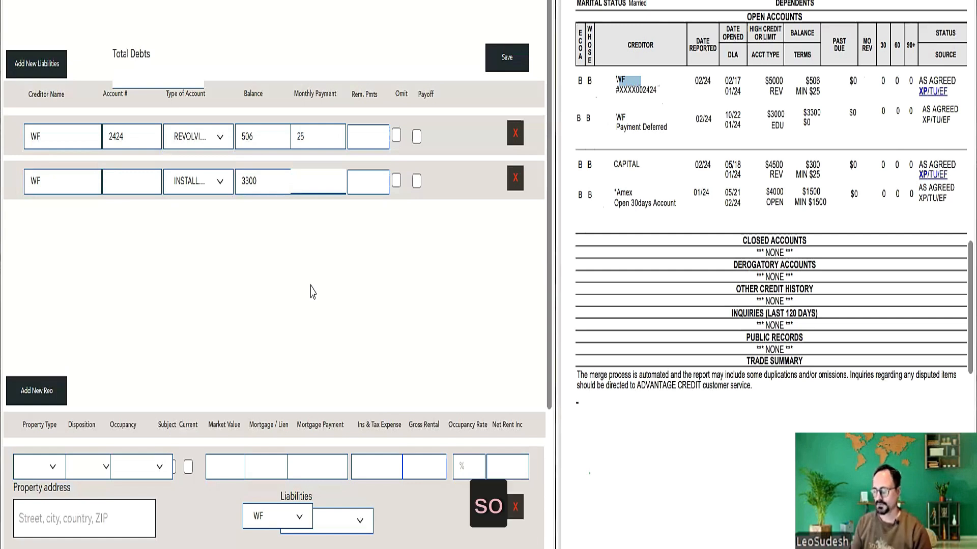
text(33)
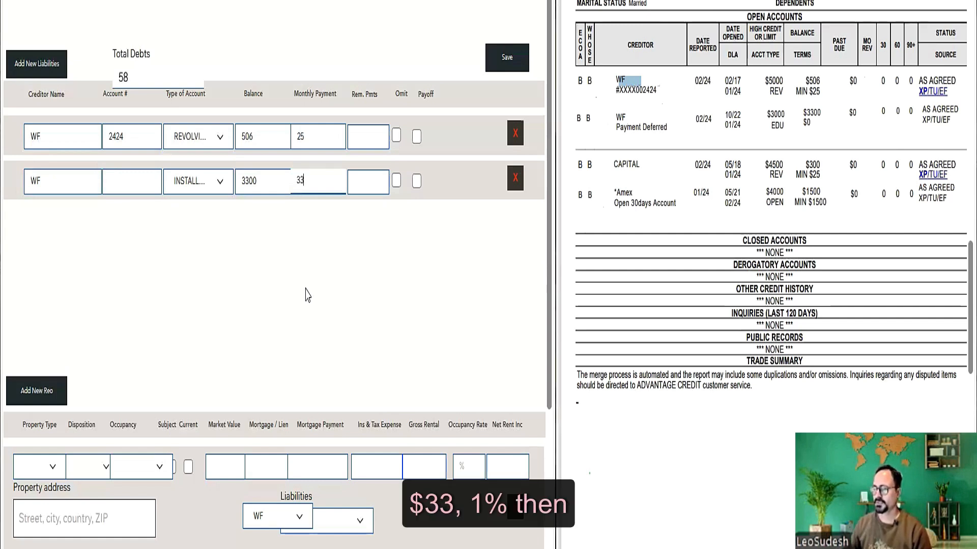
click(28, 63)
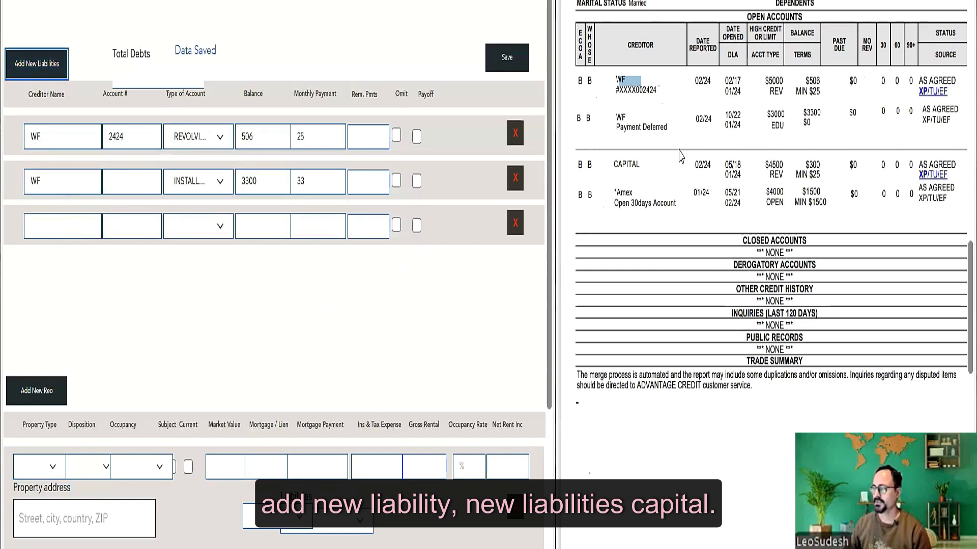
- Enter creditor Capital with its account number and account type REVOLVING in the third row
click(74, 224)
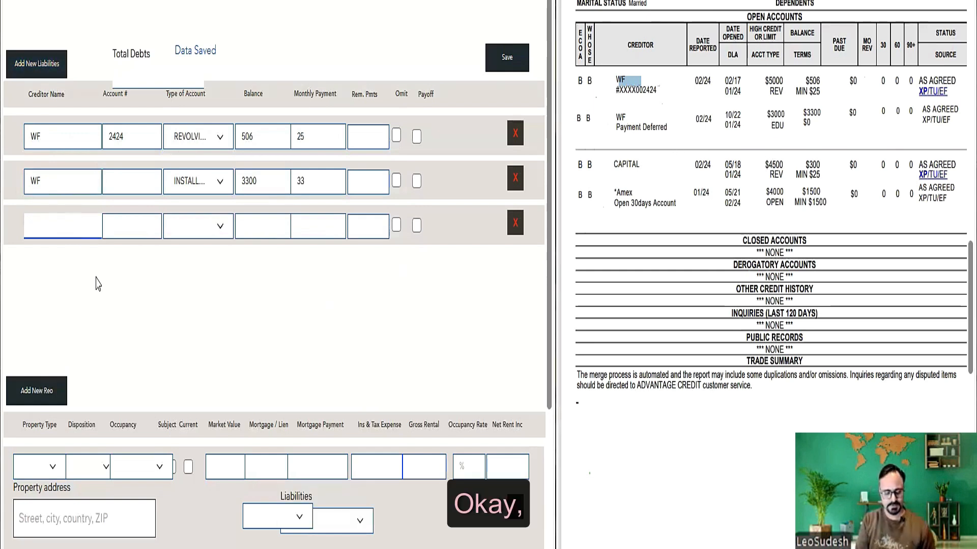
text(Capital)
key(Tab)
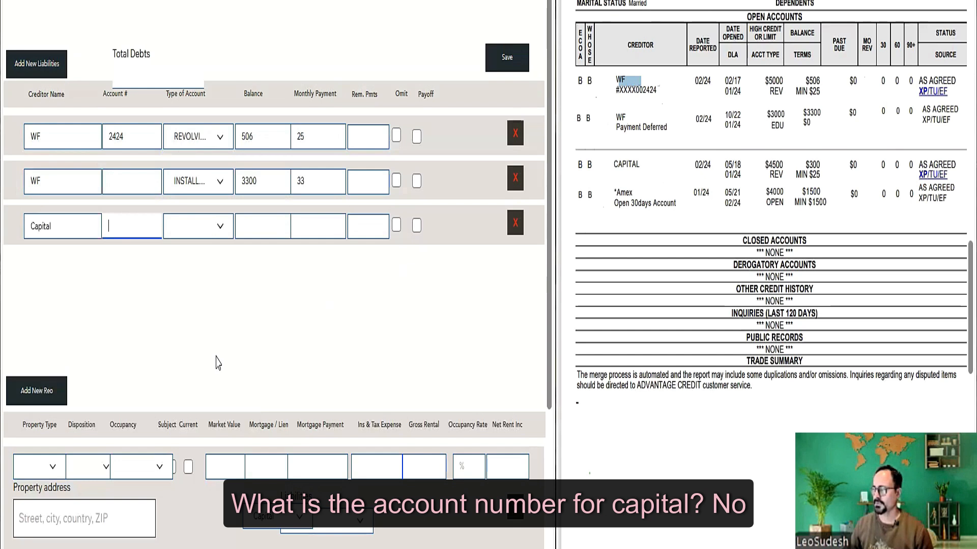
click(216, 235)
click(116, 225)
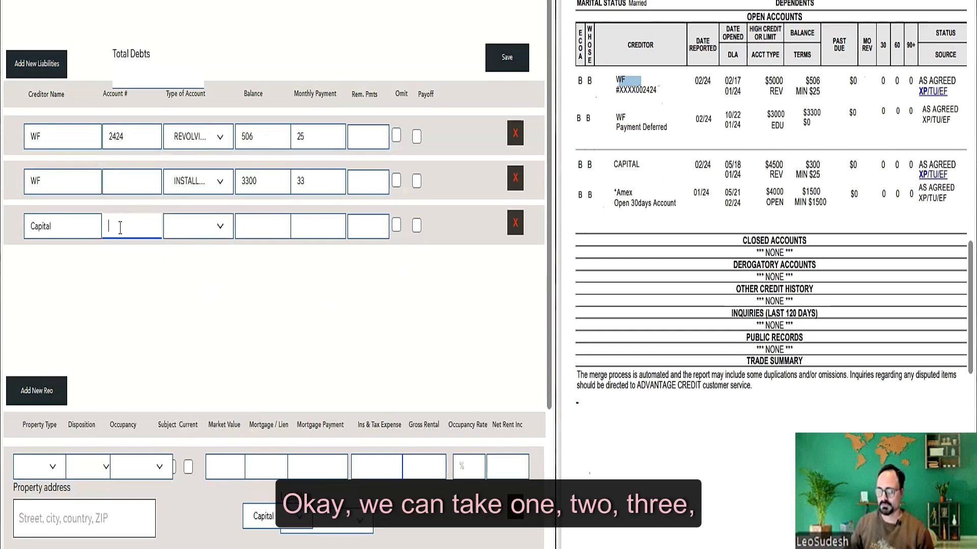
text(123)
click(220, 226)
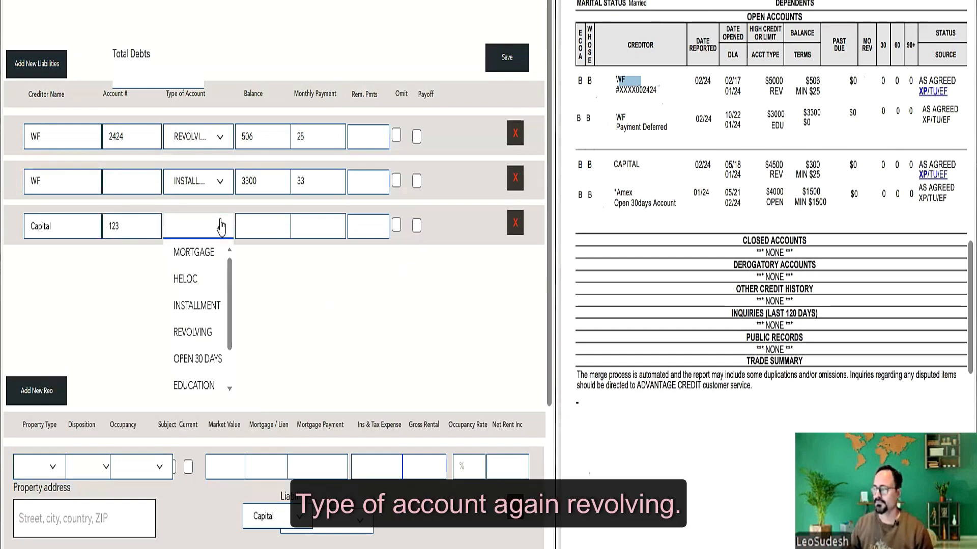
click(200, 332)
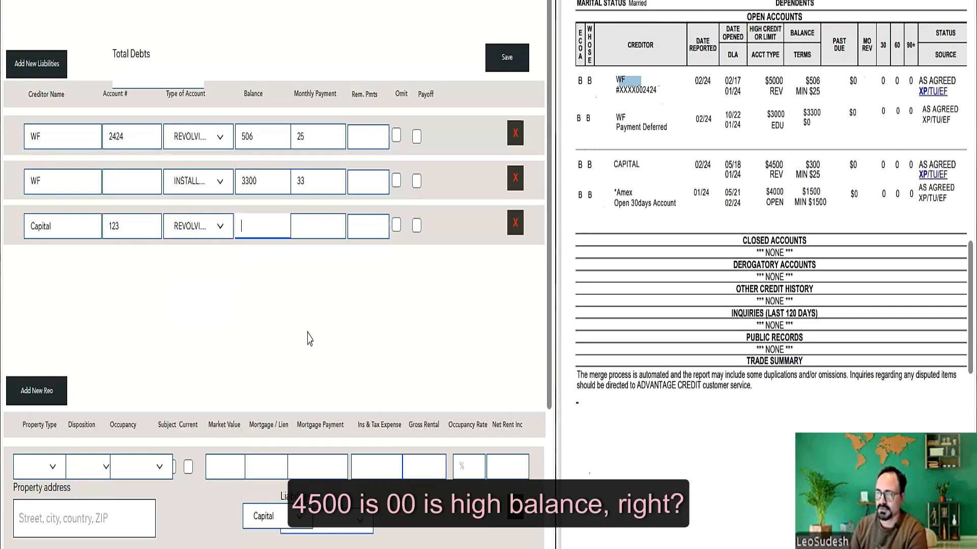
- Give Capital a 300 balance and 25 monthly payment, then save and add a new row
text(3)
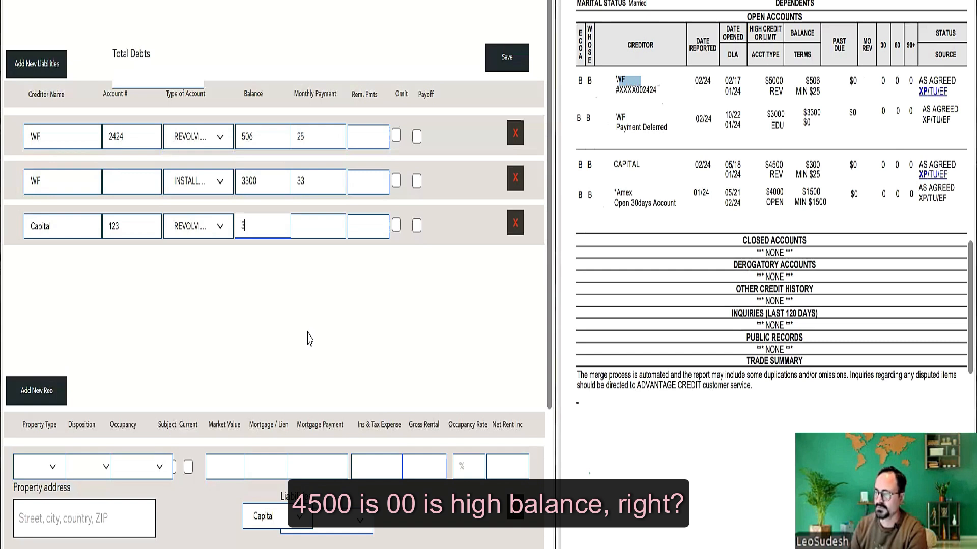
text(00)
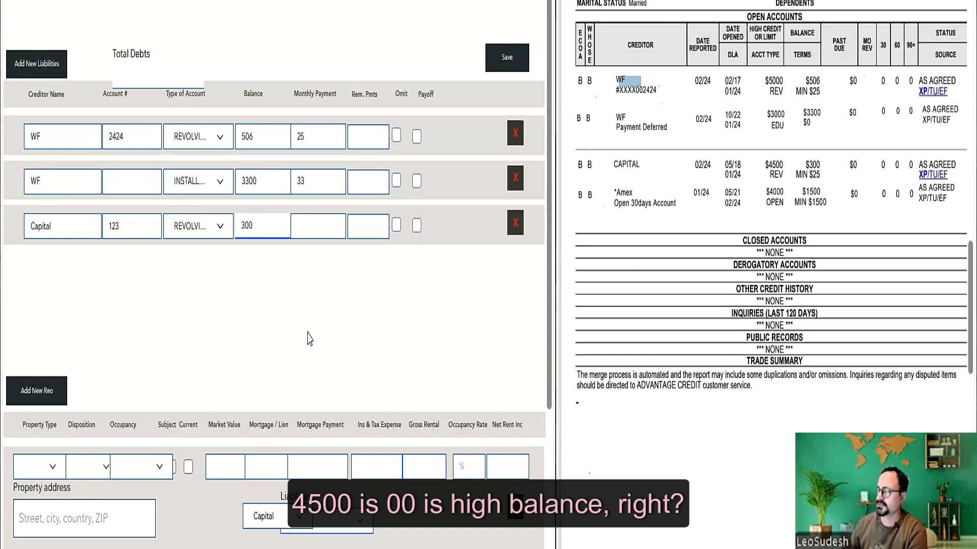
key(Tab)
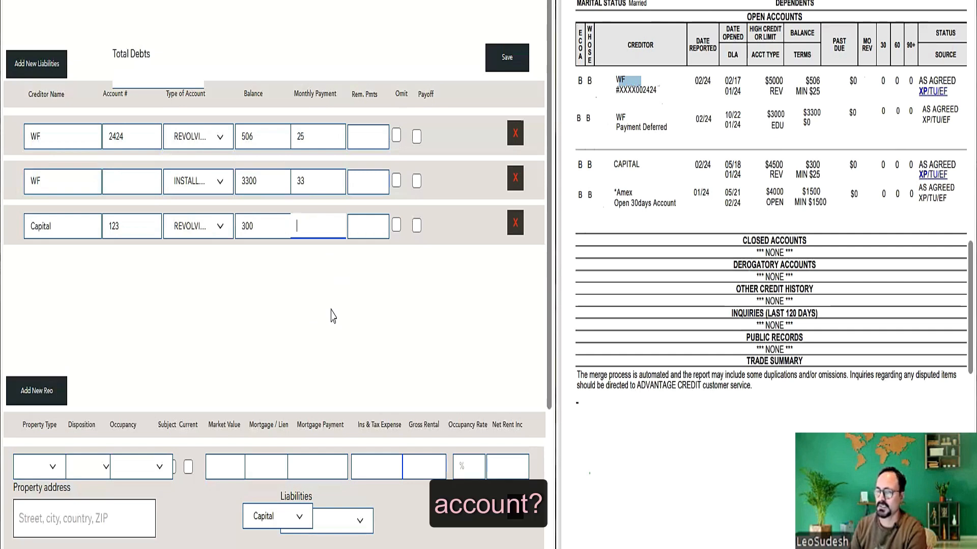
text(25)
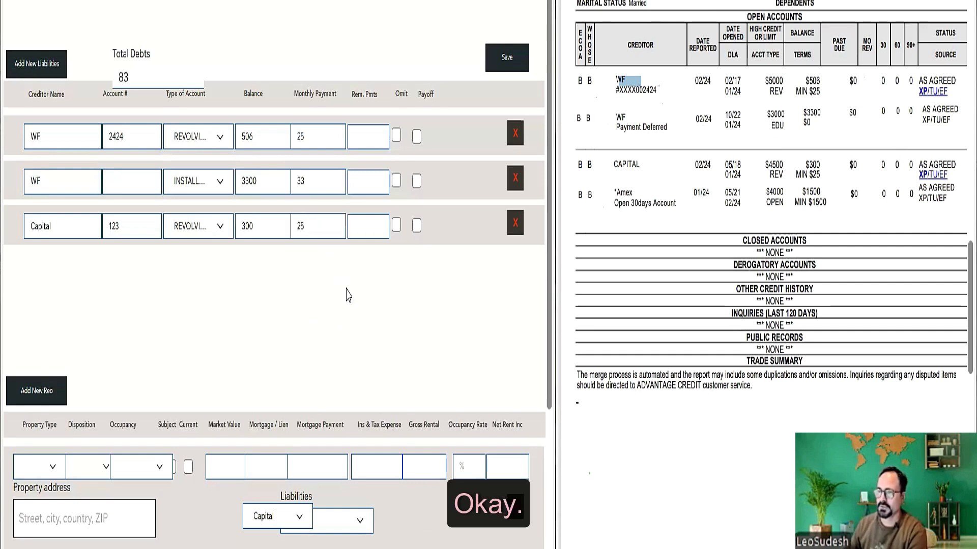
click(37, 64)
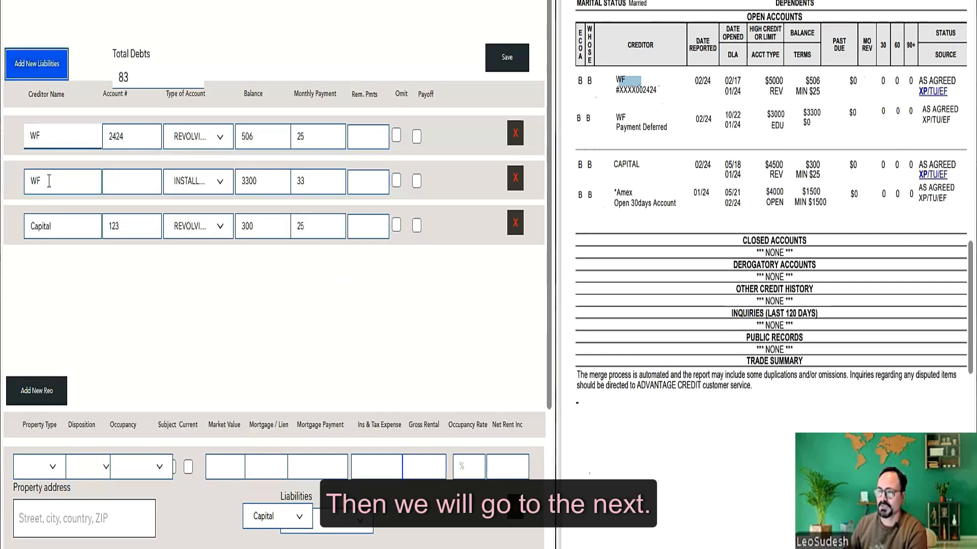
- Enter creditor Amex in the new row with account type OPEN 30 DAYS
click(82, 270)
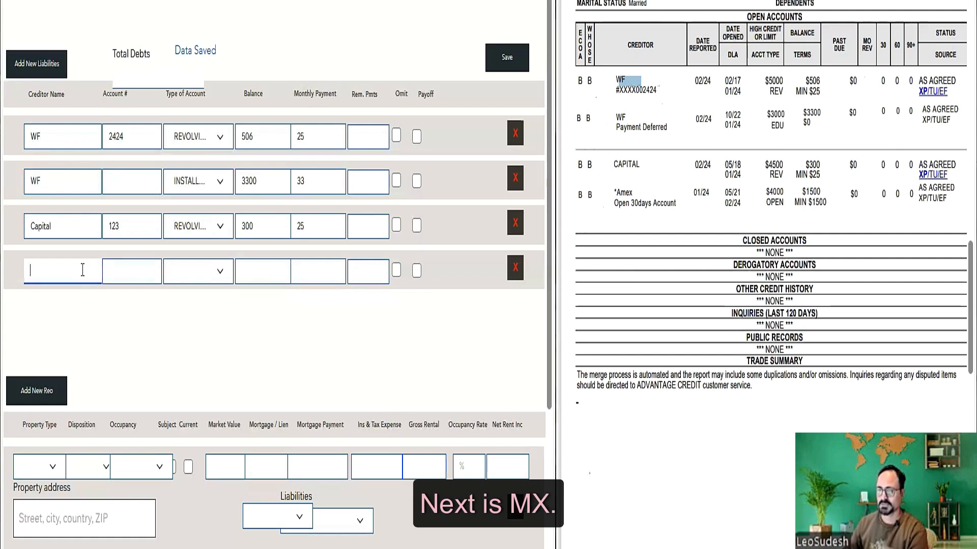
text(Amex)
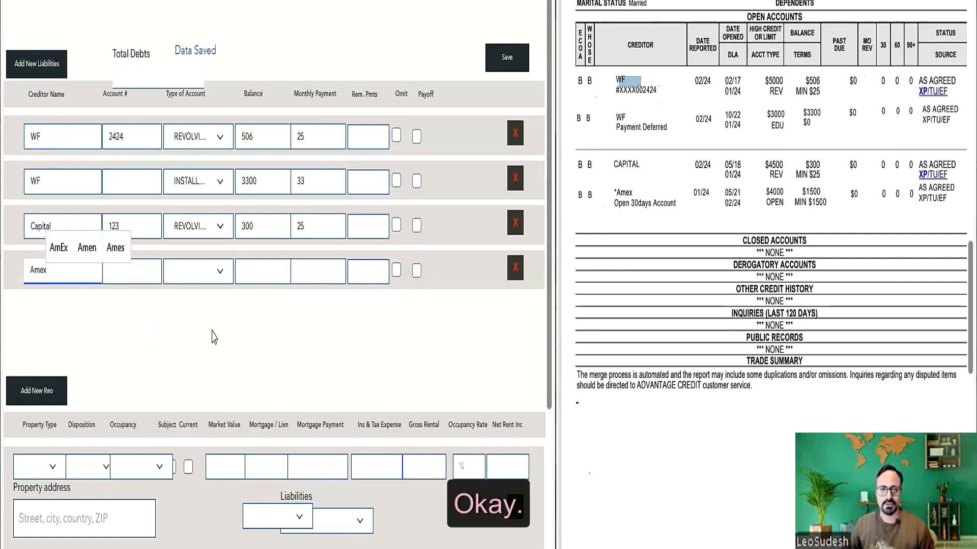
click(613, 187)
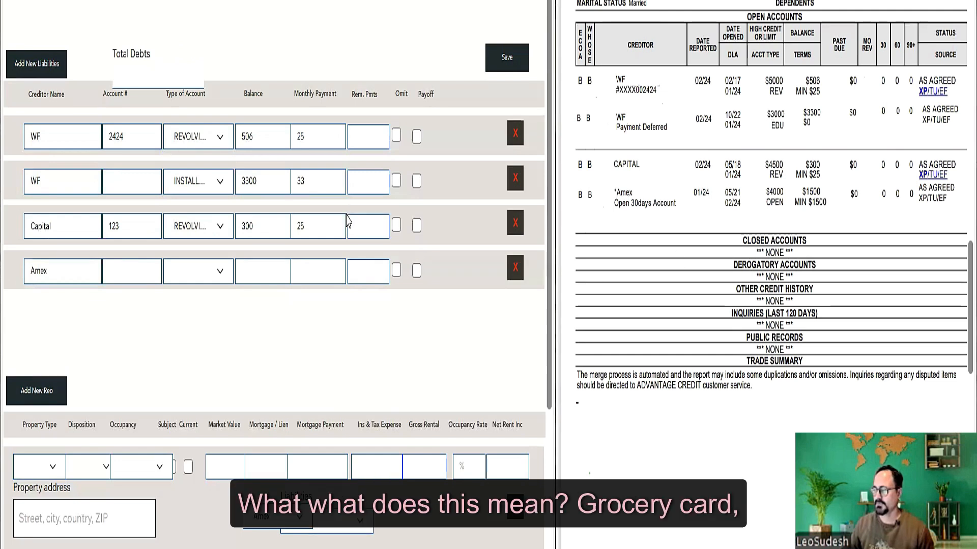
click(135, 277)
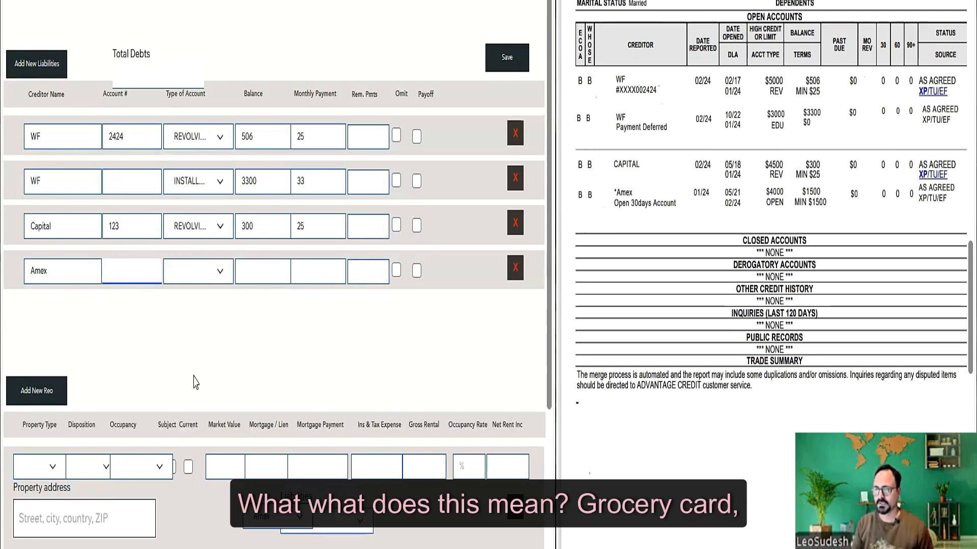
key(Tab)
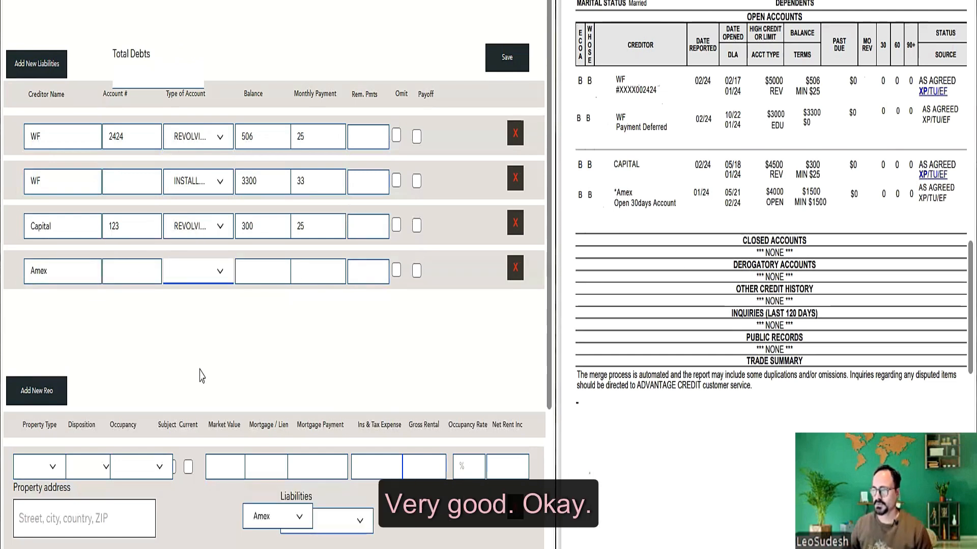
click(219, 275)
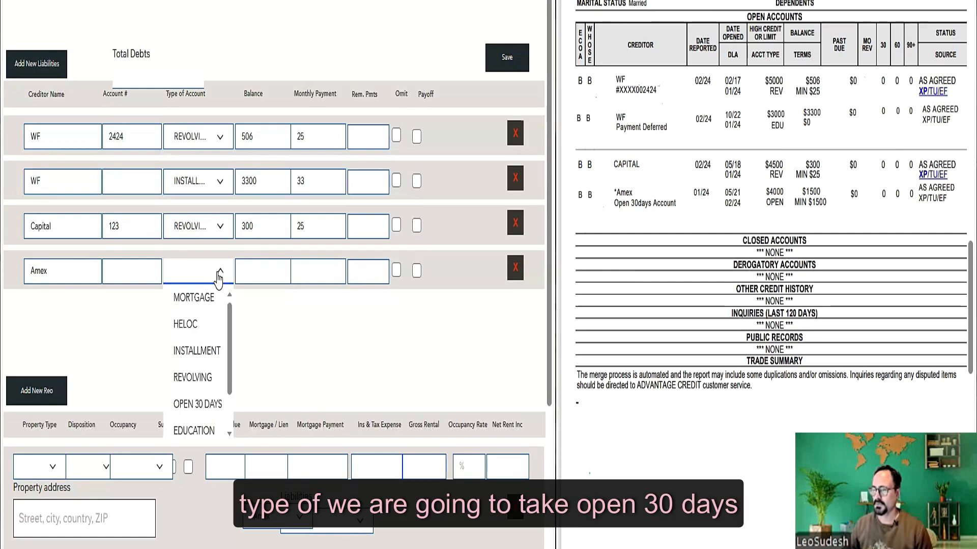
click(213, 405)
- Give Amex a 1500 balance and 1500 monthly payment, comparing it with the WF 33 payment
key(Tab)
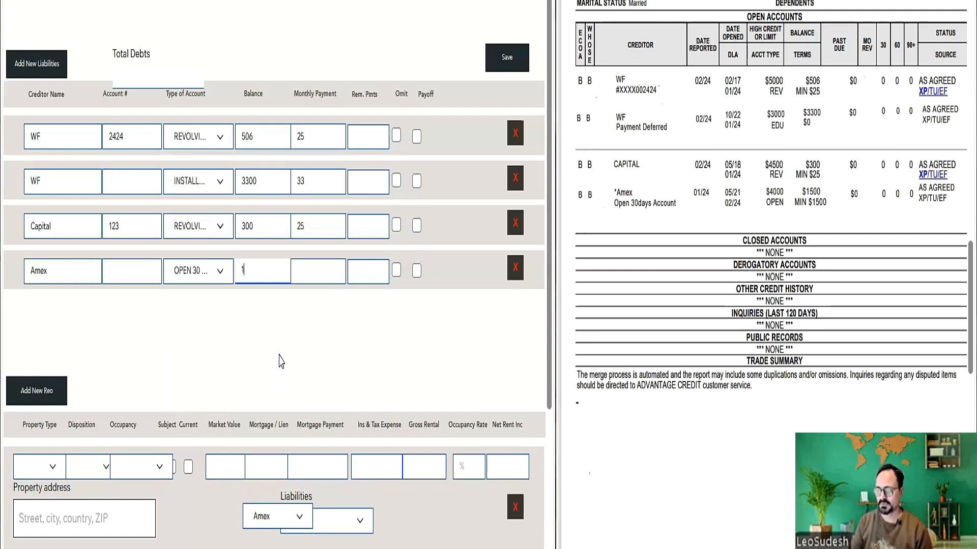
text(1500)
key(Tab)
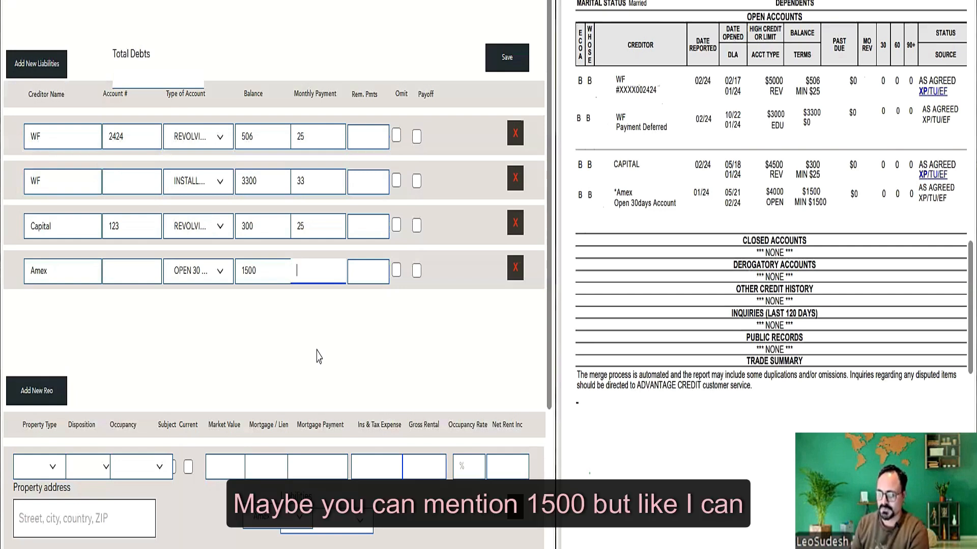
text(1500)
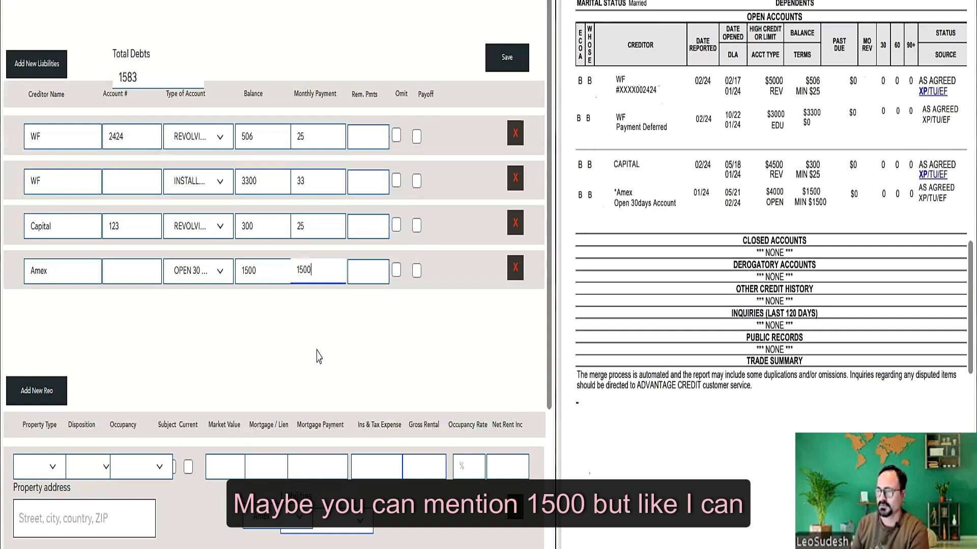
click(392, 356)
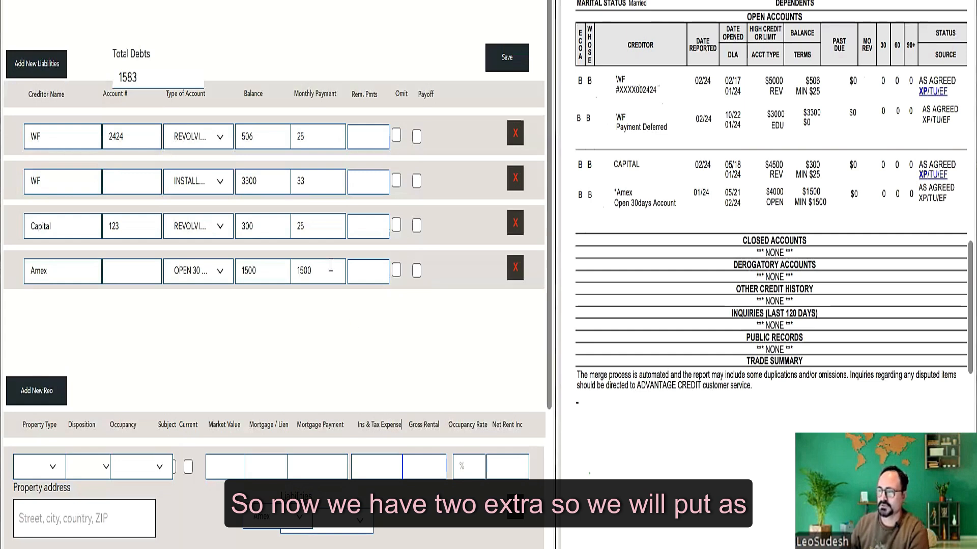
click(321, 180)
click(320, 312)
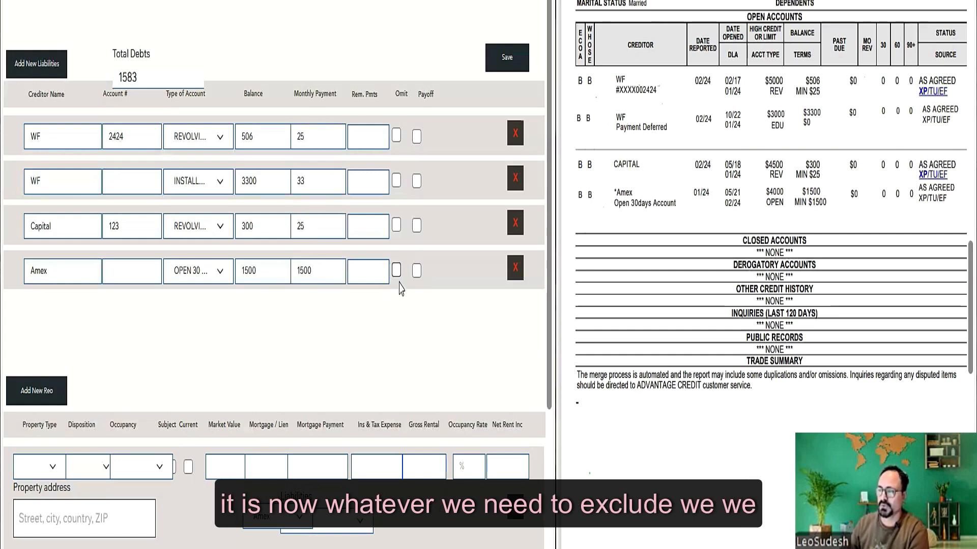
click(300, 270)
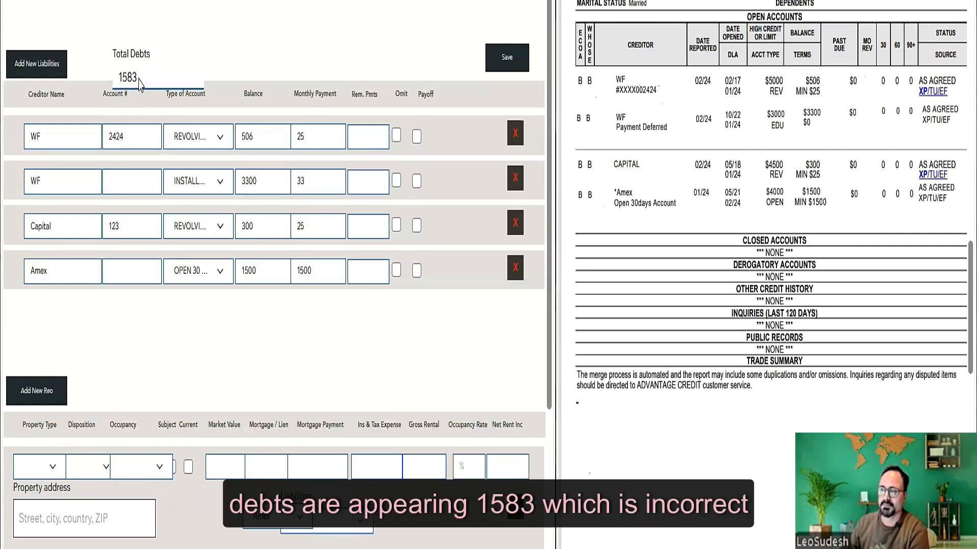
- Tick Omit on the Amex row and confirm Total Debts now reads 83
click(396, 272)
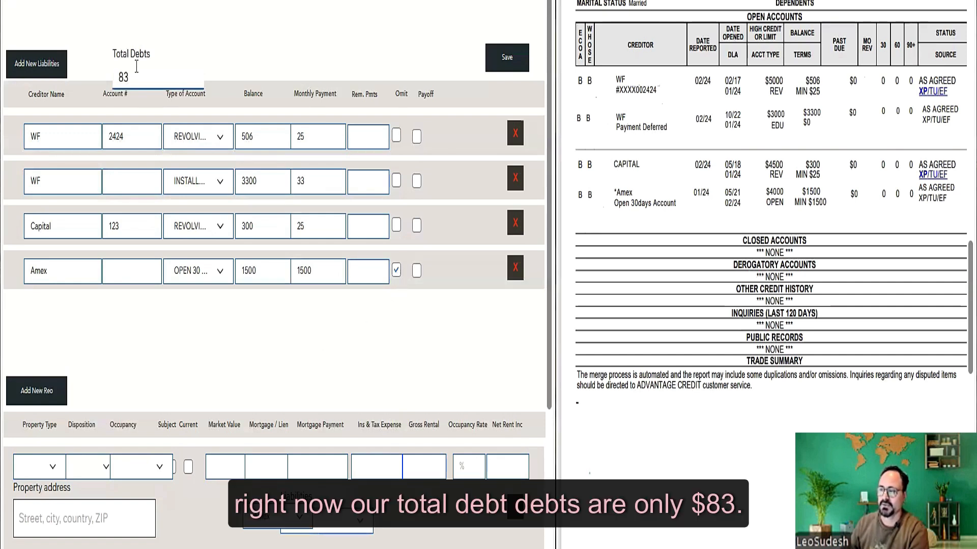
drag(132, 76, 118, 77)
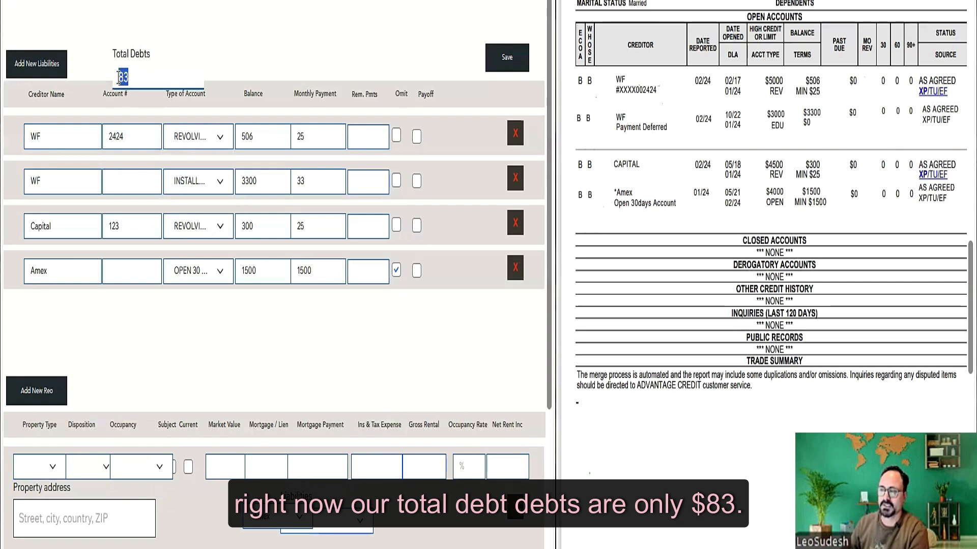
click(276, 57)
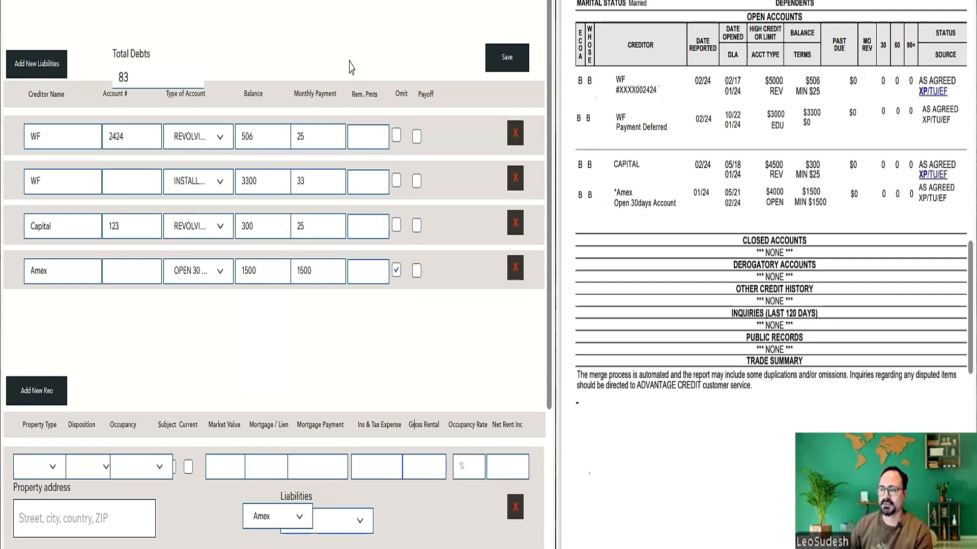
- Change the first WF liability's account type to MORTGAGE
click(214, 138)
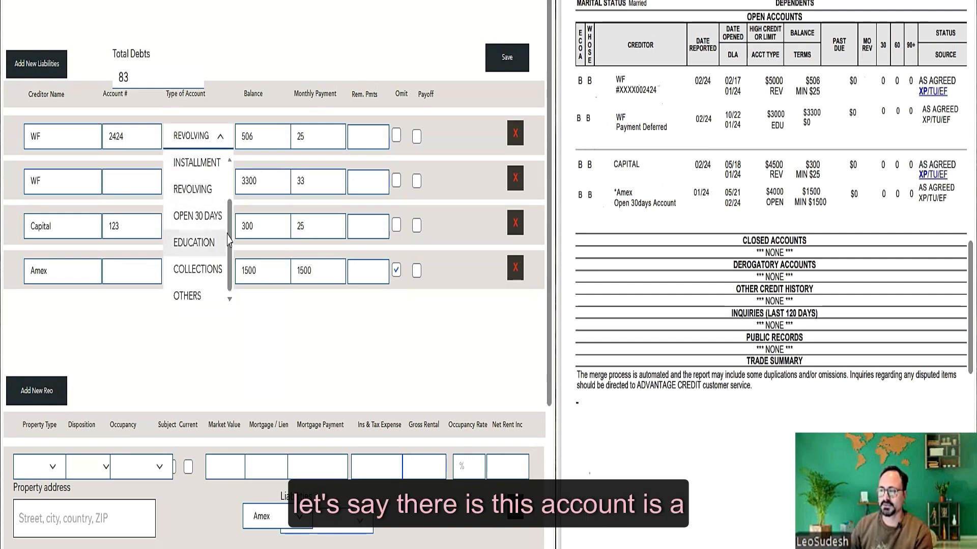
scroll(187, 203, up, 2)
click(194, 163)
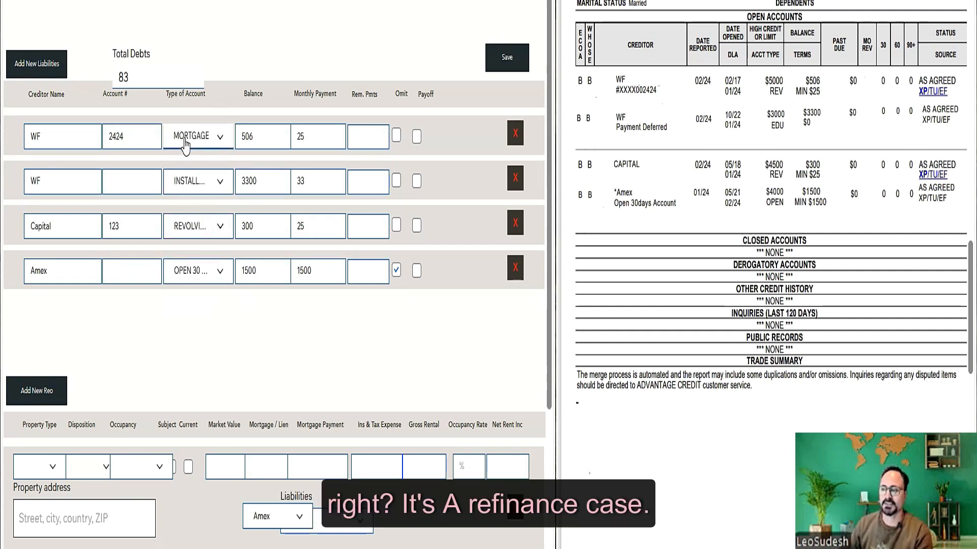
- Replace the WF balance of 506 with 185000 and mark the mortgage for payoff
click(306, 137)
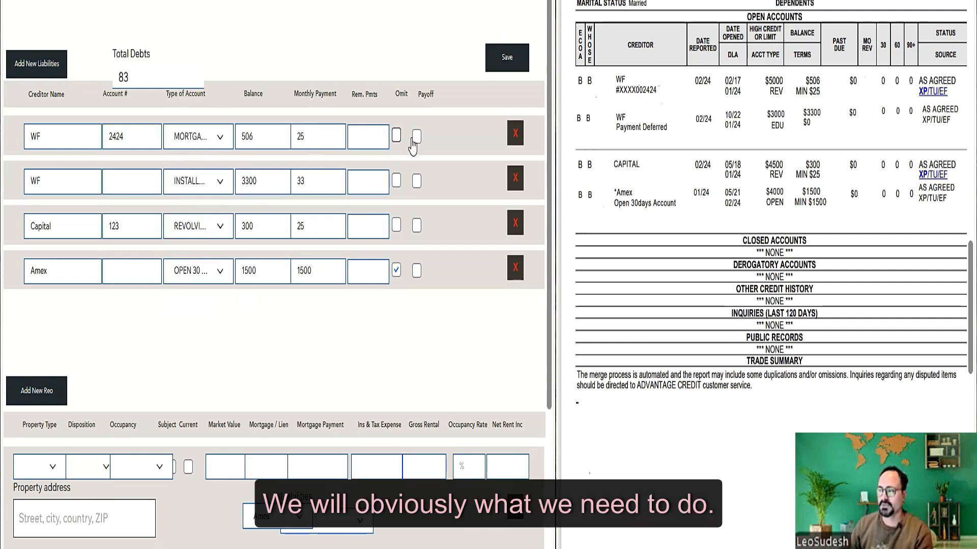
click(238, 148)
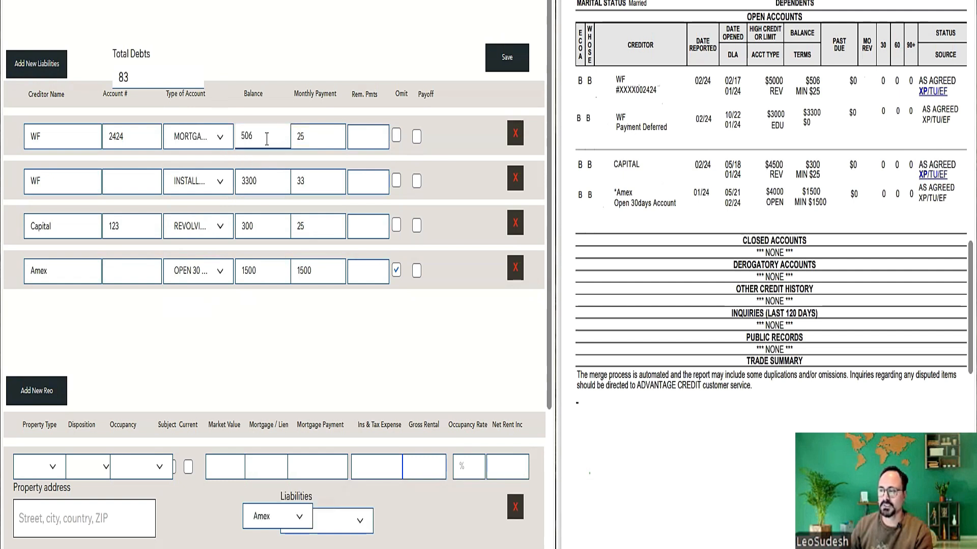
double_click(239, 139)
text(185000)
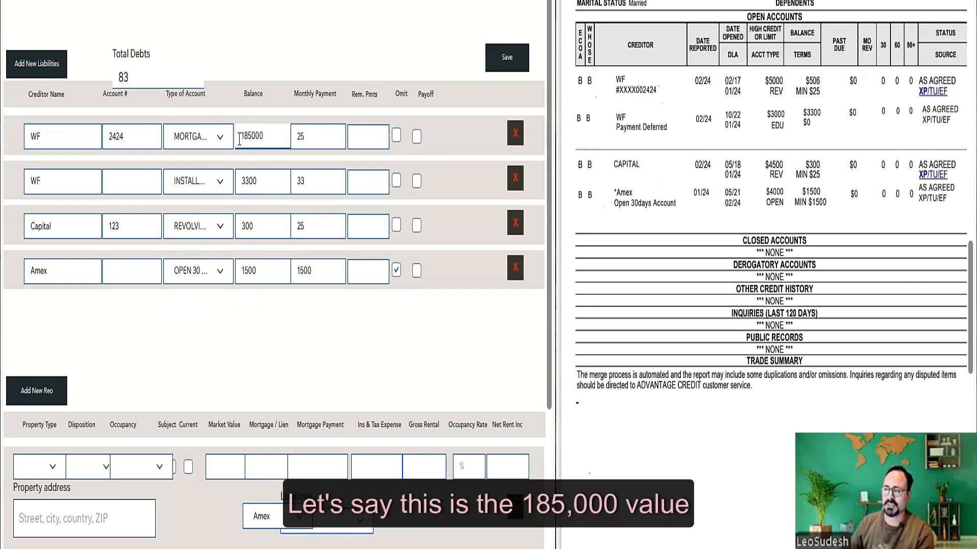
click(265, 55)
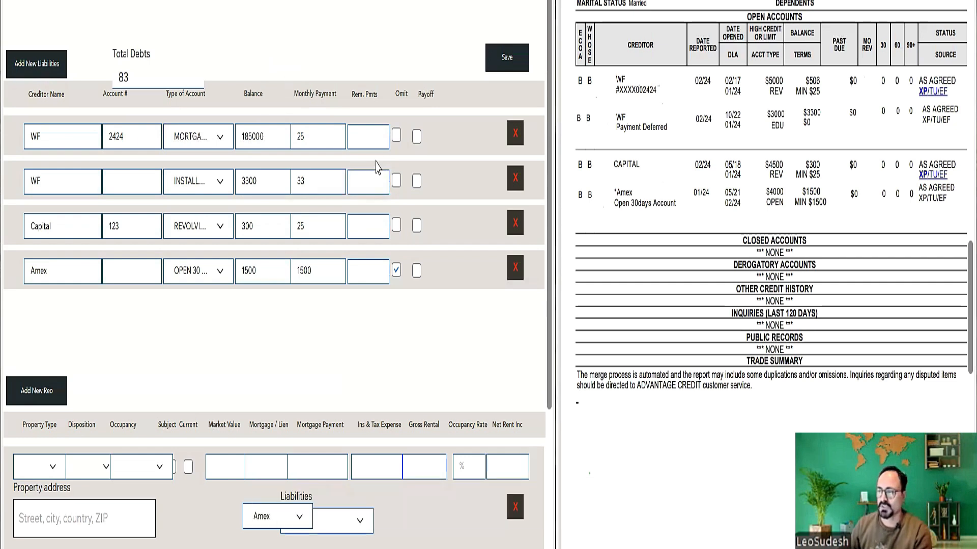
click(416, 138)
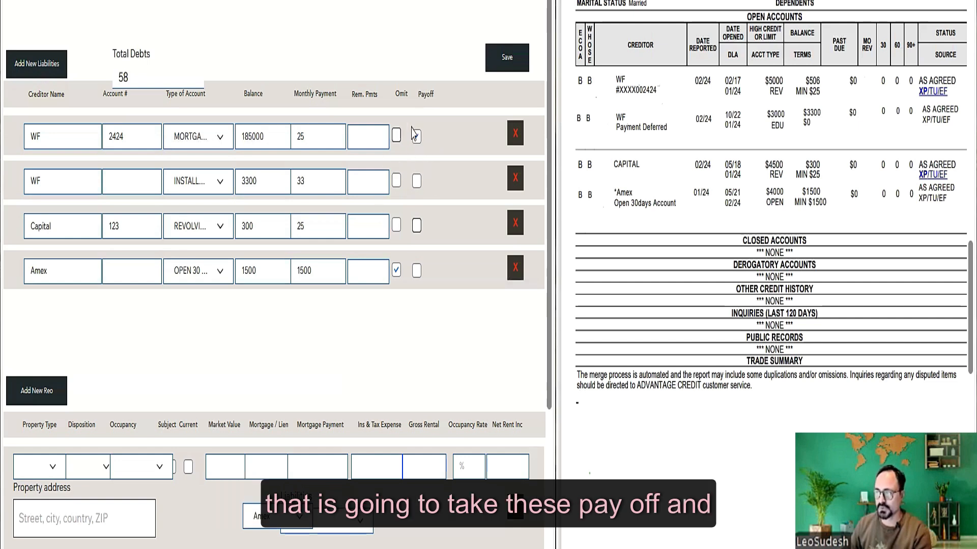
click(397, 268)
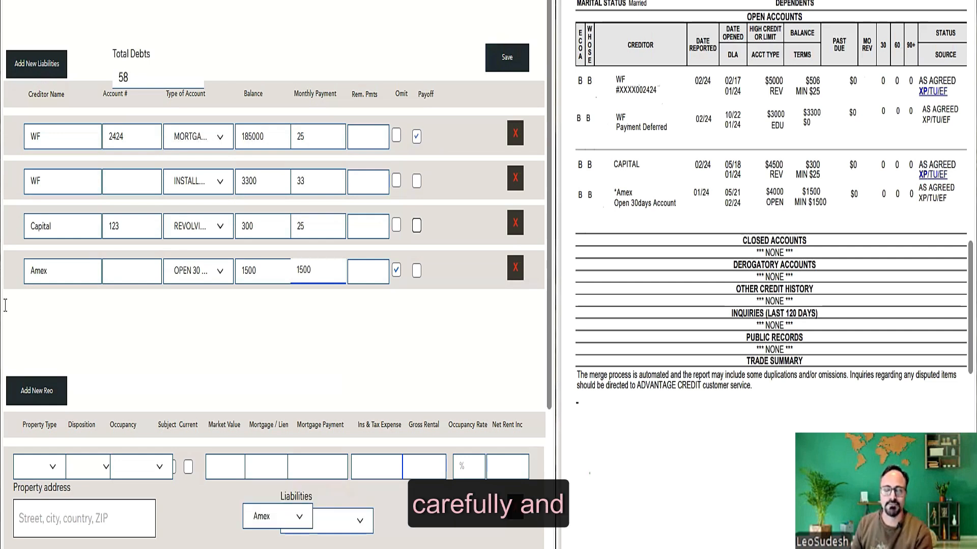
click(8, 304)
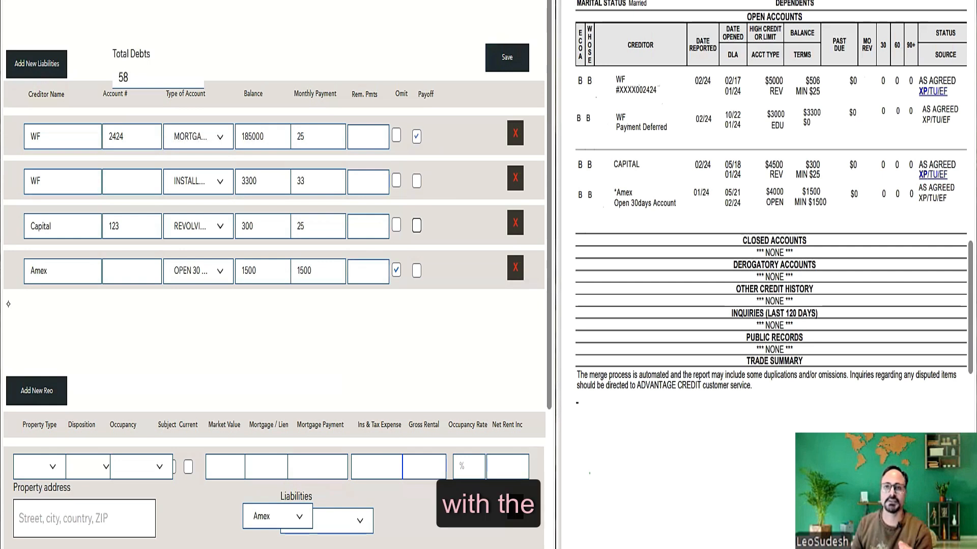
click(5, 305)
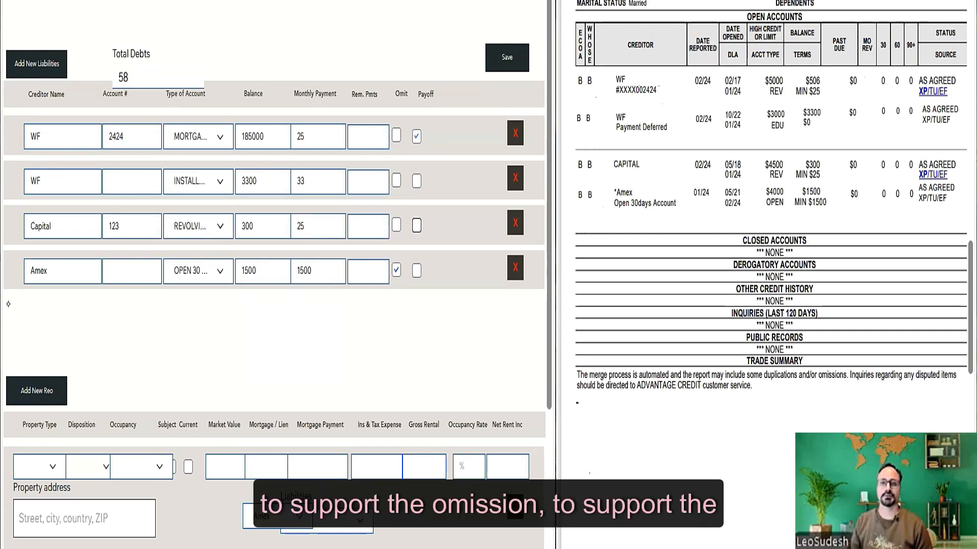
key(shift+Tab)
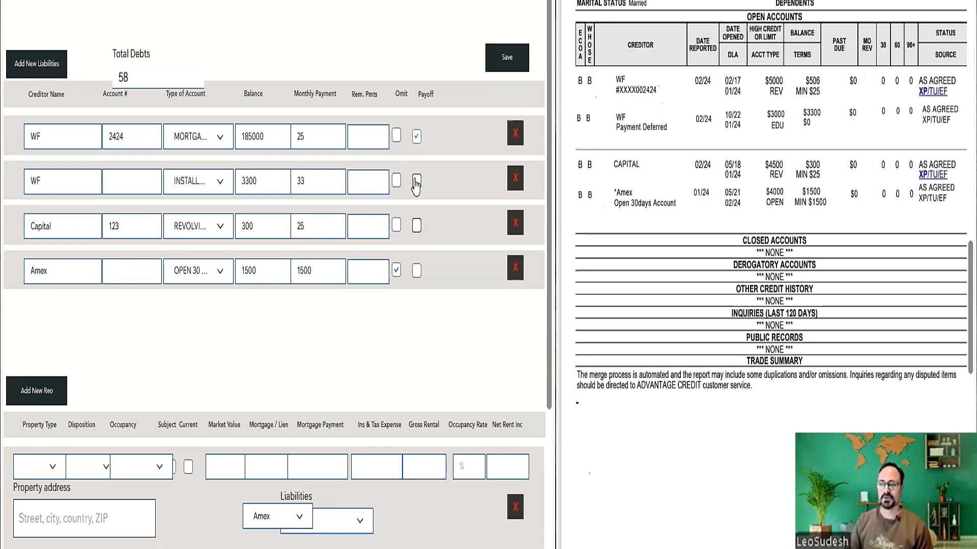
key(Tab)
key(Tab)
click(8, 175)
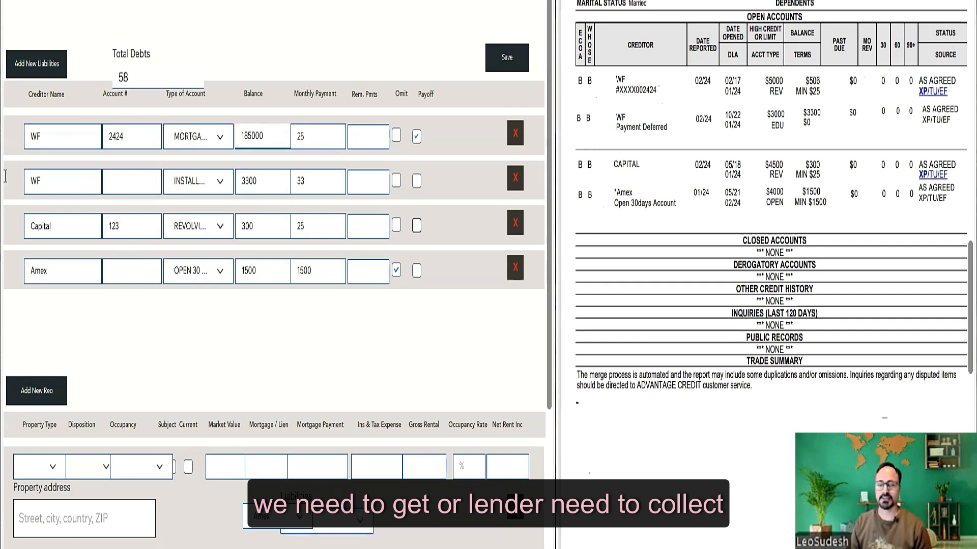
key(Tab)
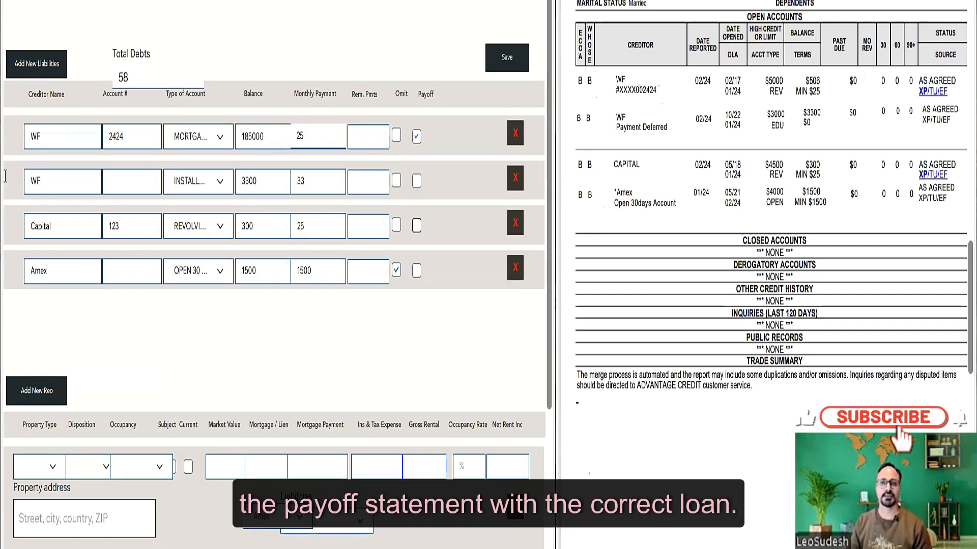
key(shift+Tab)
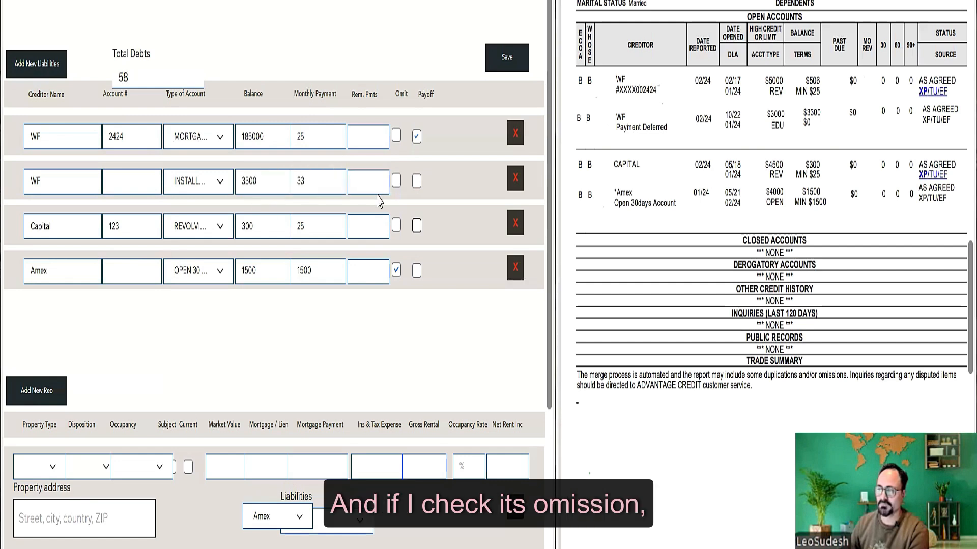
click(397, 182)
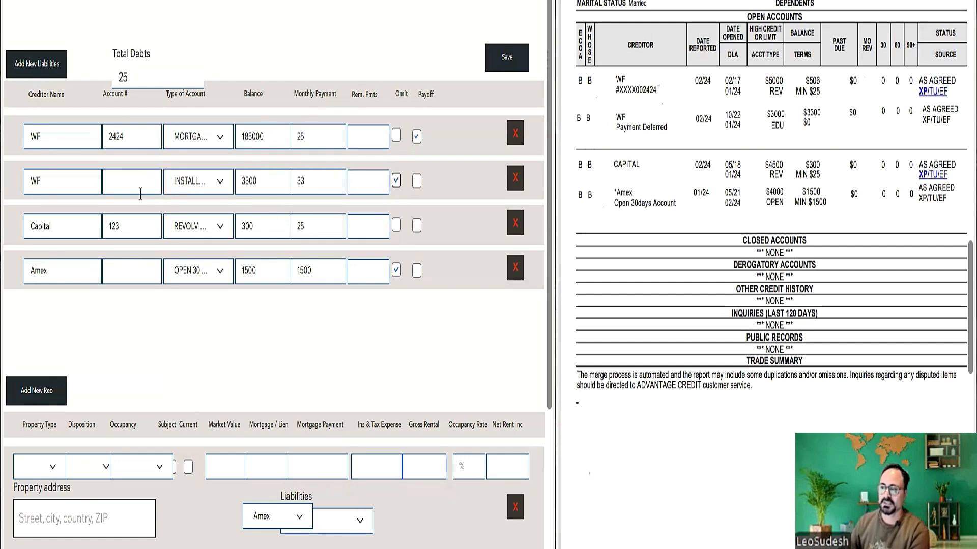
click(136, 228)
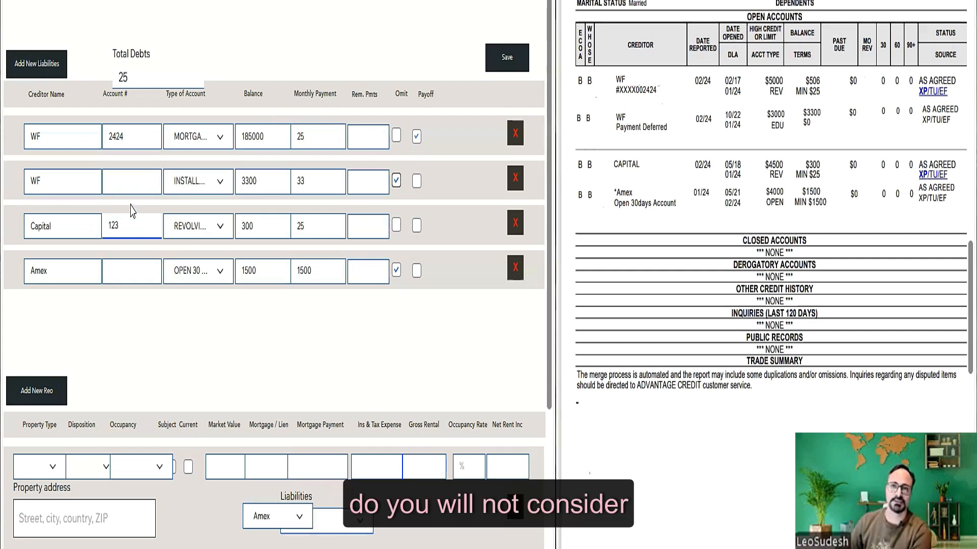
click(396, 180)
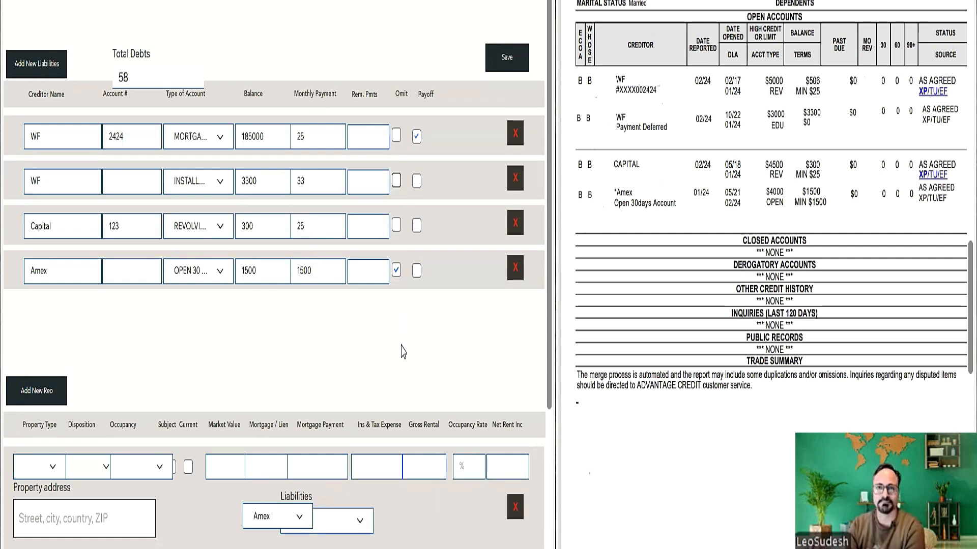
- Clear the WF mortgage payoff flag and re-tick Omit on the Amex open-30 account
click(416, 137)
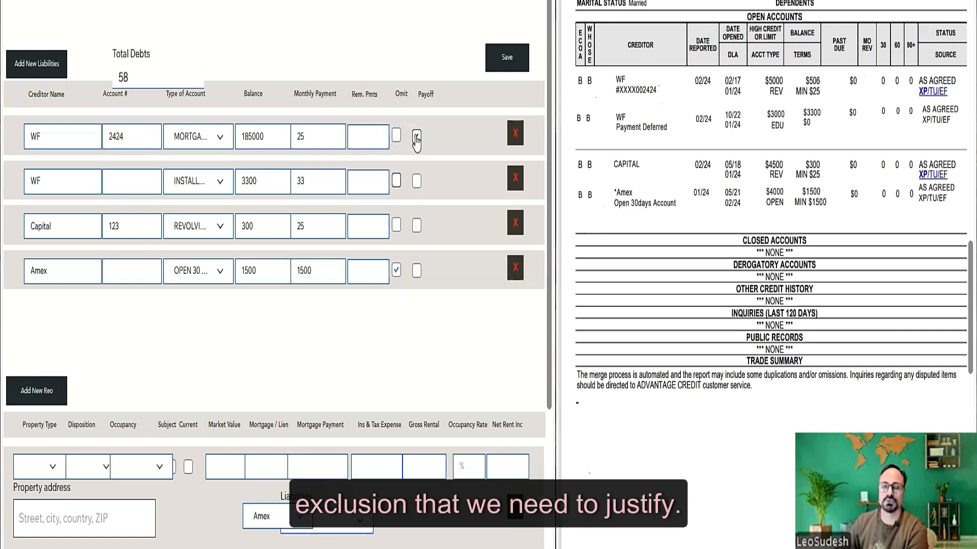
click(396, 270)
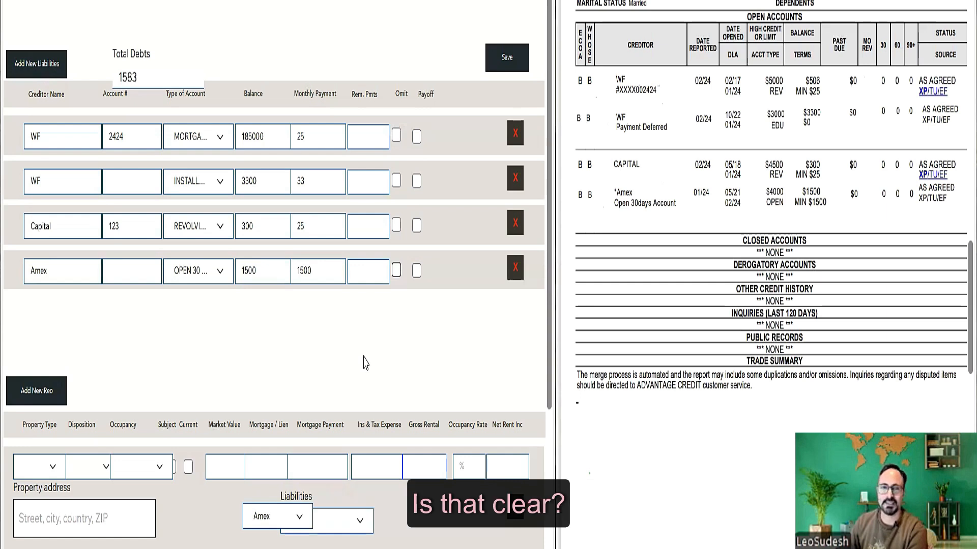
click(396, 272)
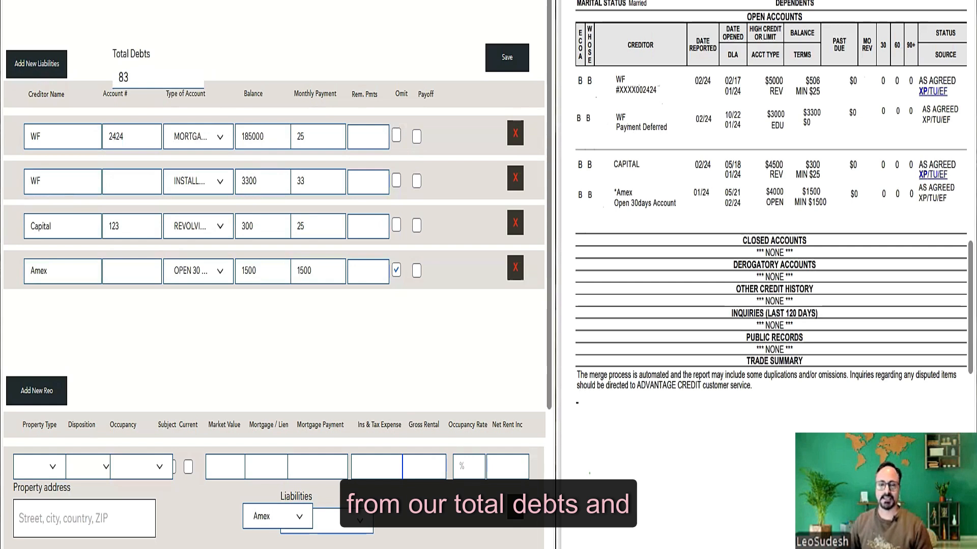
- On the whiteboard, sum below the 83 and write 'Debts = 1975.69', double-underlined
key(alt+Tab)
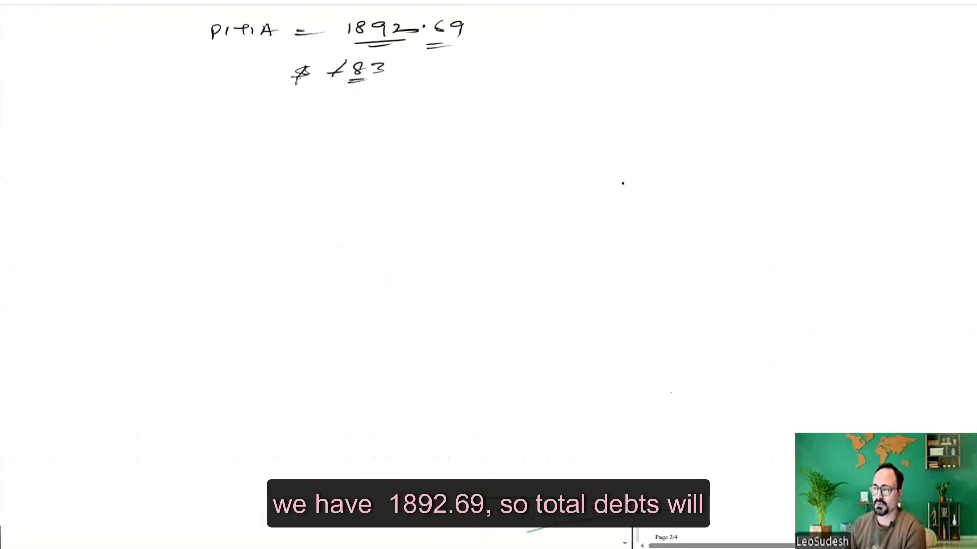
drag(233, 110, 519, 94)
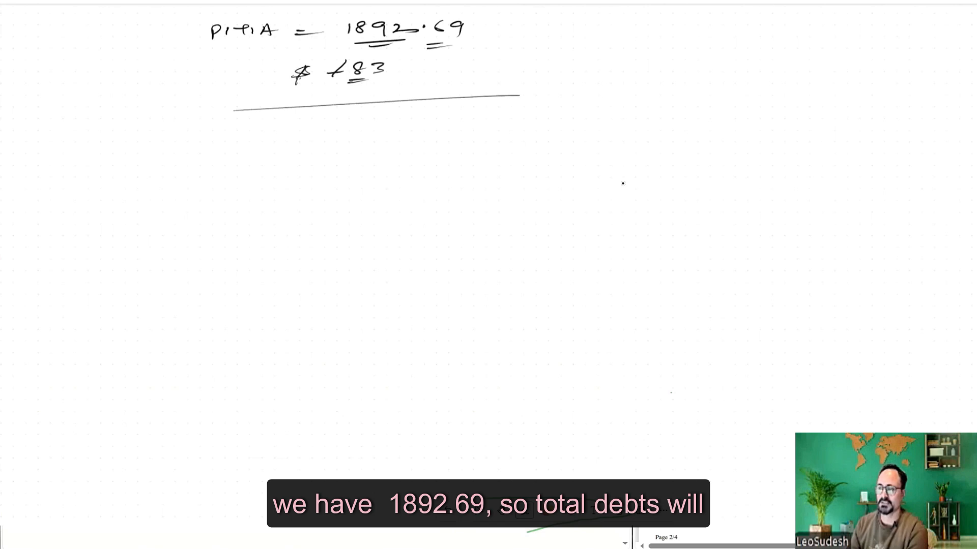
mouse_move(78, 141)
mouse_down()
mouse_move(86, 129)
mouse_move(128, 125)
mouse_move(145, 135)
mouse_up()
drag(191, 130, 212, 128)
drag(188, 136, 213, 135)
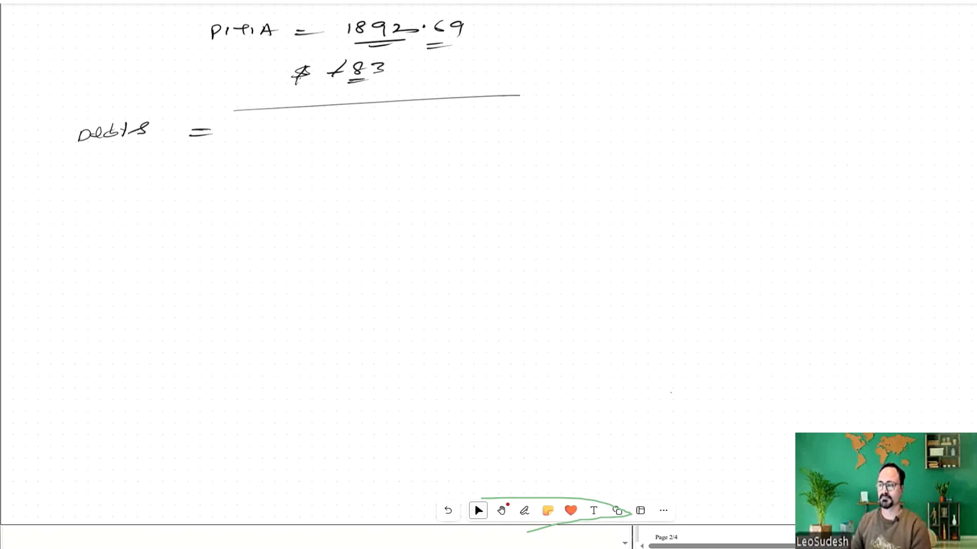
mouse_move(300, 115)
mouse_down()
mouse_move(296, 127)
mouse_move(365, 120)
mouse_up()
mouse_move(381, 113)
mouse_down()
mouse_move(375, 125)
mouse_move(393, 127)
mouse_up()
mouse_move(293, 141)
mouse_down()
mouse_move(369, 136)
mouse_move(358, 141)
mouse_up()
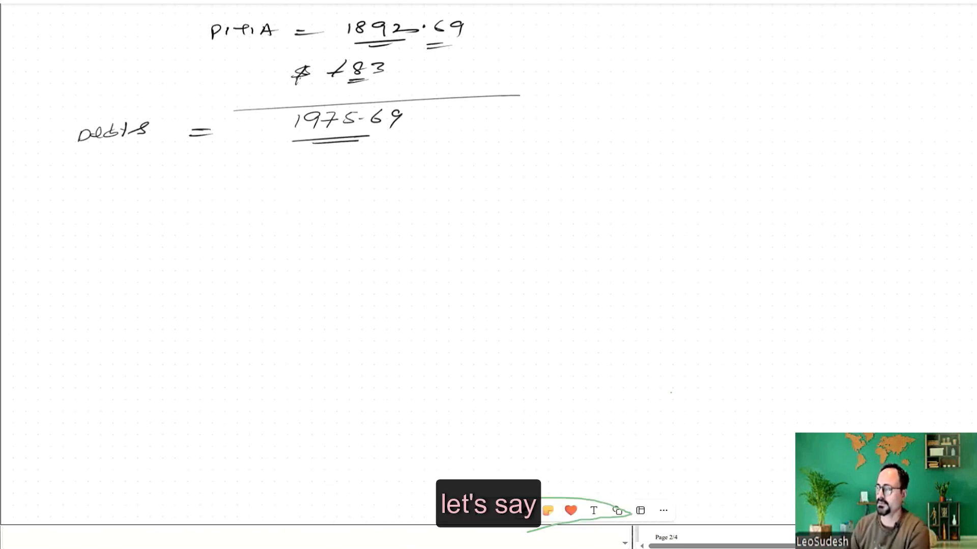
- Write 10,000 as income and divide 1892.69 by it, labelled front ratio
mouse_move(828, 74)
mouse_down()
mouse_move(821, 88)
mouse_move(835, 76)
mouse_move(899, 81)
mouse_up()
drag(827, 95, 859, 93)
drag(497, 12, 474, 39)
mouse_move(504, 21)
mouse_down()
mouse_move(495, 33)
mouse_move(598, 25)
mouse_up()
drag(581, 30, 599, 29)
mouse_move(657, 14)
mouse_down()
mouse_move(635, 32)
mouse_move(688, 29)
mouse_up()
drag(683, 22, 698, 21)
- Divide 1975.69 by 10k, label it back end ratio, and return to the liabilities form
drag(714, 16, 709, 31)
drag(712, 16, 724, 30)
mouse_move(445, 104)
mouse_down()
mouse_move(414, 152)
mouse_move(439, 133)
mouse_up()
drag(453, 120, 467, 132)
drag(481, 122, 494, 131)
drag(526, 131, 544, 129)
mouse_move(529, 136)
mouse_down()
mouse_move(620, 128)
mouse_move(585, 136)
mouse_up()
drag(585, 133, 627, 131)
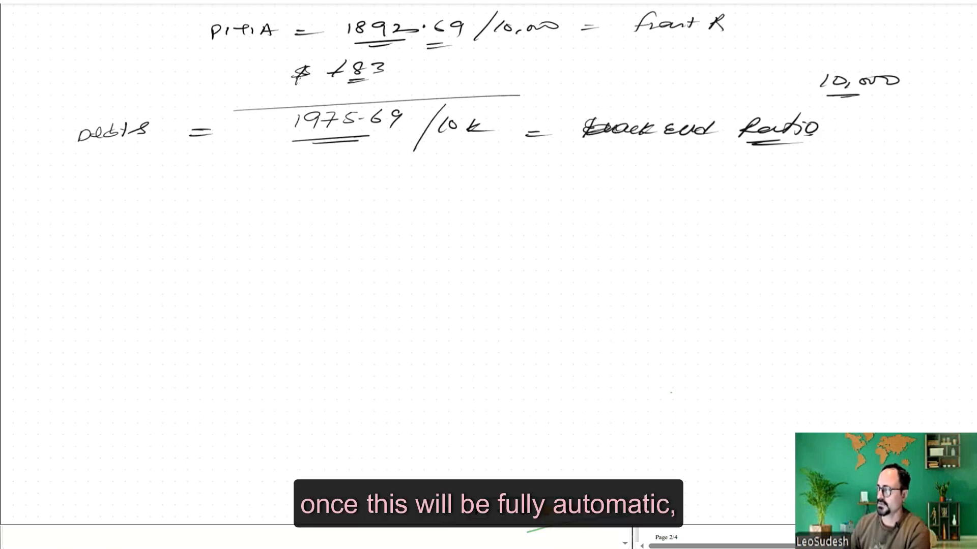
key(Escape)
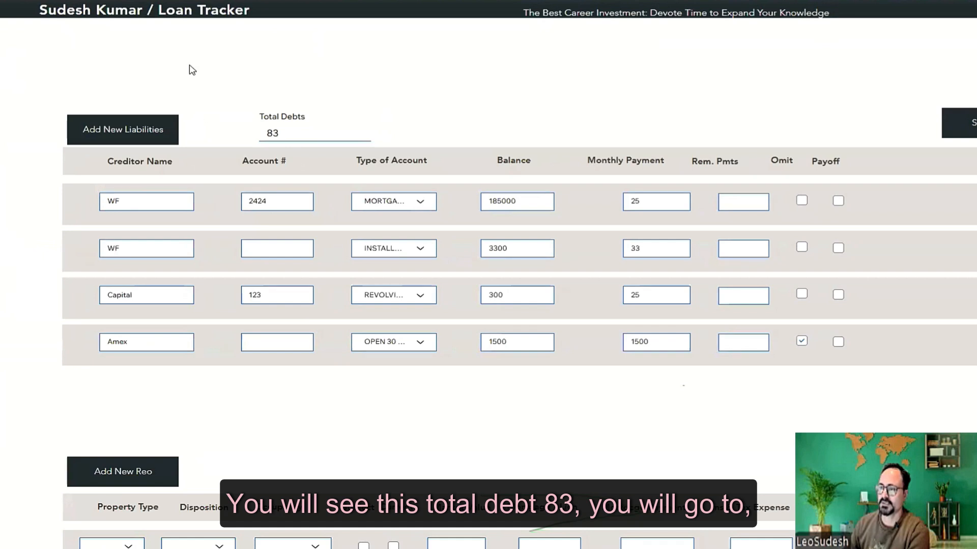
- From the Loan Tracker dashboard, select loan number LT0001 to reload its application form
click(120, 14)
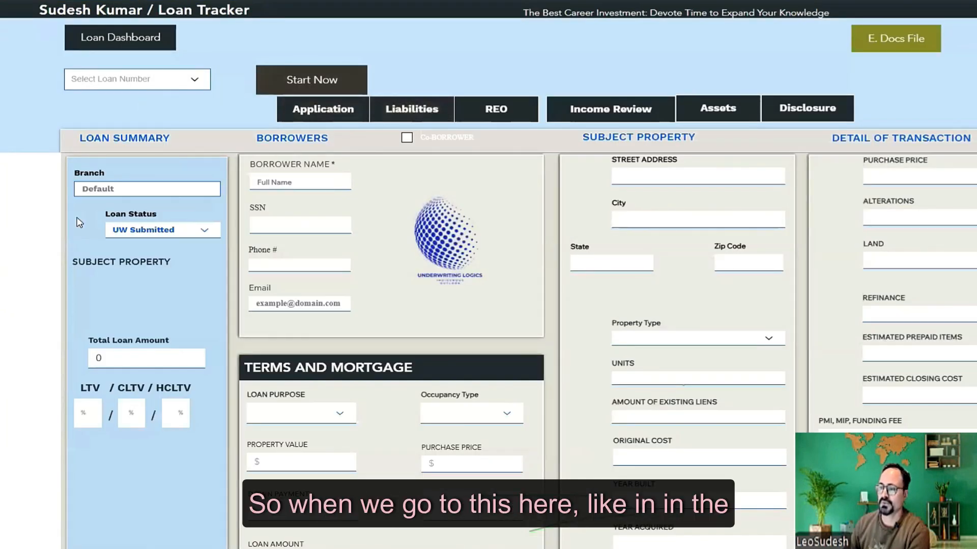
scroll(61, 227, down, 2)
scroll(152, 267, down, 2)
scroll(151, 295, up, 4)
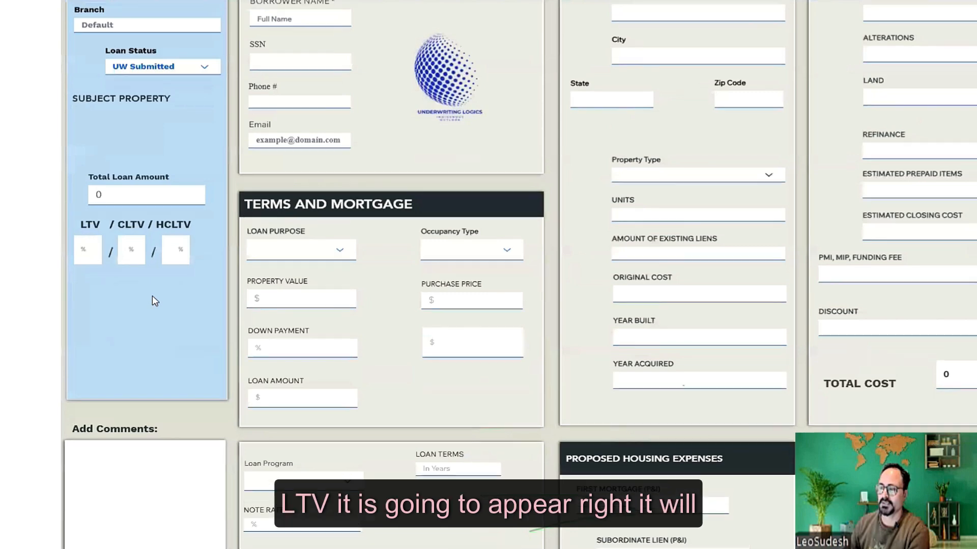
click(180, 80)
click(146, 108)
scroll(14, 219, down, 4)
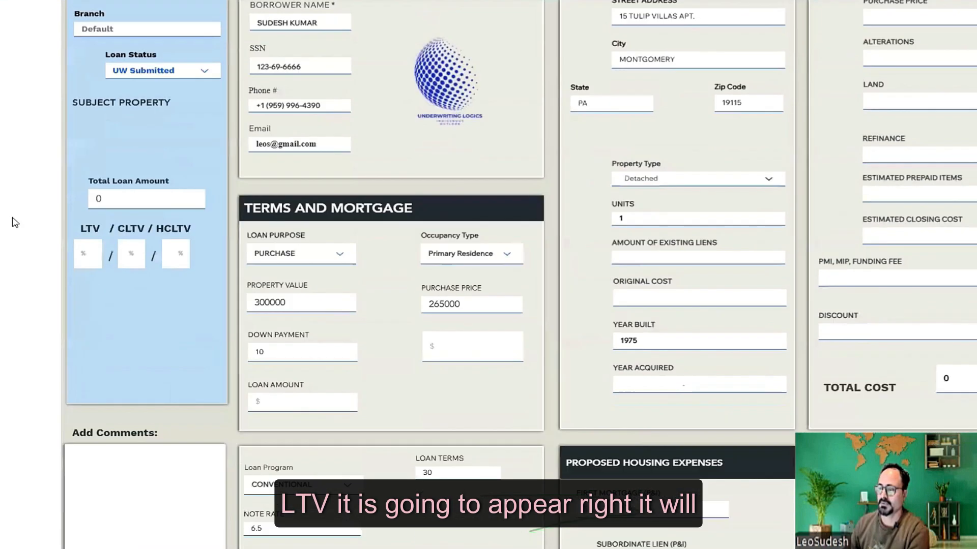
scroll(351, 300, up, 4)
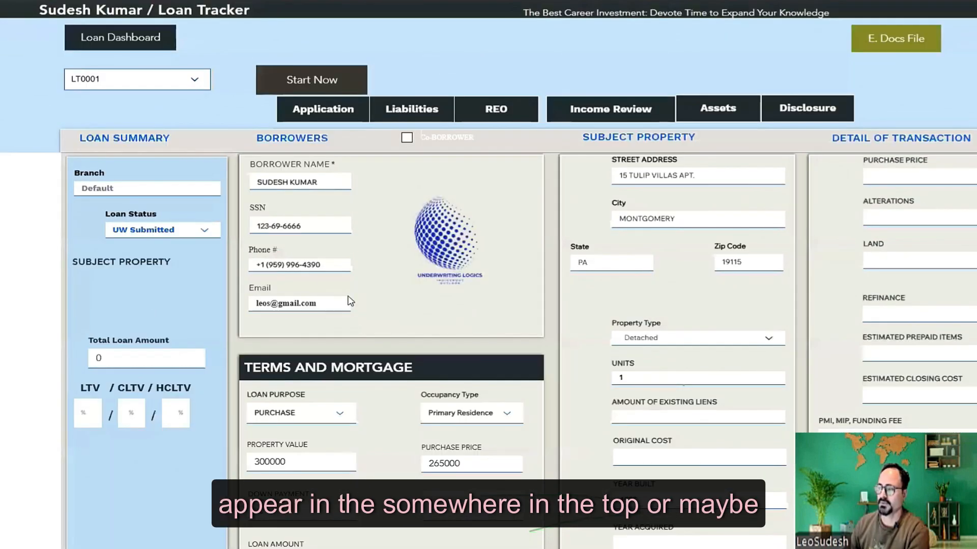